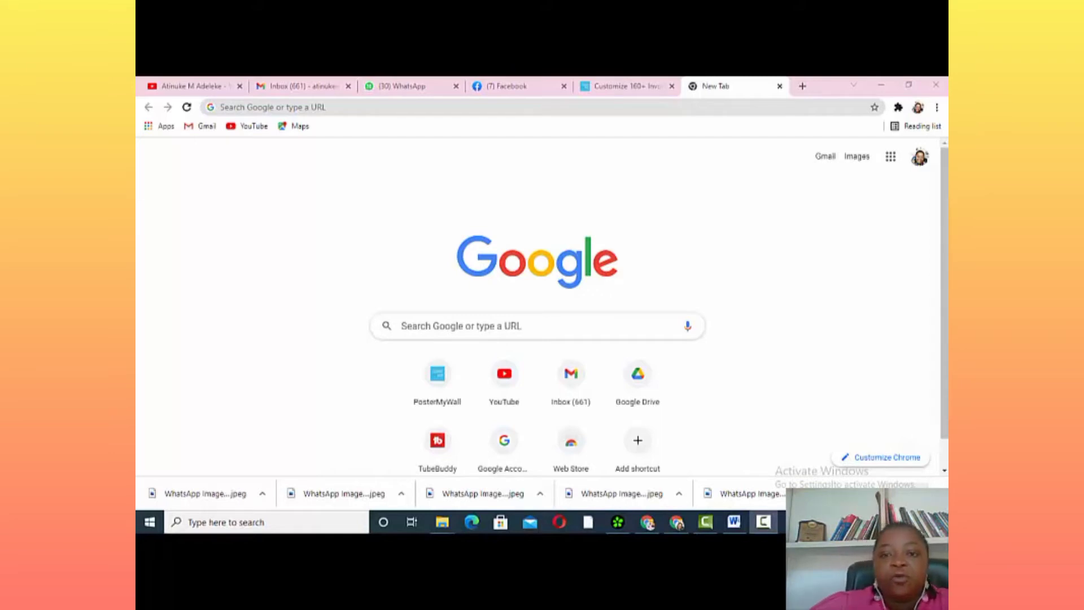
click(601, 106)
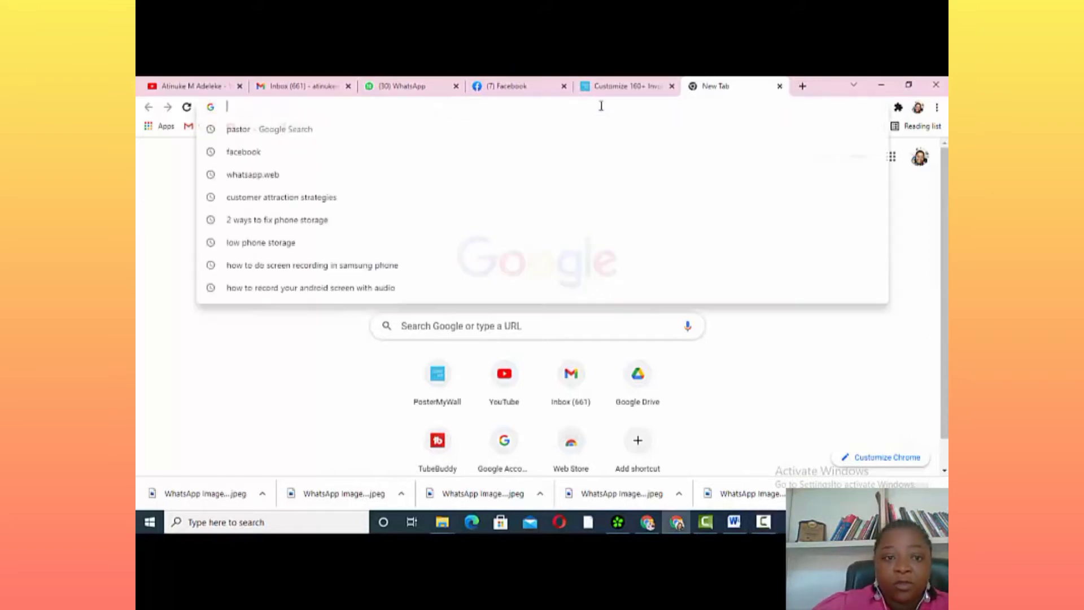
text(www.po)
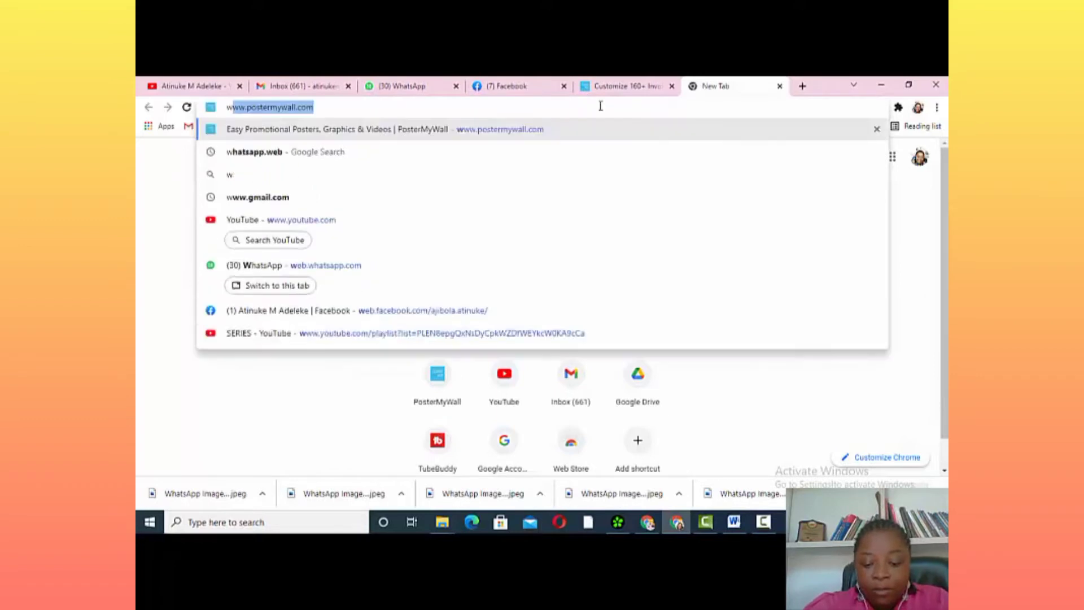
text(sterm)
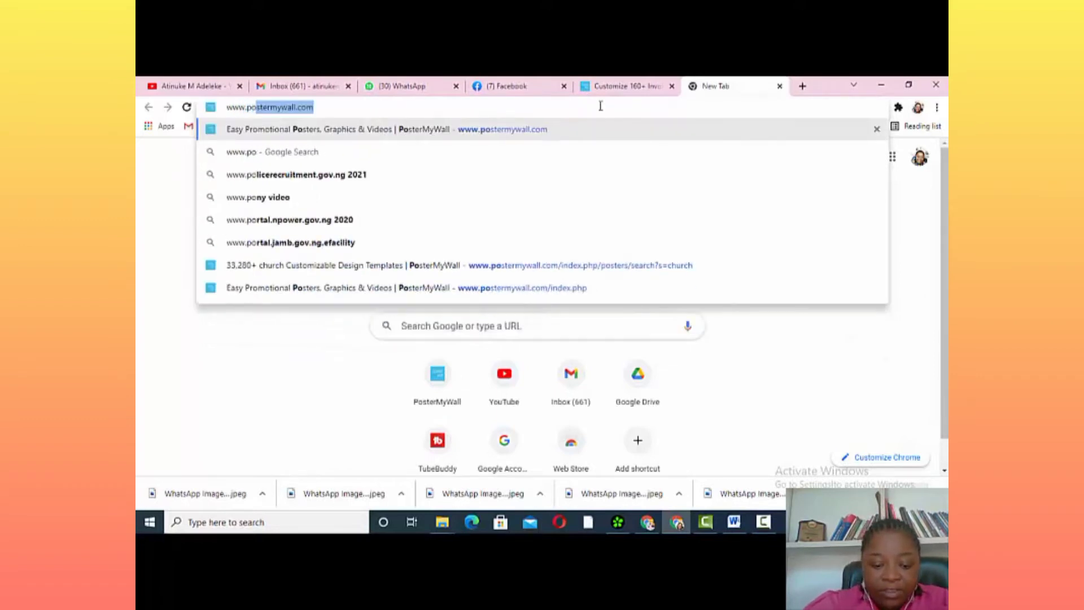
text(ywall)
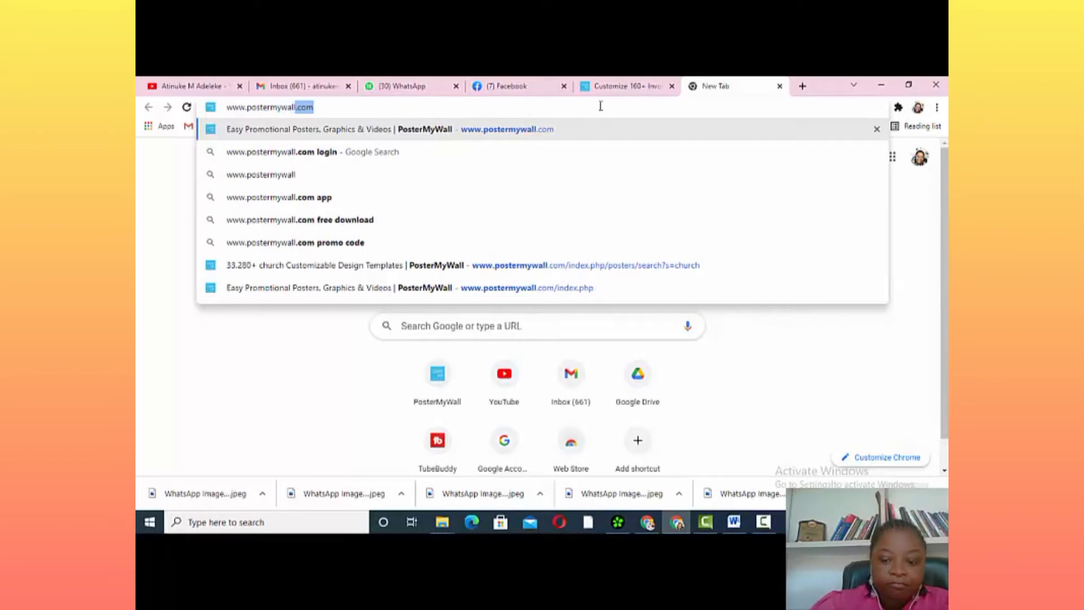
key(Return)
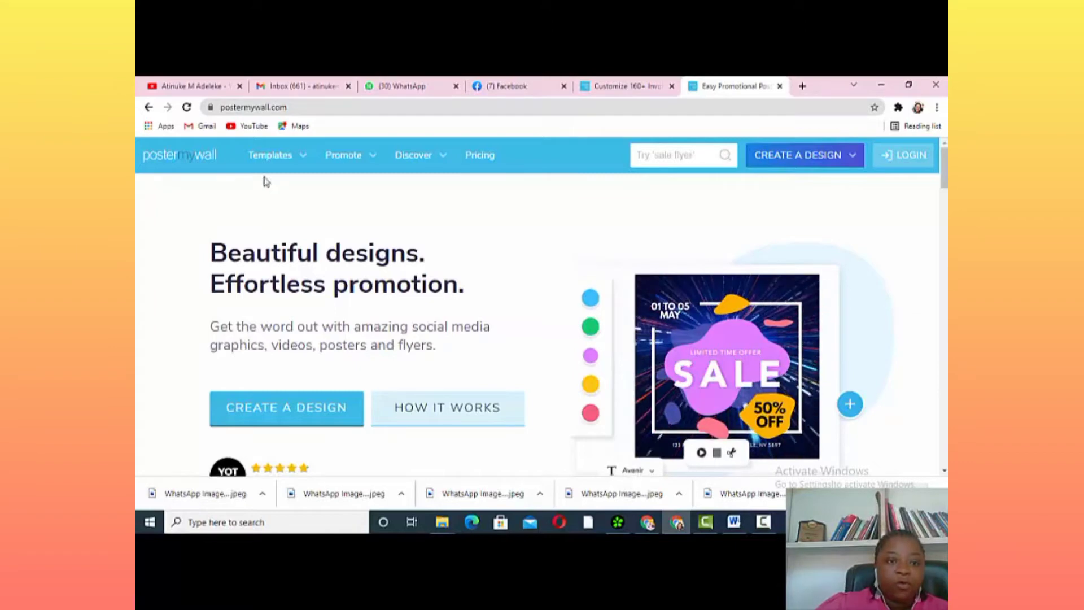
Replace the school flyers suggestion with 'church' and run the template search
mouse_move(302, 158)
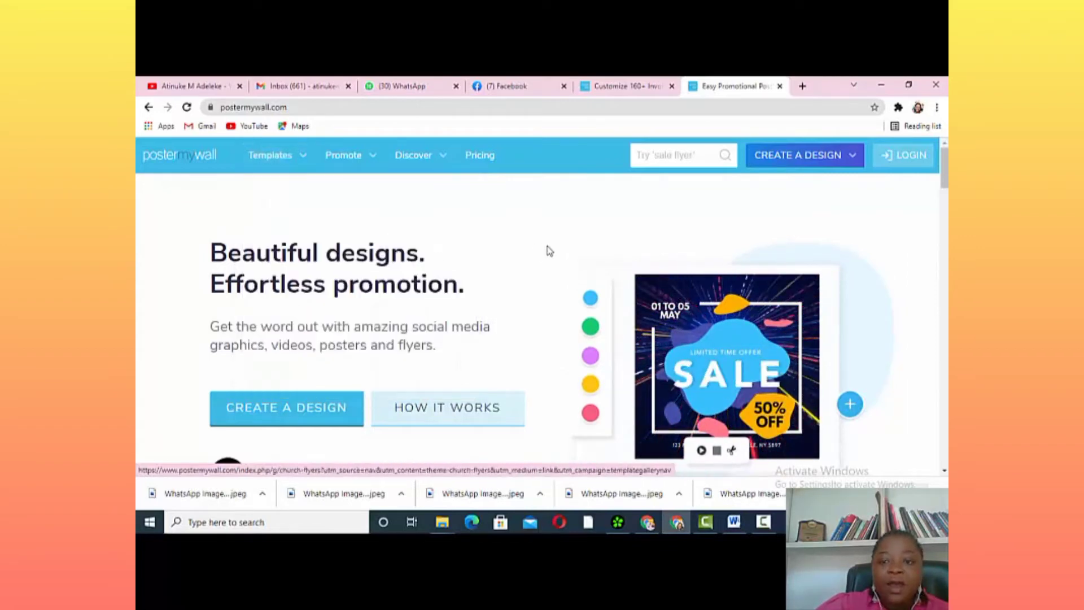
click(710, 154)
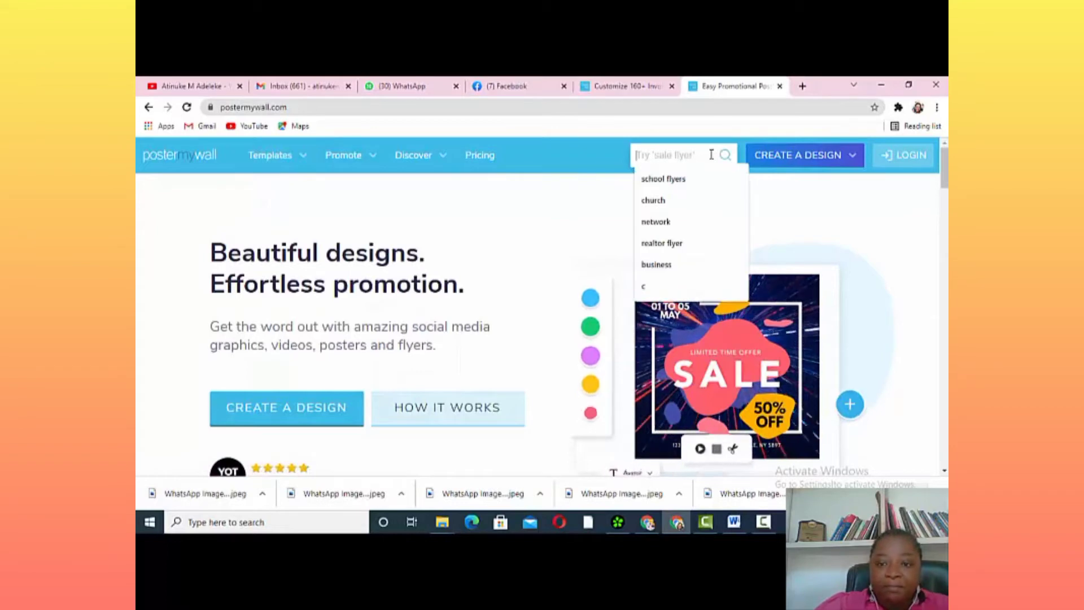
click(682, 178)
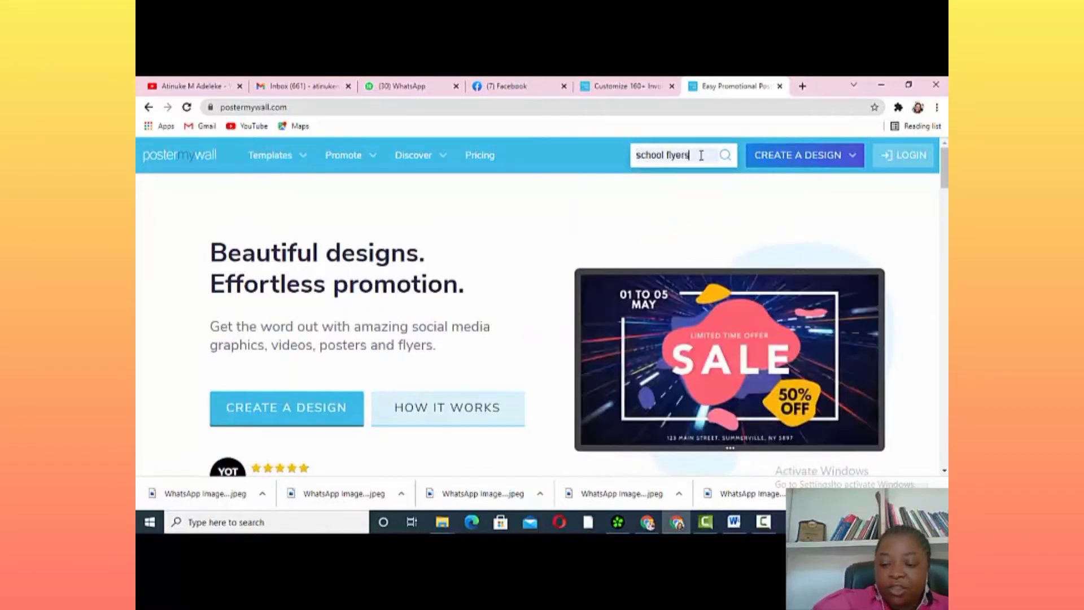
key(BackSpace)
key(BackSpace)
key(BackSpace)
key(BackSpace)
key(BackSpace)
key(BackSpace)
key(BackSpace)
key(BackSpace)
key(BackSpace)
key(BackSpace)
key(BackSpace)
key(BackSpace)
key(BackSpace)
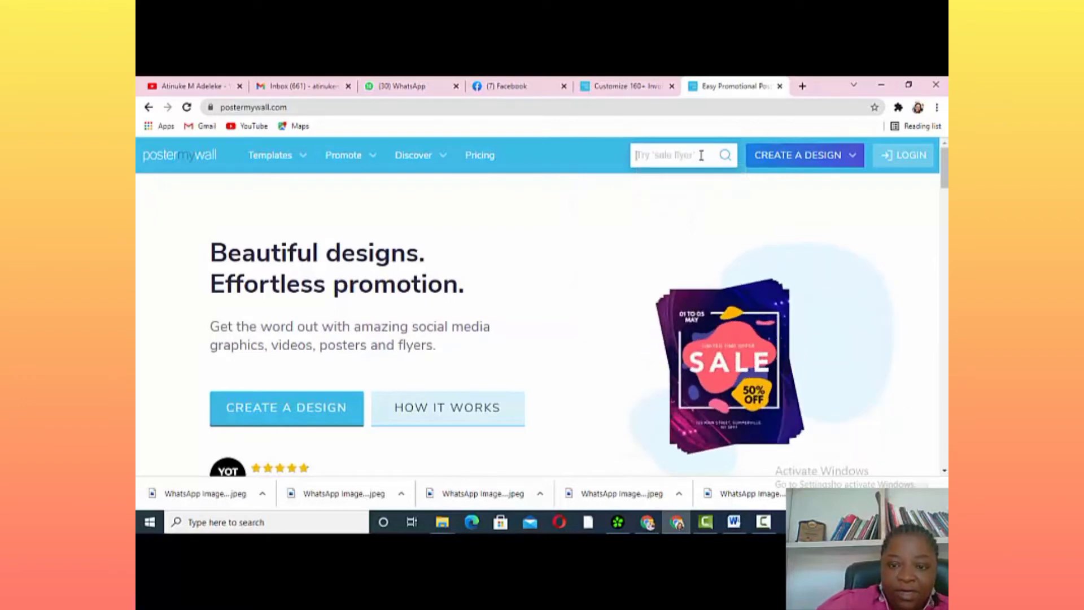
text(chu)
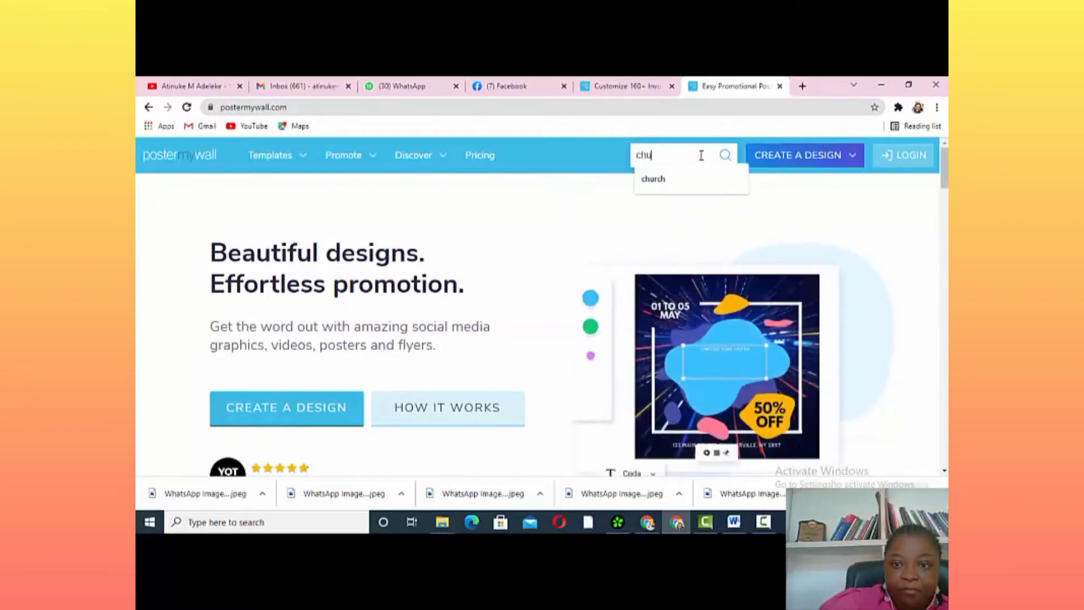
text(rch)
click(704, 179)
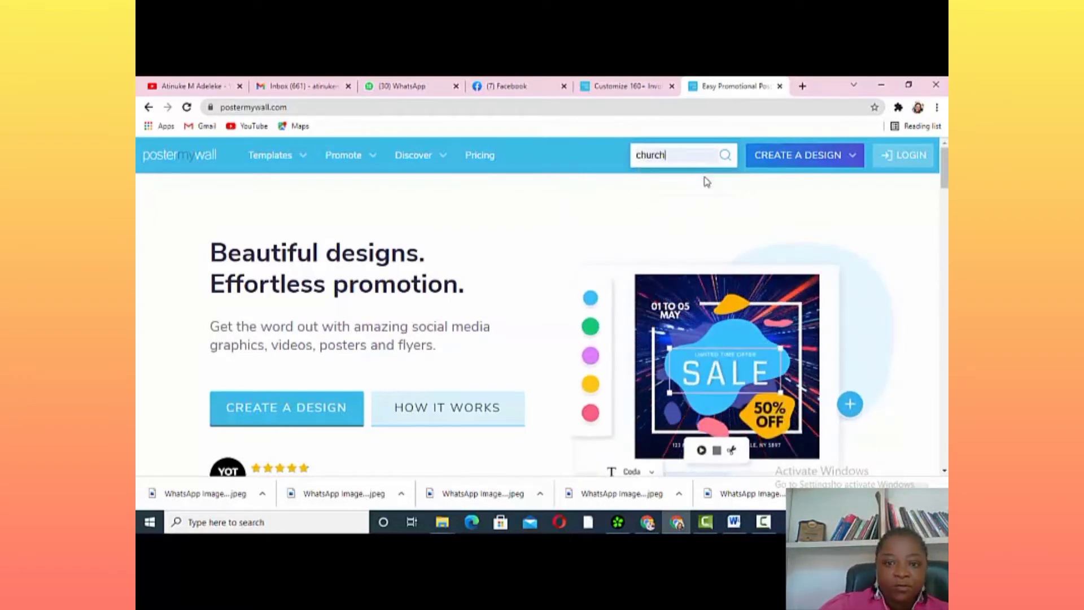
click(725, 157)
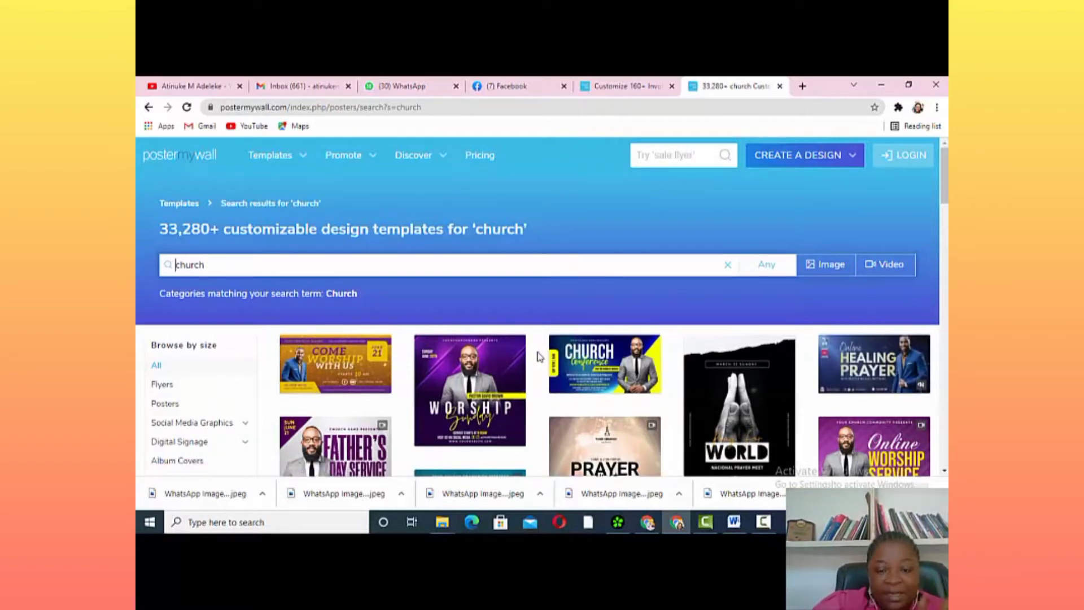
Scroll the church results and filter them to Logo templates
scroll(539, 358, down, 2)
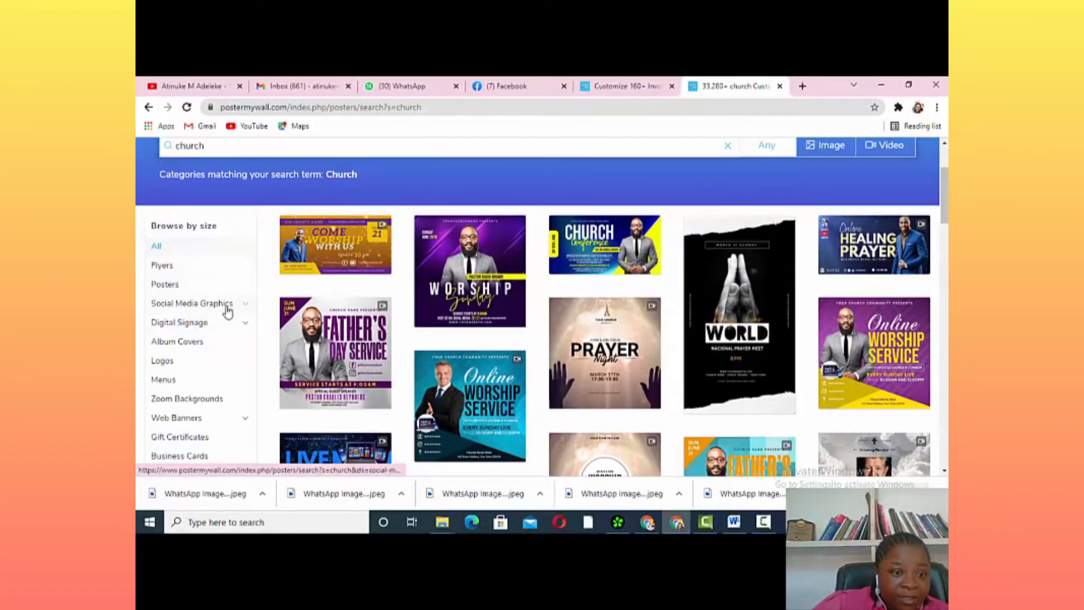
scroll(228, 313, down, 1)
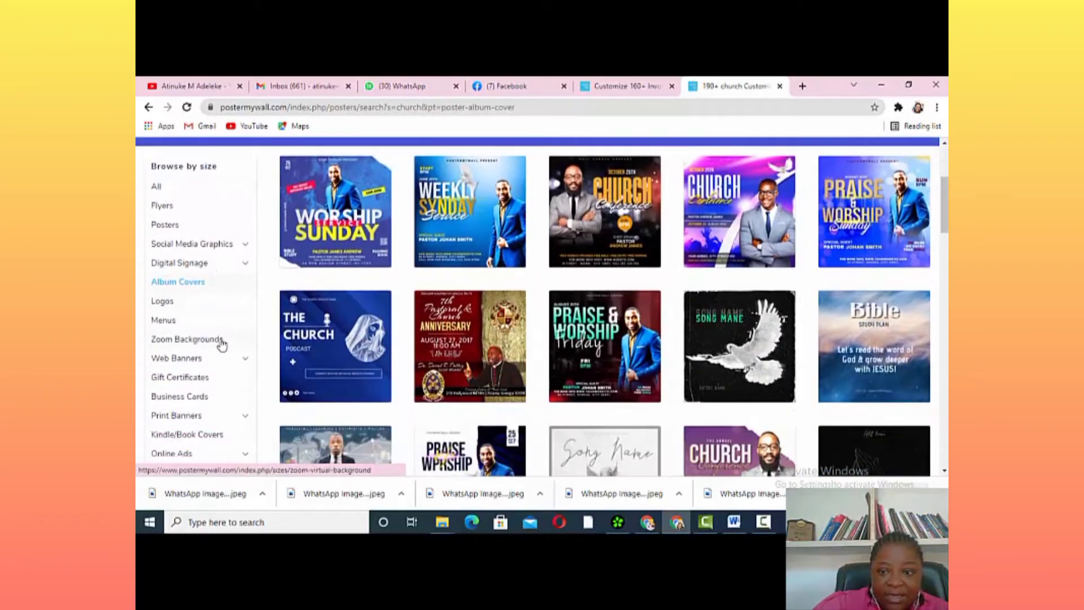
click(184, 306)
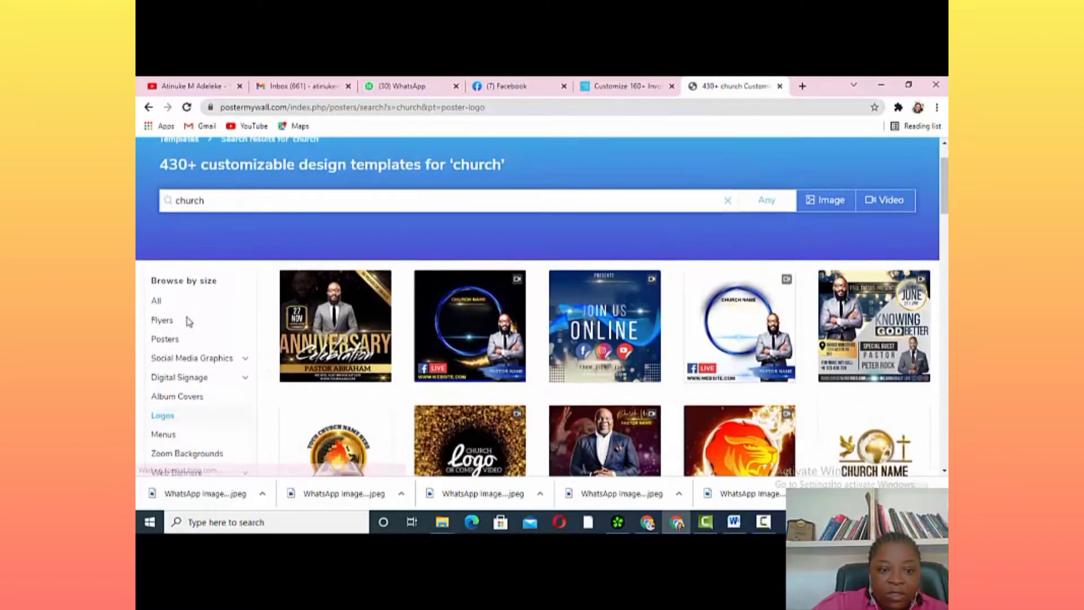
Browse through the logo templates, then switch to the Gift Certificates category
scroll(181, 322, down, 2)
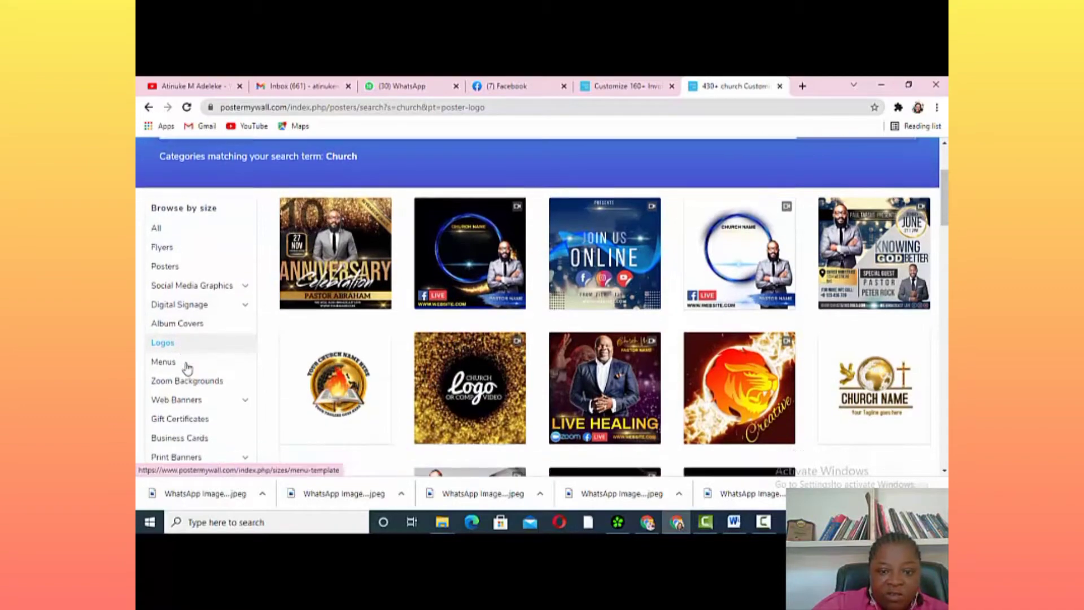
scroll(384, 363, down, 8)
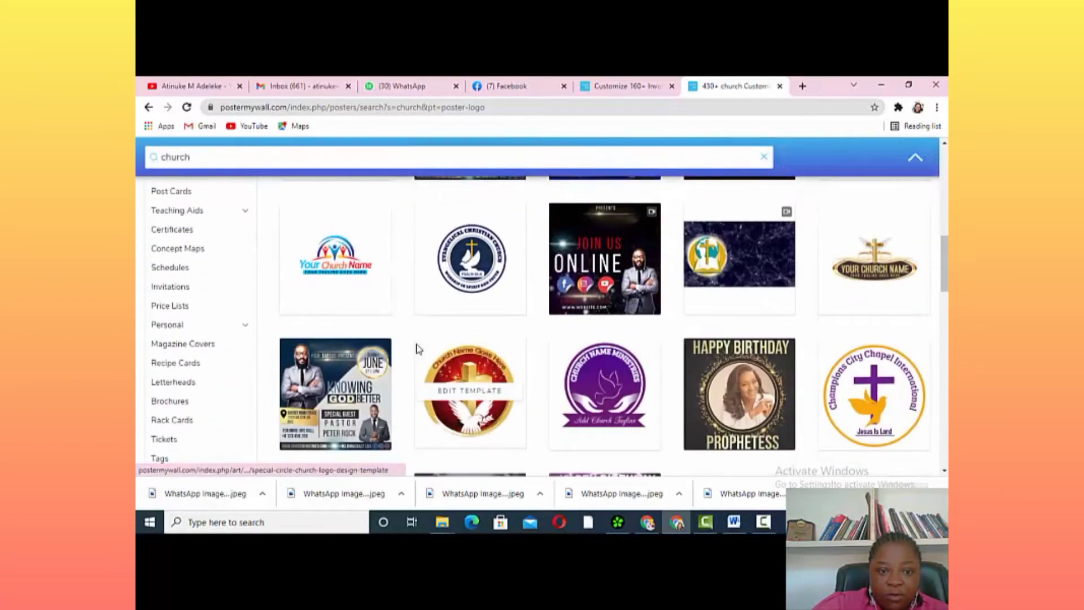
scroll(419, 350, up, 9)
scroll(417, 350, down, 5)
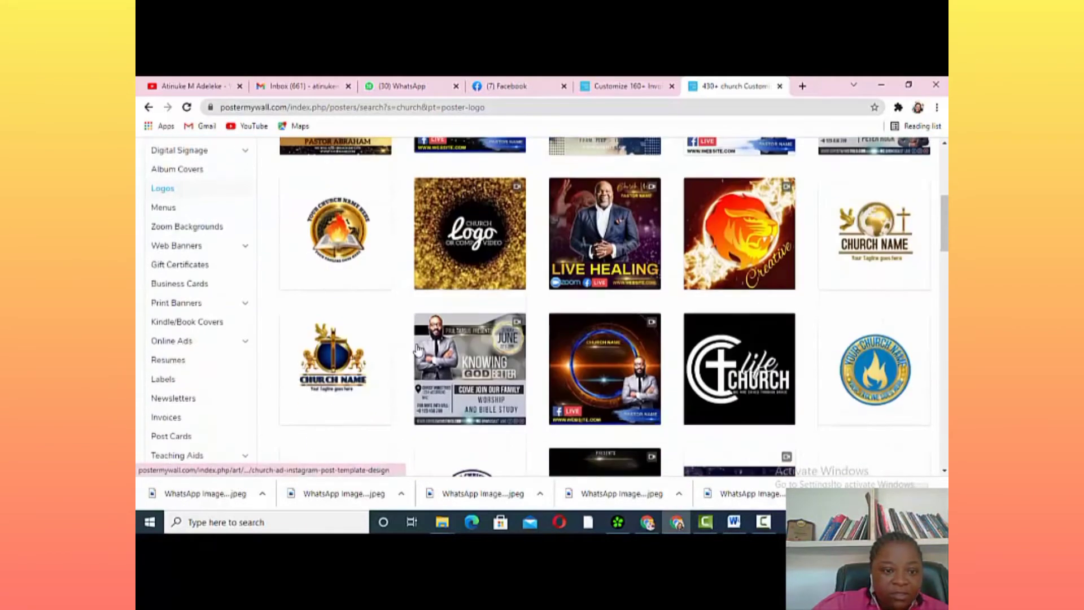
scroll(418, 350, down, 1)
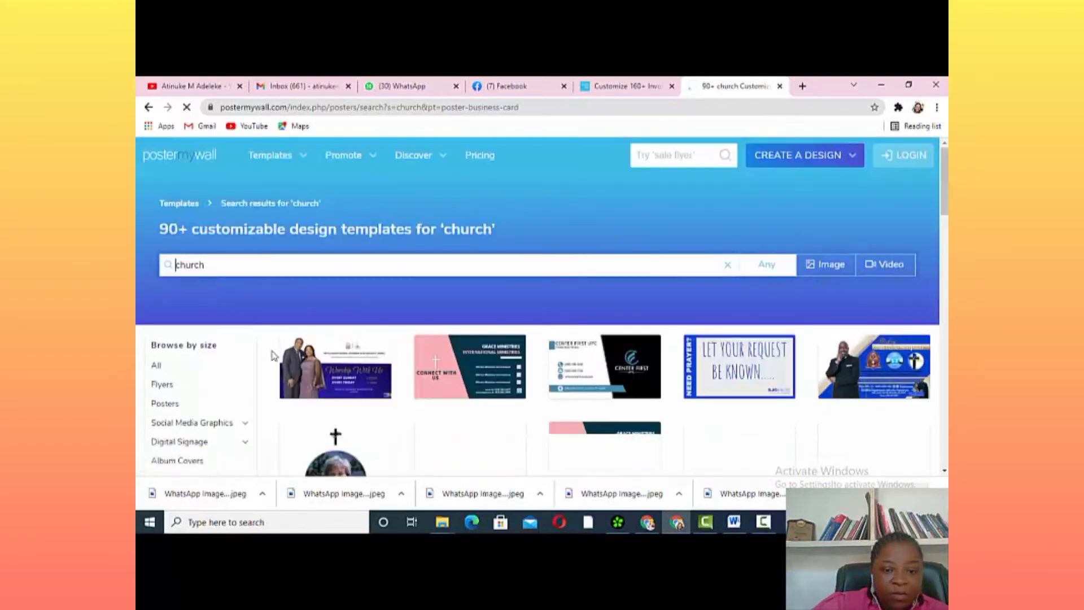
scroll(293, 372, down, 7)
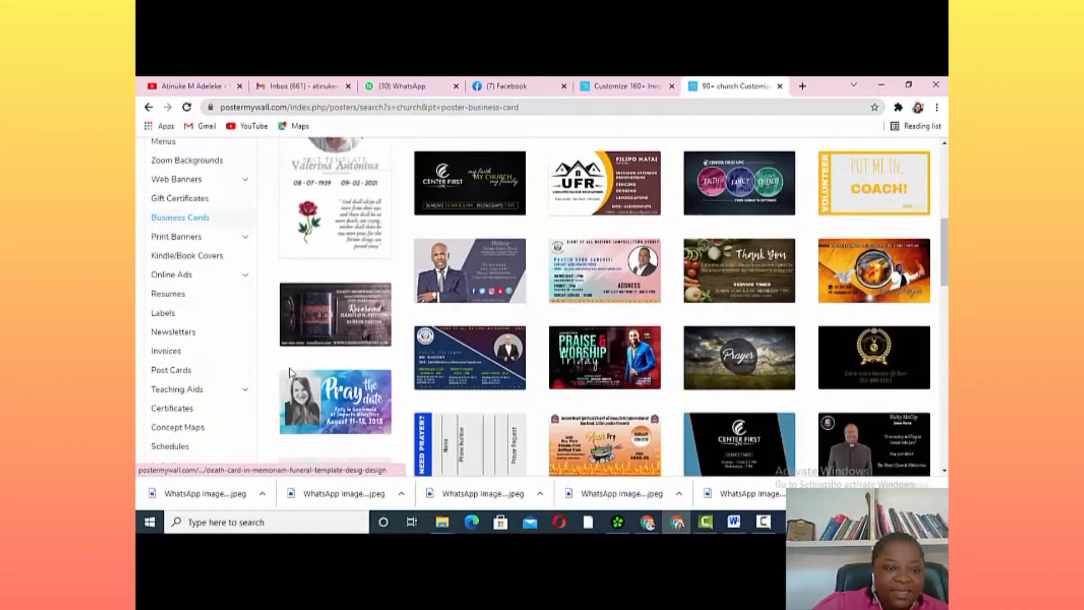
scroll(180, 330, down, 2)
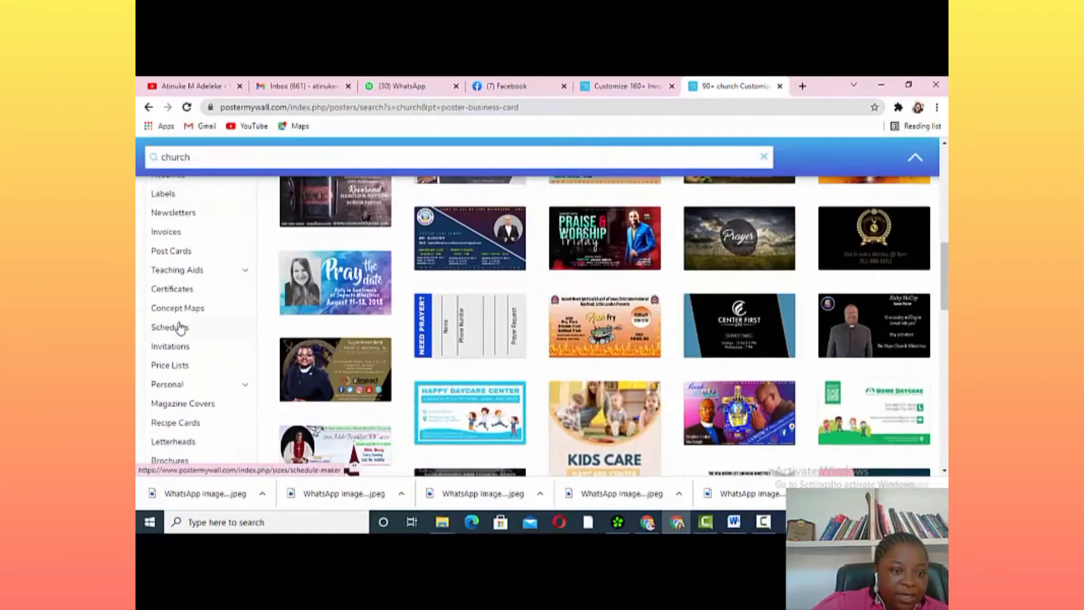
scroll(180, 327, down, 2)
scroll(180, 326, up, 6)
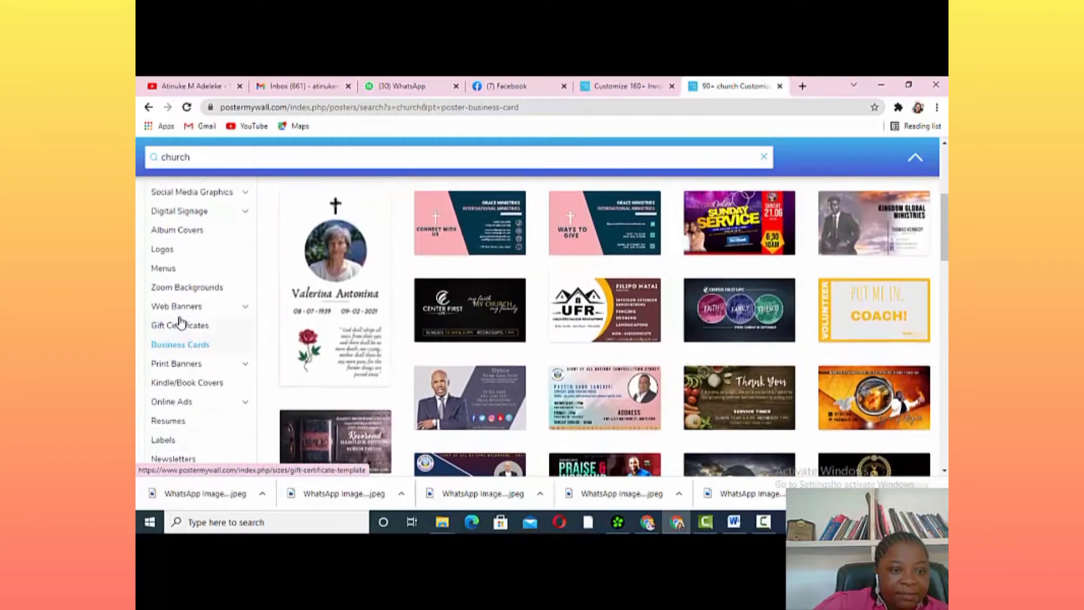
scroll(181, 321, up, 2)
scroll(179, 342, down, 1)
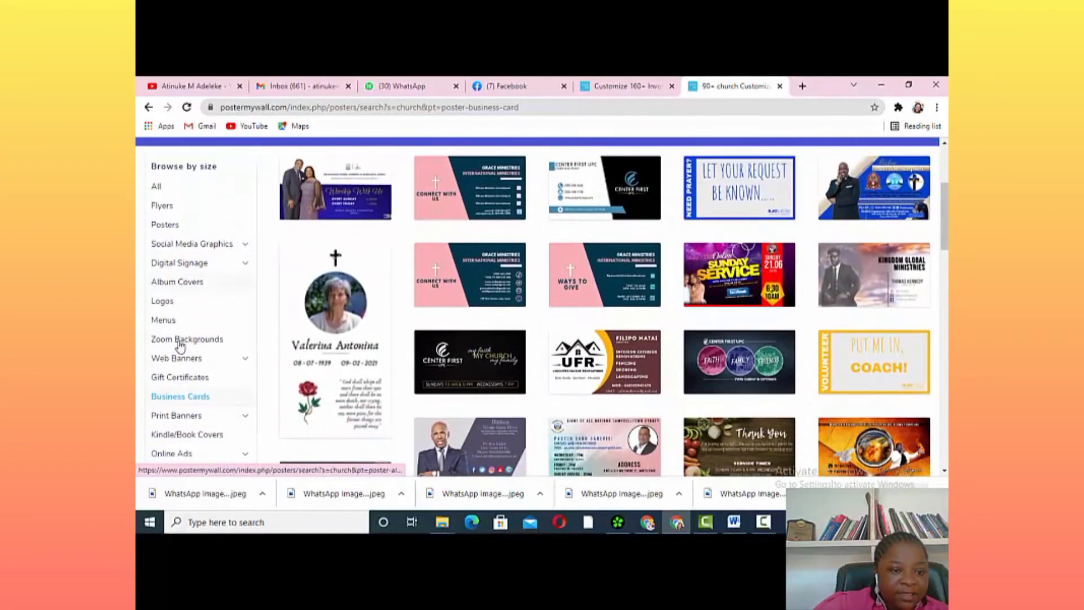
click(178, 381)
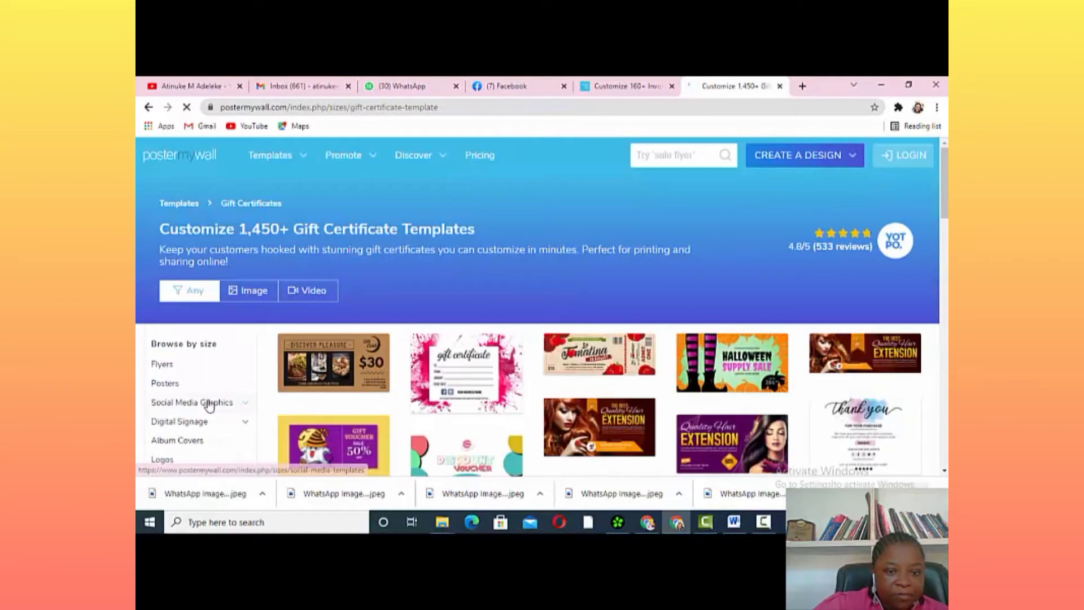
Scroll the results and switch to the Invoice templates category
scroll(206, 398, down, 4)
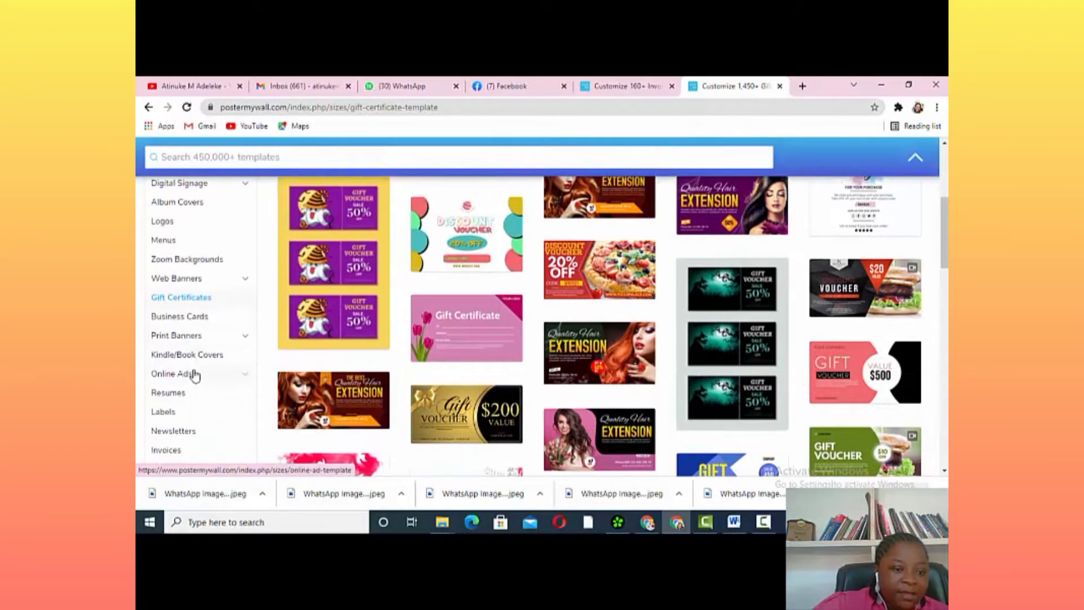
scroll(194, 372, down, 2)
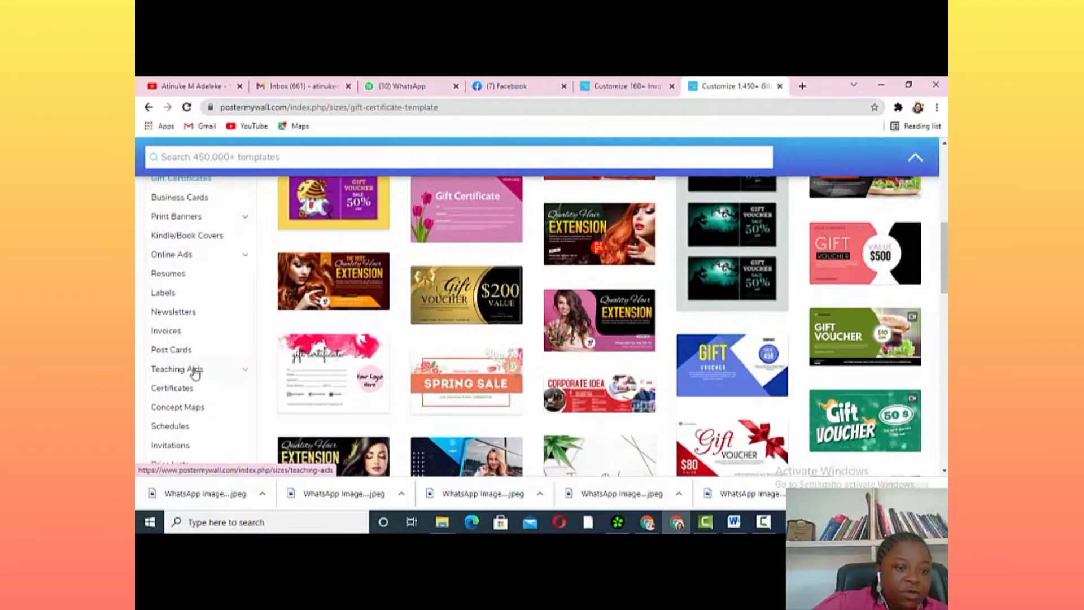
click(185, 333)
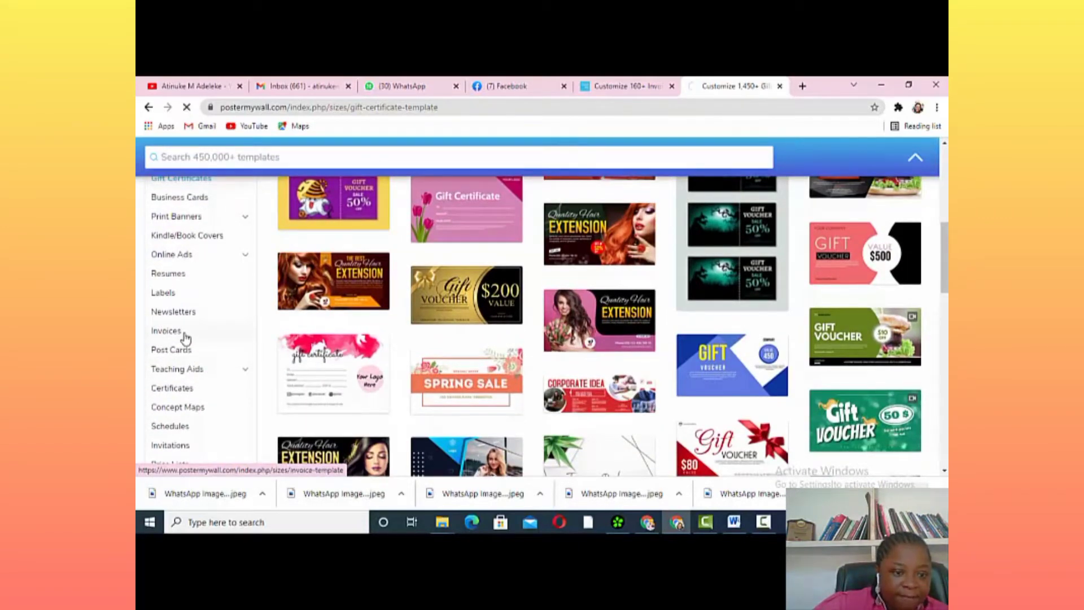
Browse the templates and enter 'church' from the recent searches
scroll(186, 355, down, 2)
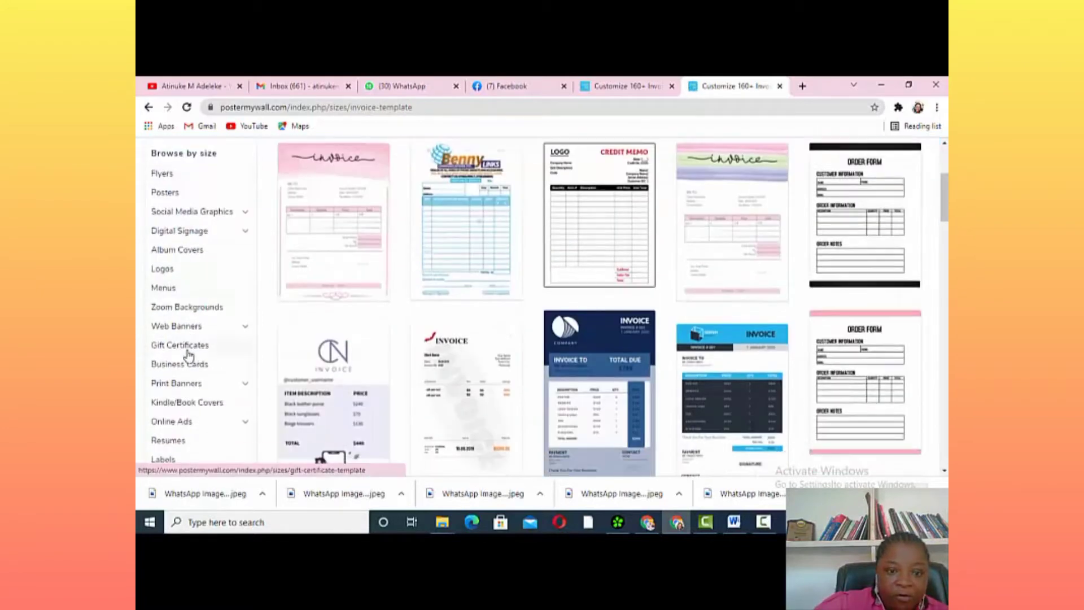
scroll(188, 356, down, 2)
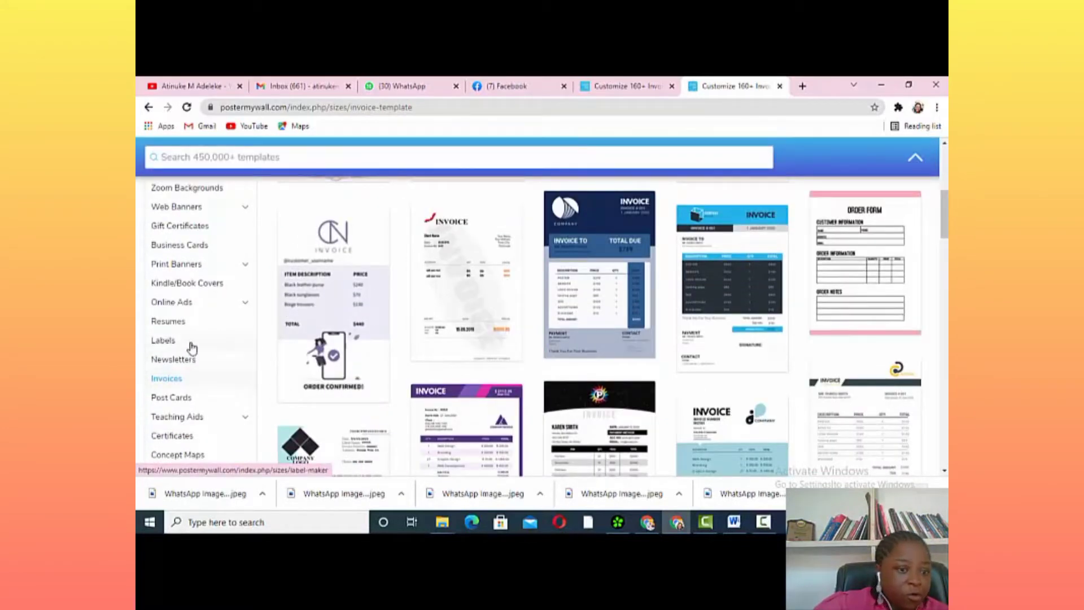
scroll(190, 349, down, 2)
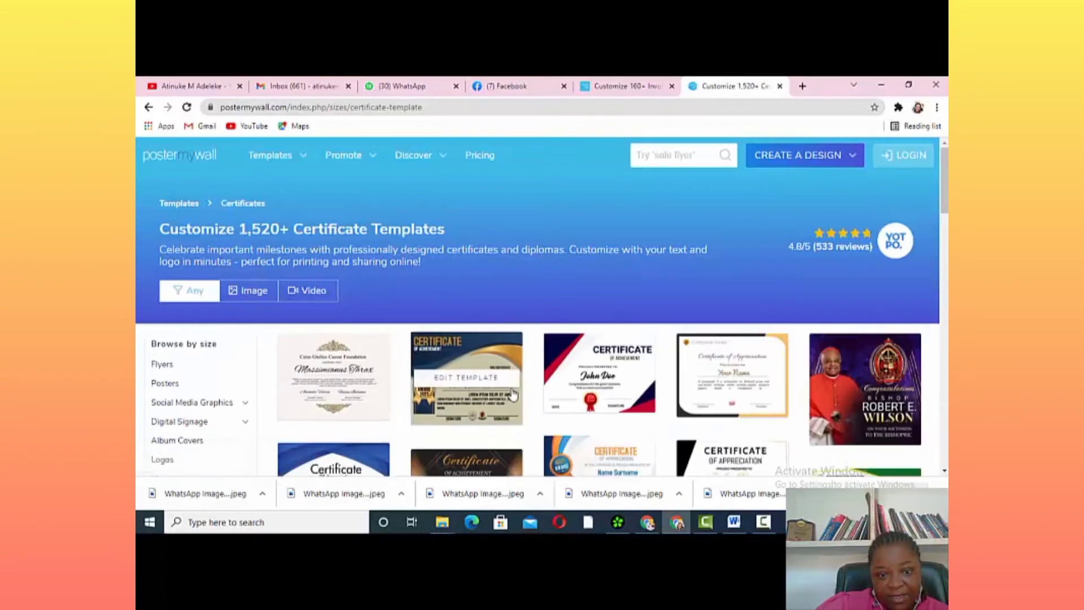
scroll(514, 393, down, 4)
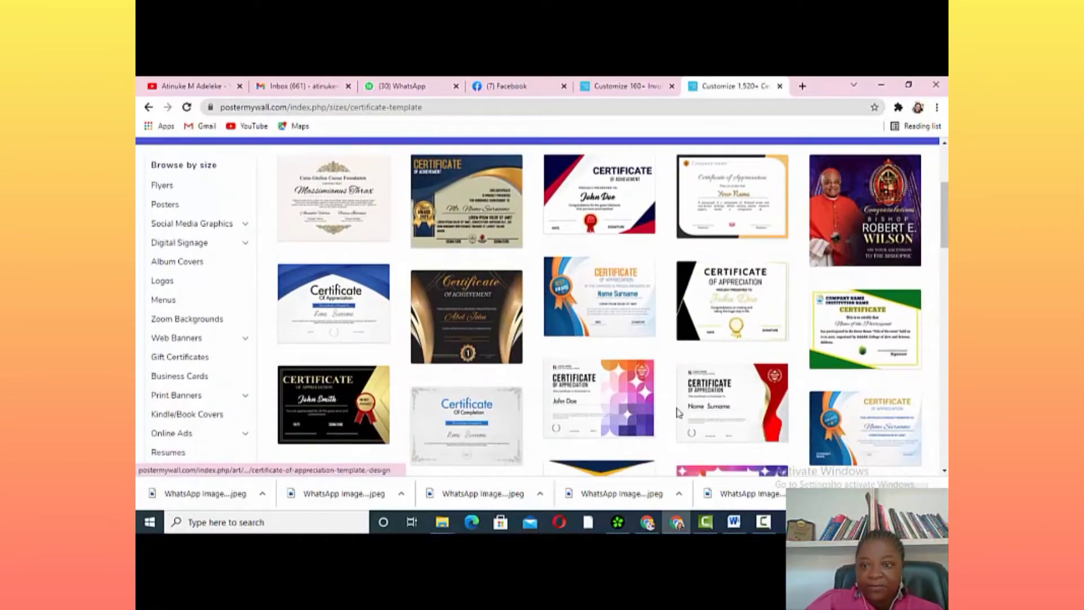
scroll(678, 413, down, 1)
scroll(678, 413, down, 3)
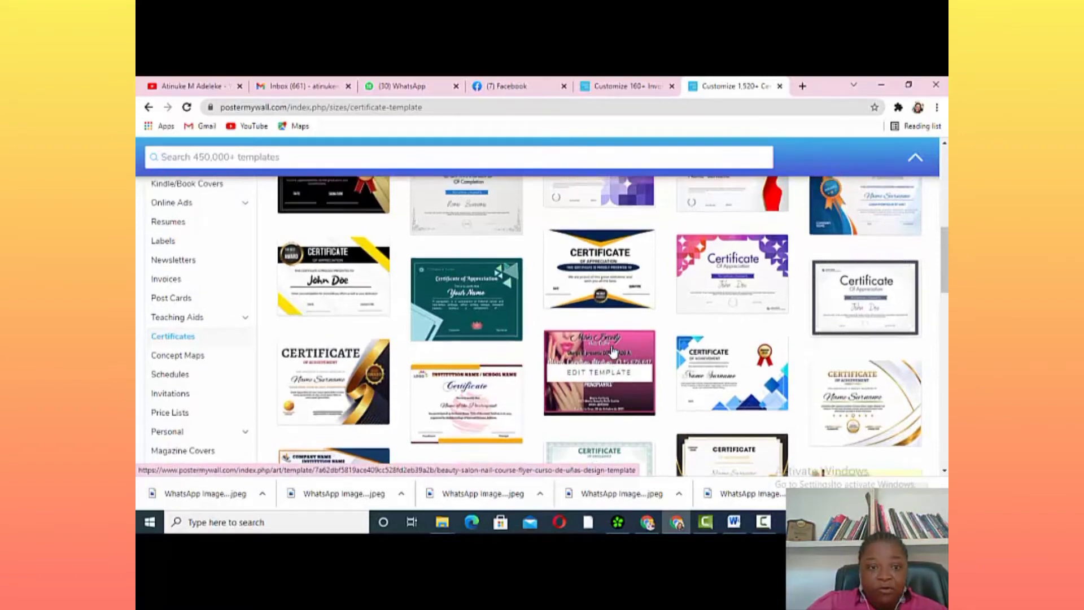
scroll(598, 354, up, 5)
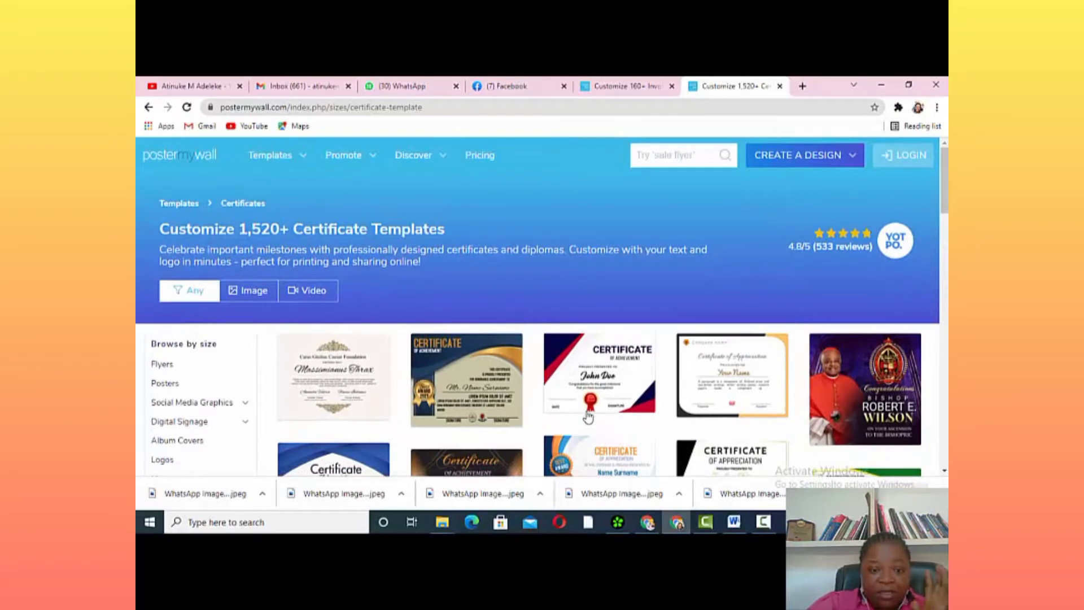
click(694, 156)
click(677, 202)
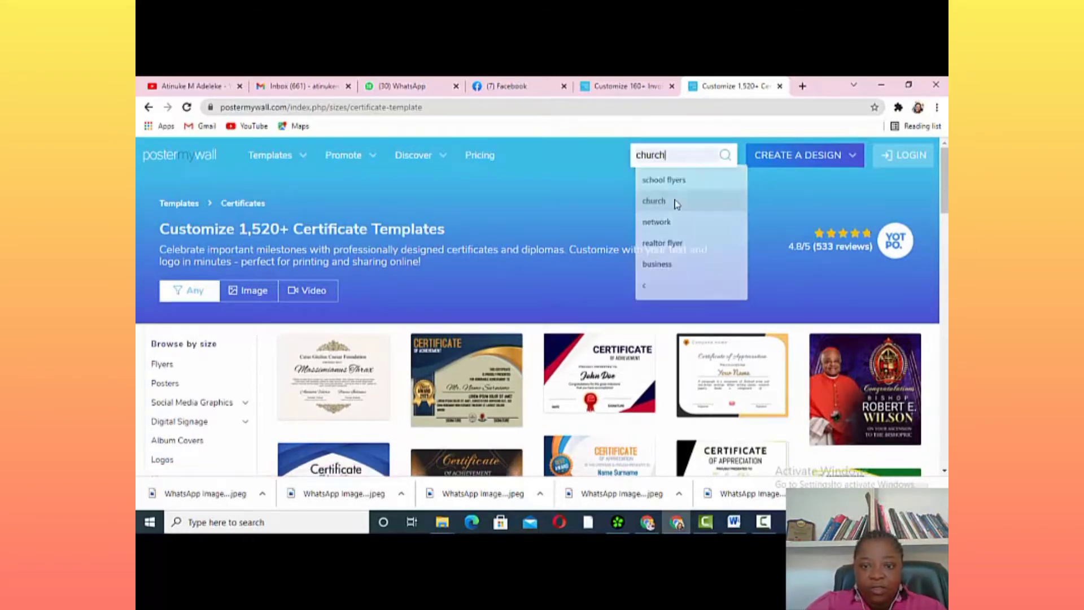
Run the 'church' search and scroll through the 33,280+ template results
click(728, 160)
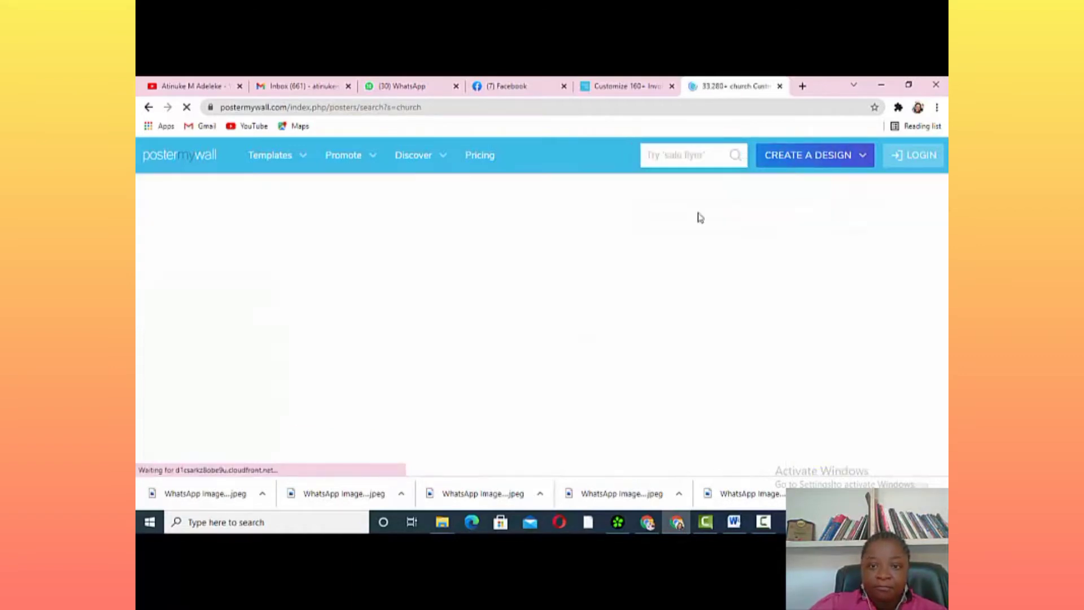
scroll(542, 474, down, 3)
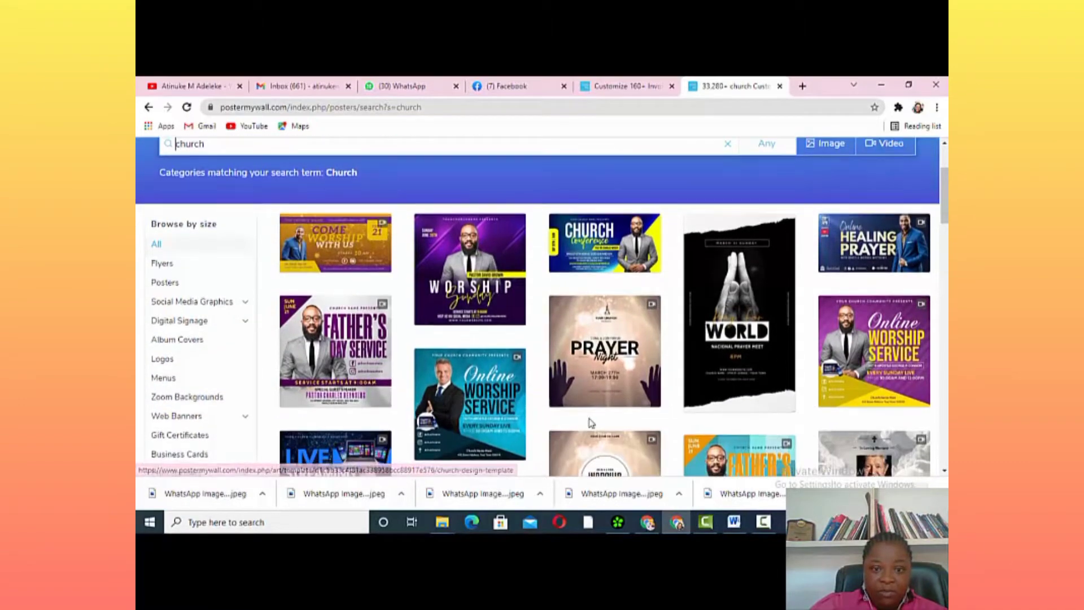
scroll(590, 423, down, 3)
scroll(636, 419, down, 3)
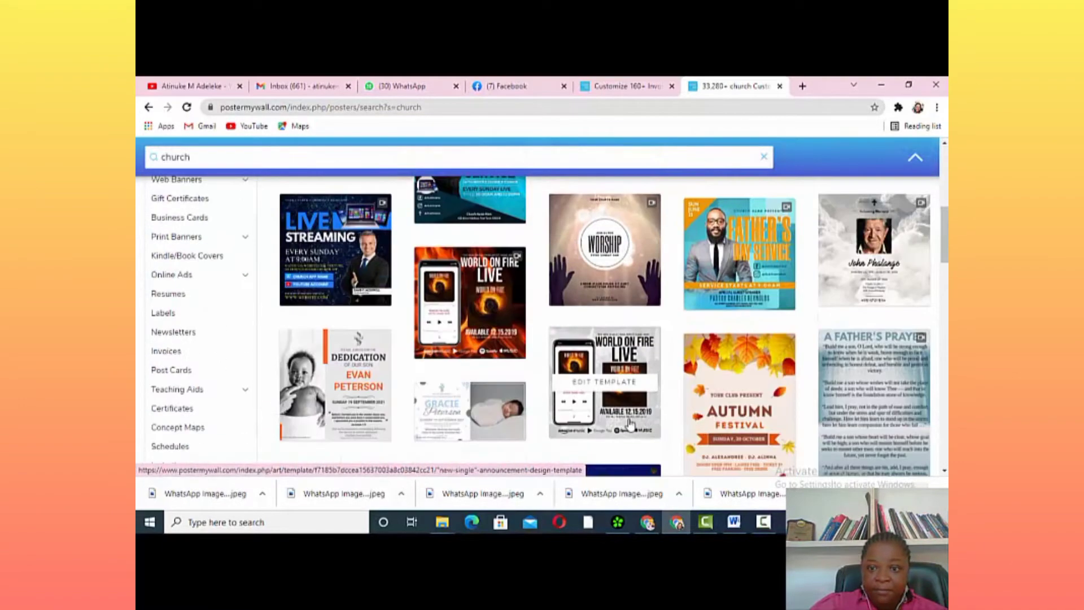
scroll(632, 417, down, 3)
scroll(632, 416, up, 12)
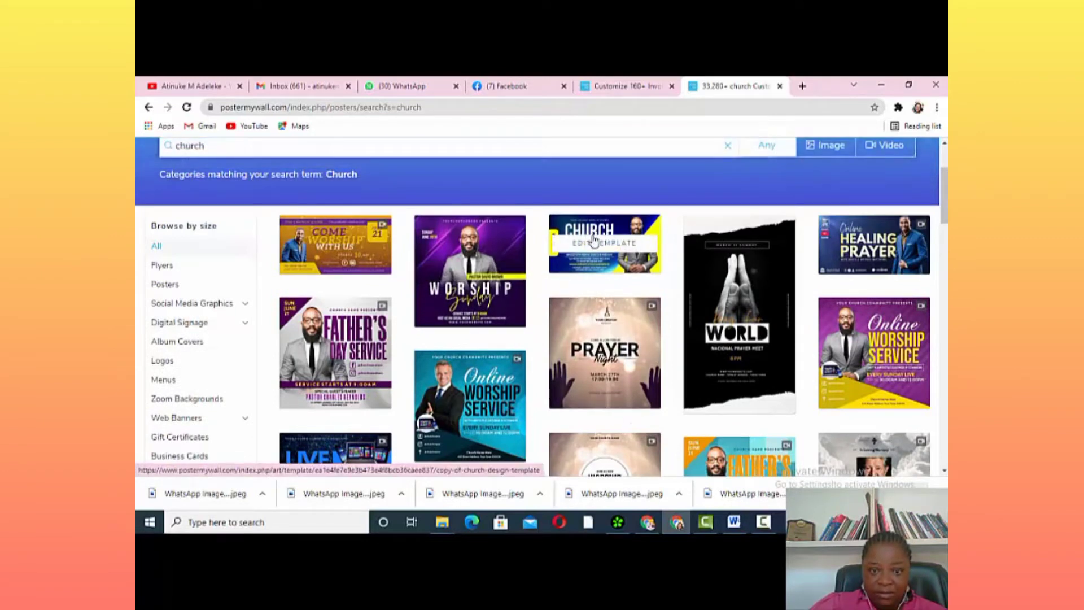
Preview the purple Worship Sunday Instagram Post template and customize it in the editor
click(478, 299)
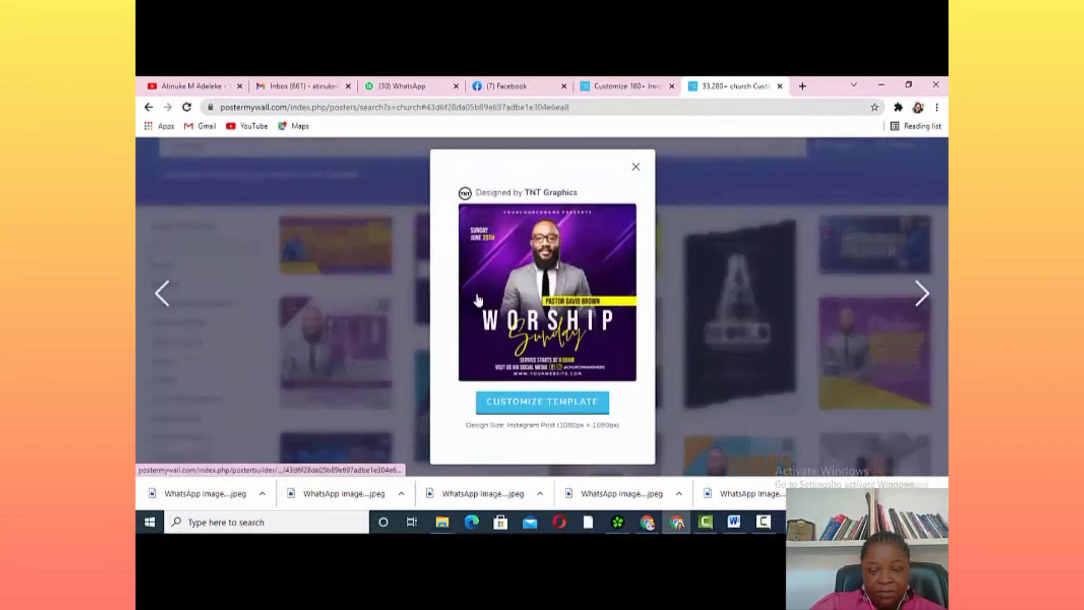
click(549, 404)
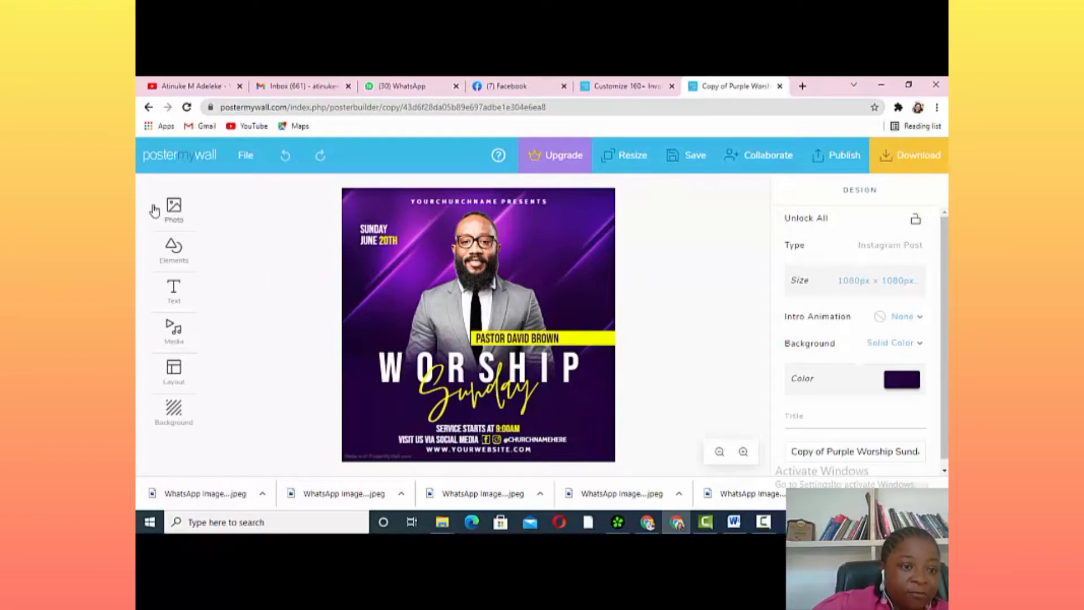
click(175, 217)
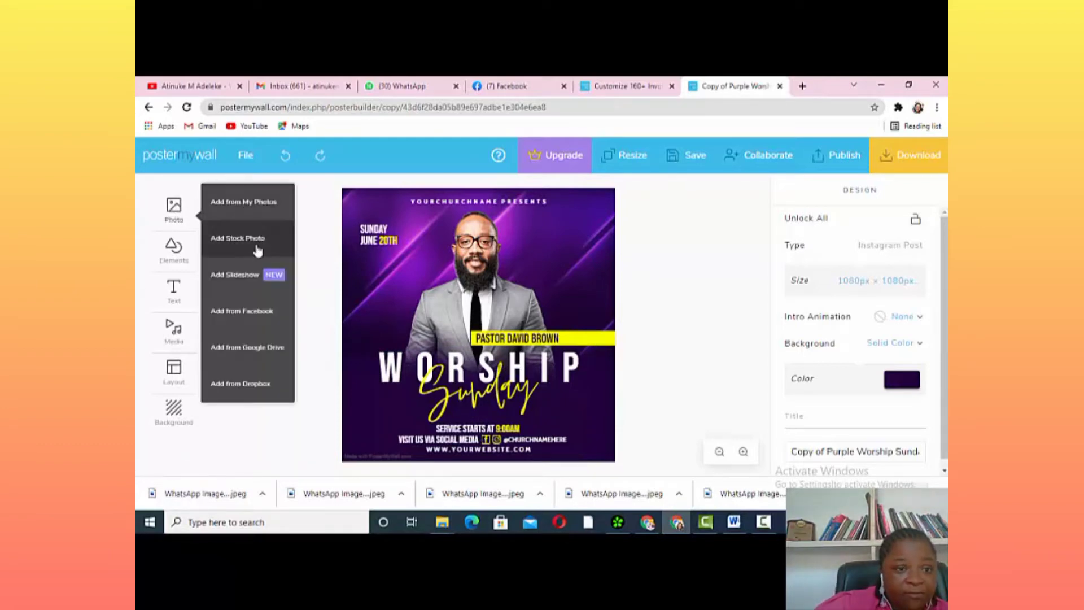
click(179, 261)
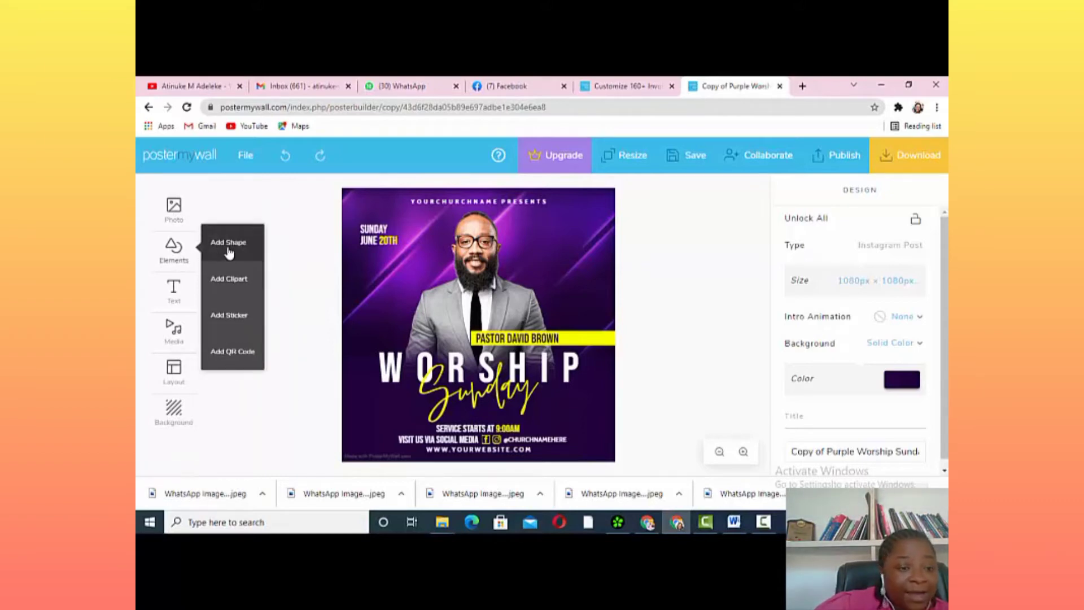
click(174, 293)
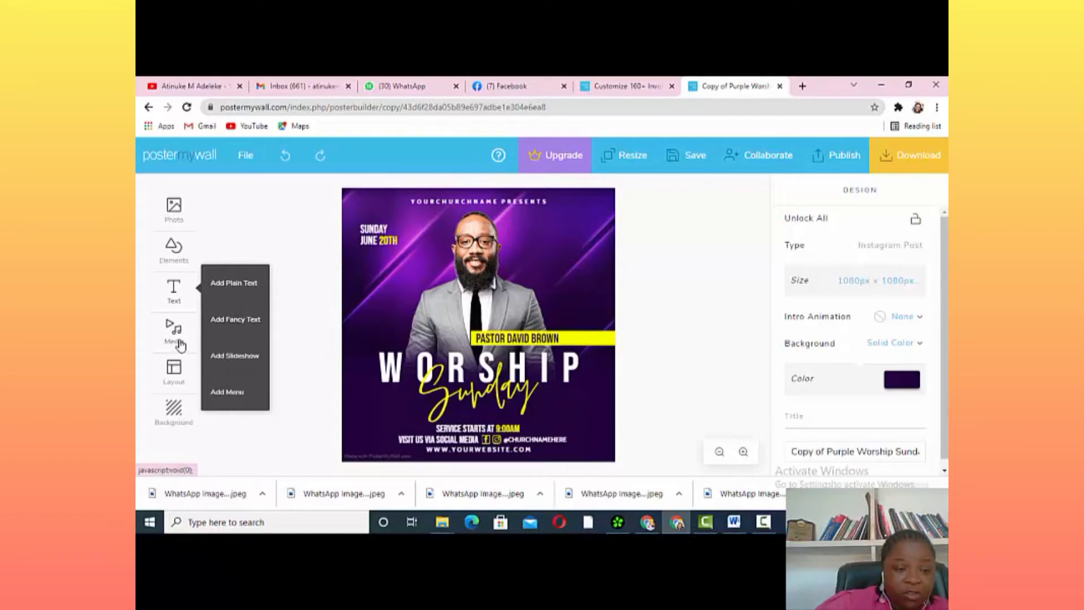
click(178, 377)
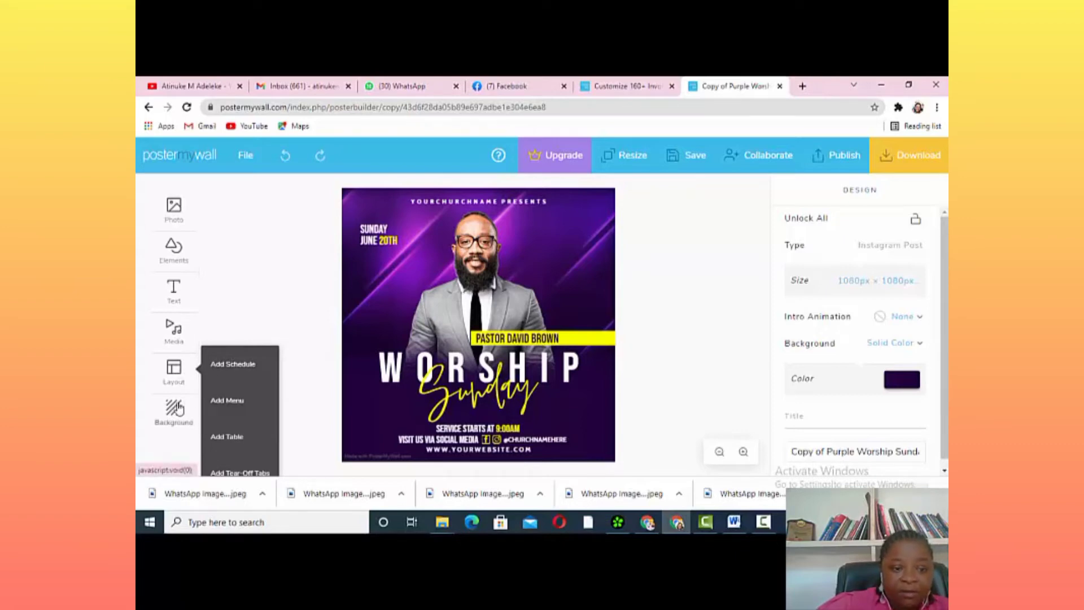
click(177, 408)
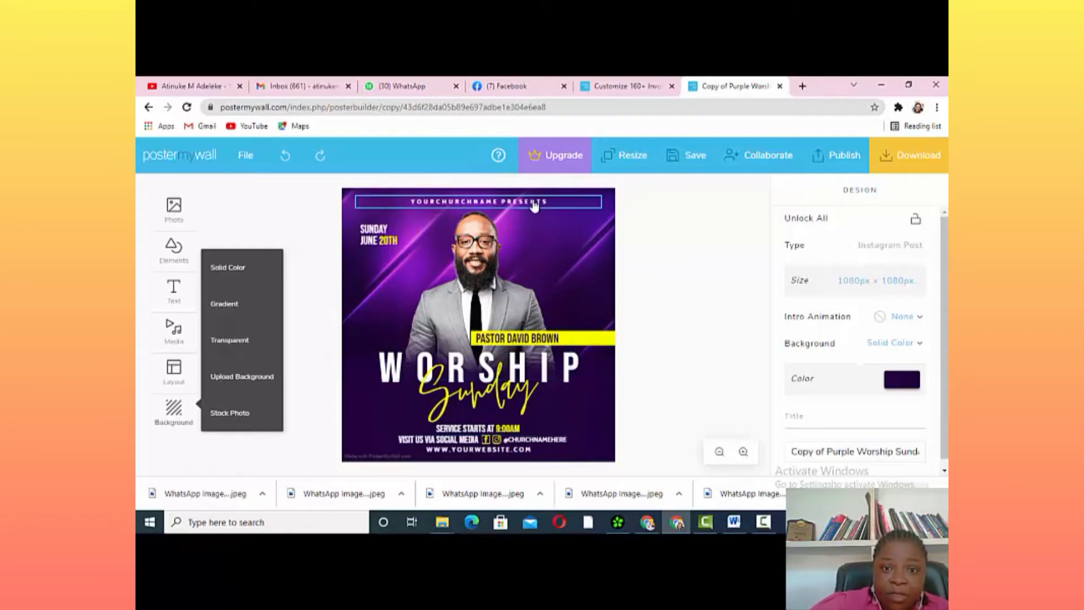
click(561, 204)
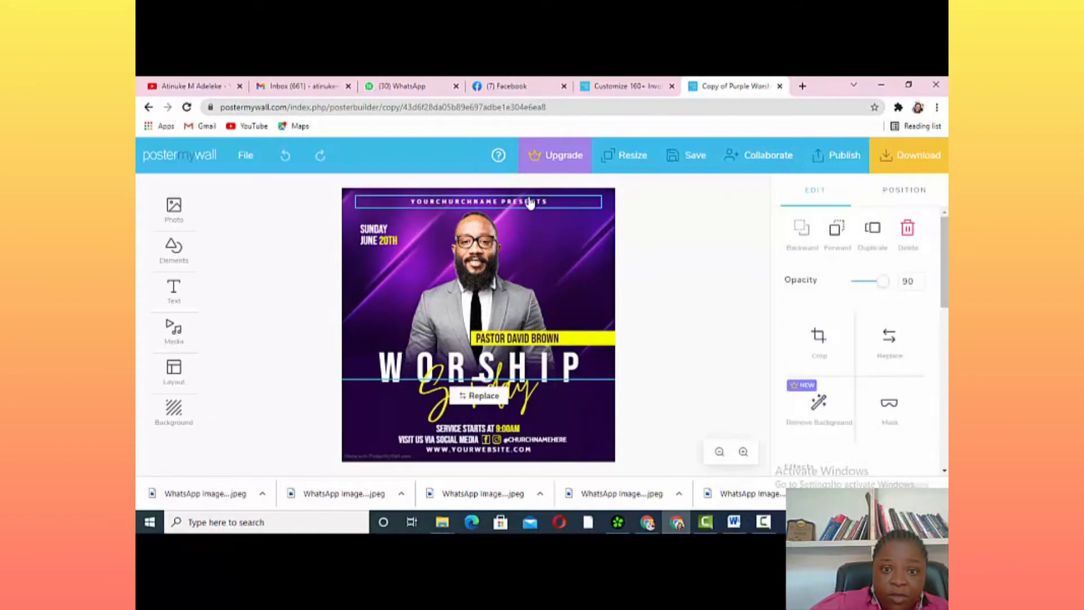
Retype the YOURCHURCHNAME PRESENTS top line as 'FIRST BAPTIST CHURCH'
click(554, 202)
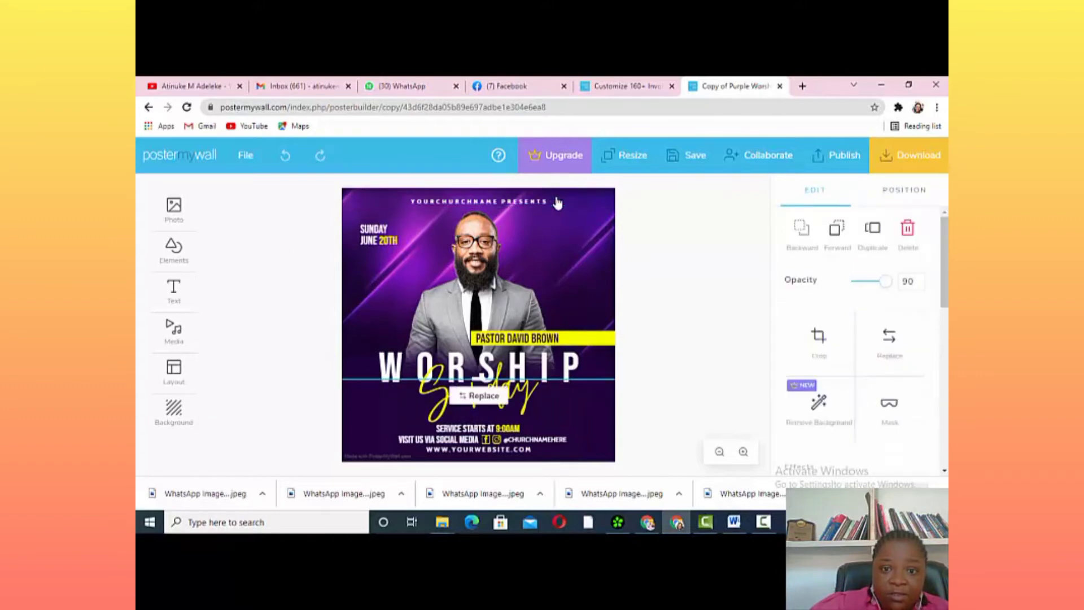
click(552, 204)
click(552, 203)
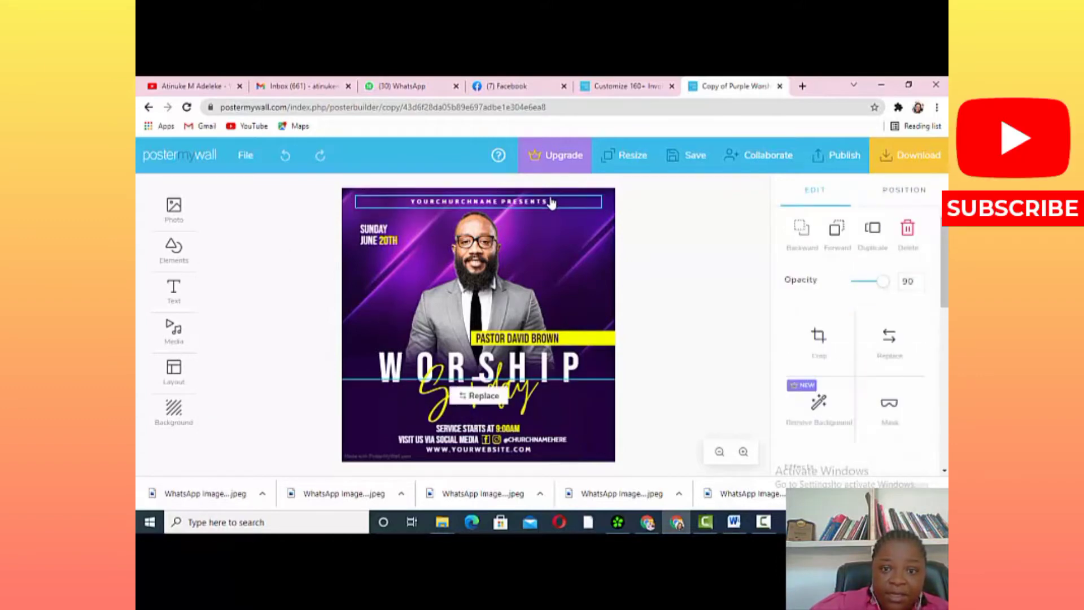
click(550, 203)
click(551, 205)
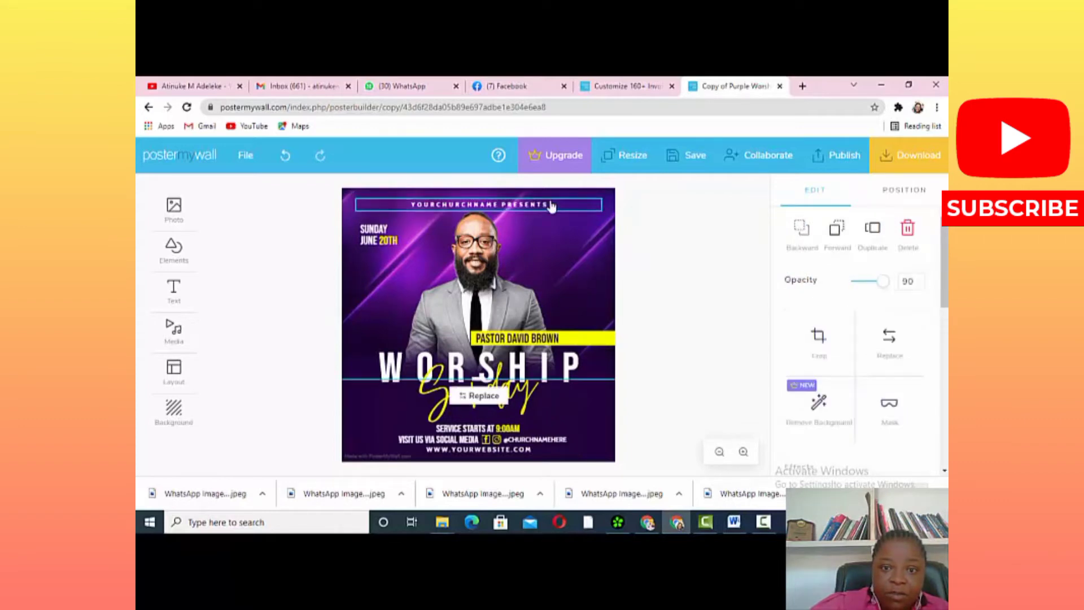
click(551, 205)
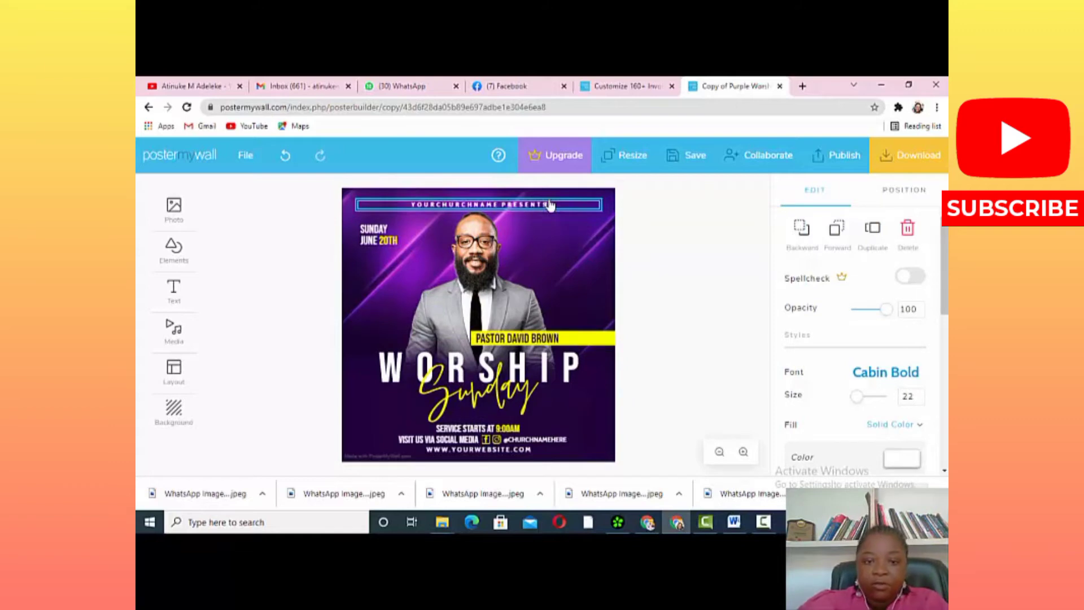
key(BackSpace)
key(BackSpace)
key(BackSpace)
key(BackSpace)
key(BackSpace)
key(BackSpace)
key(BackSpace)
key(BackSpace)
key(BackSpace)
key(BackSpace)
key(BackSpace)
key(BackSpace)
key(BackSpace)
key(BackSpace)
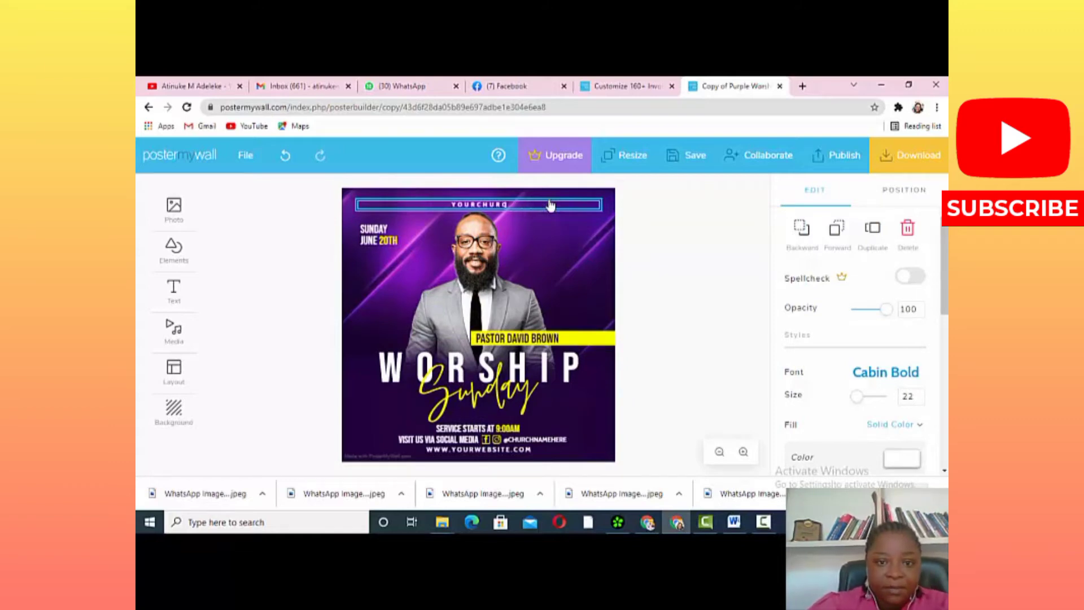
key(BackSpace)
key(BackSpace)
key(BackSpace)
key(BackSpace)
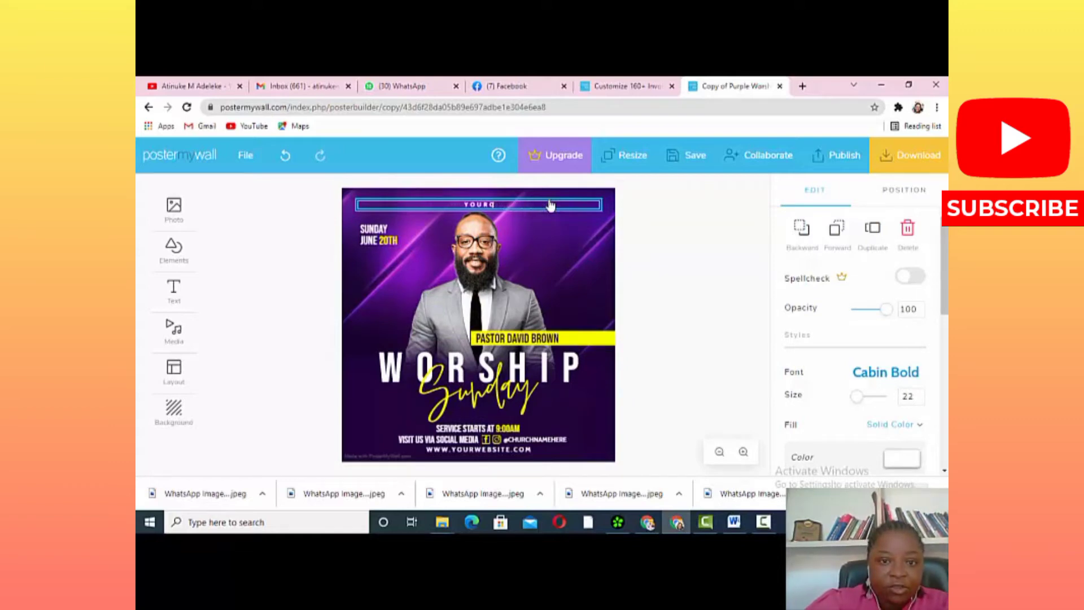
key(BackSpace)
key(BackSpace)
key(BackSpace)
key(BackSpace)
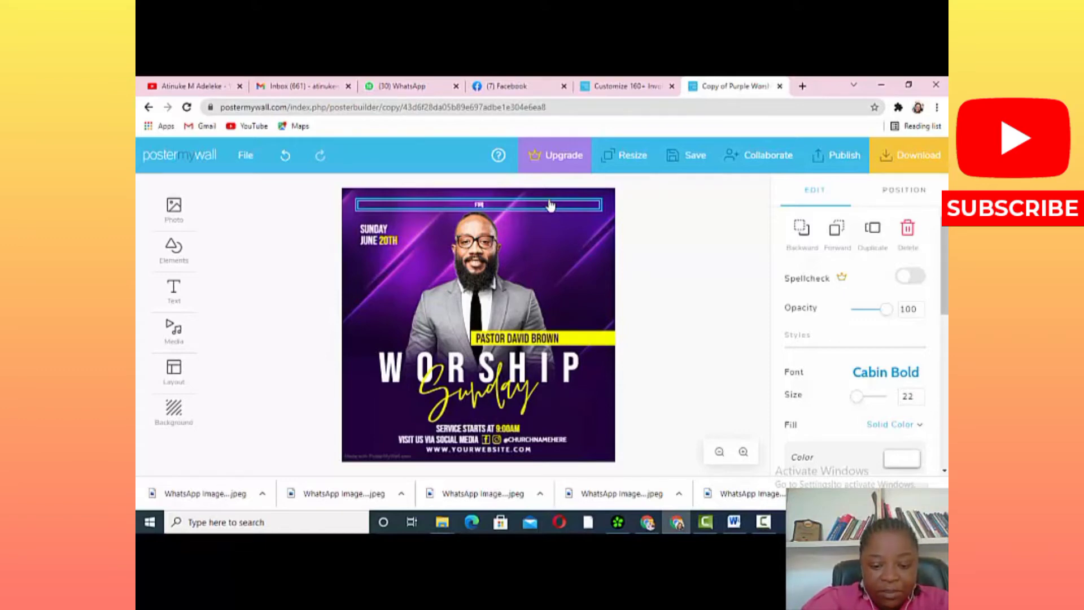
text(FIRST BA)
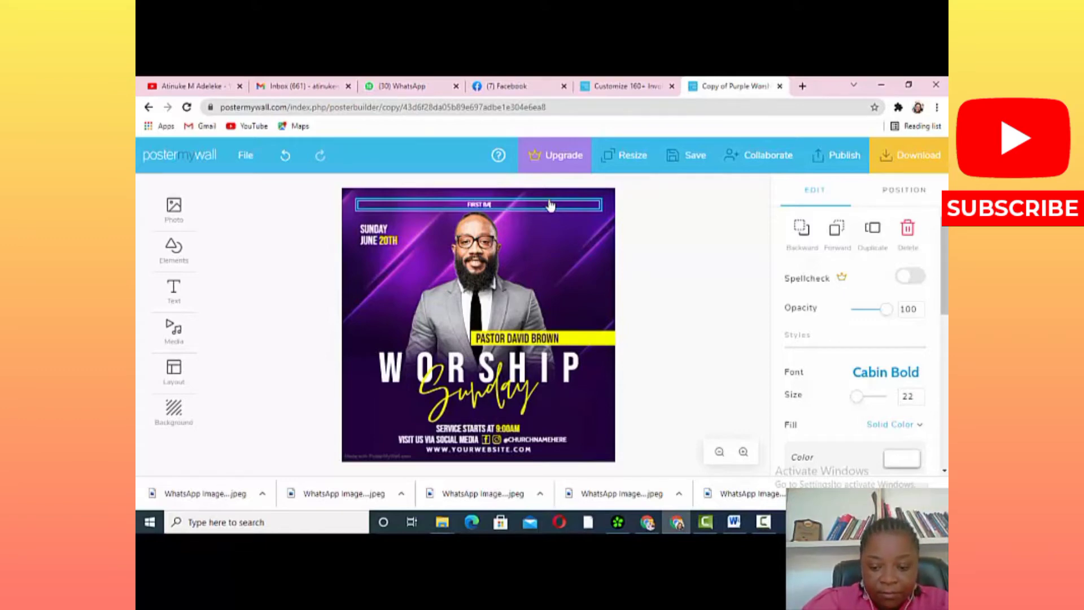
text(PTIST CHURCH)
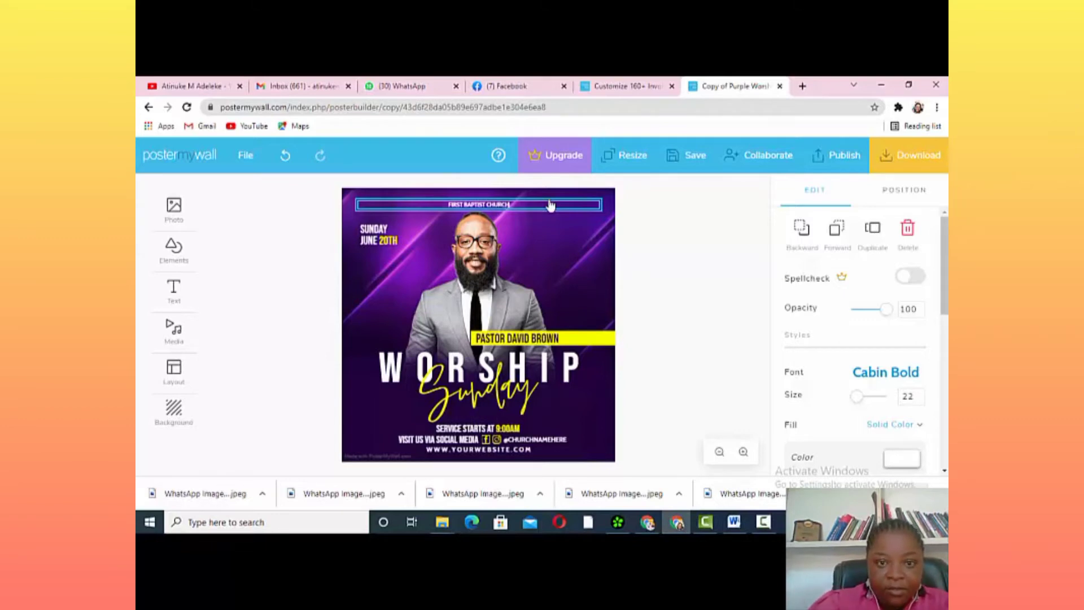
click(543, 252)
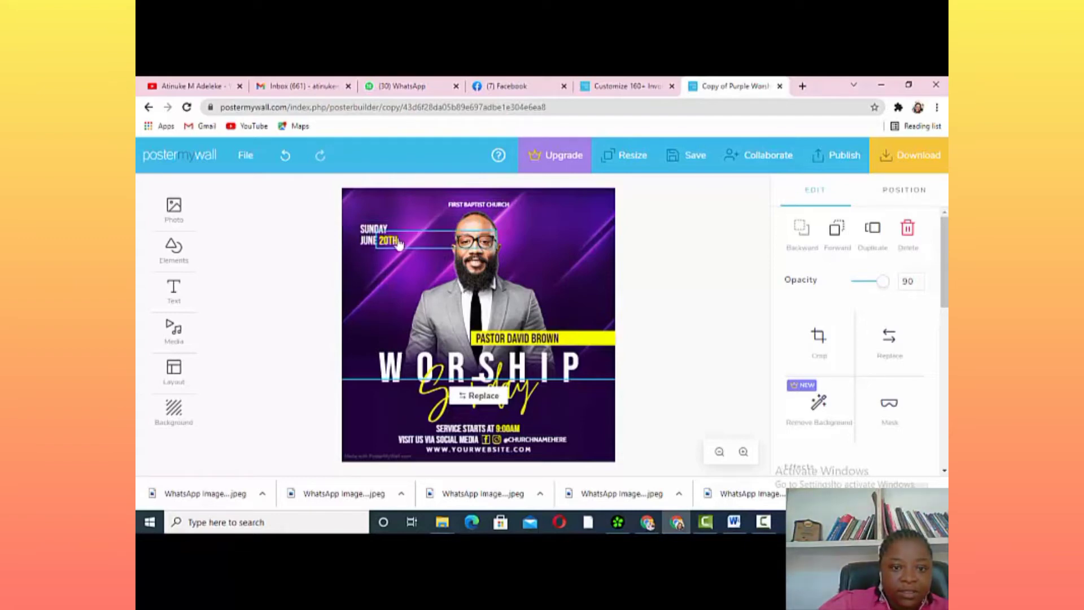
Change the date's day number from 20TH to 15TH
click(397, 241)
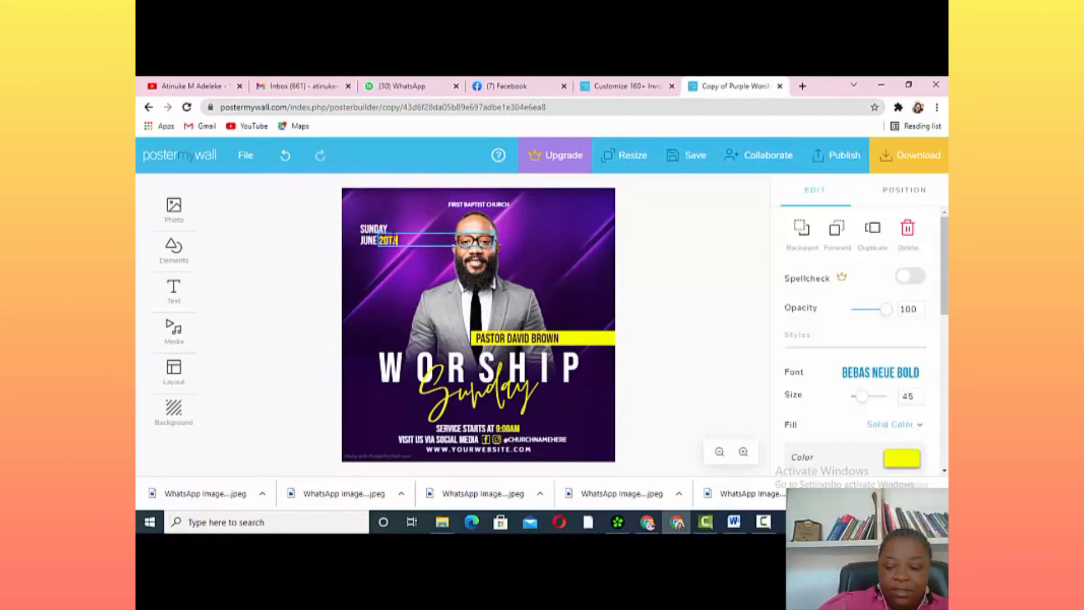
key(BackSpace)
key(BackSpace)
key(BackSpace)
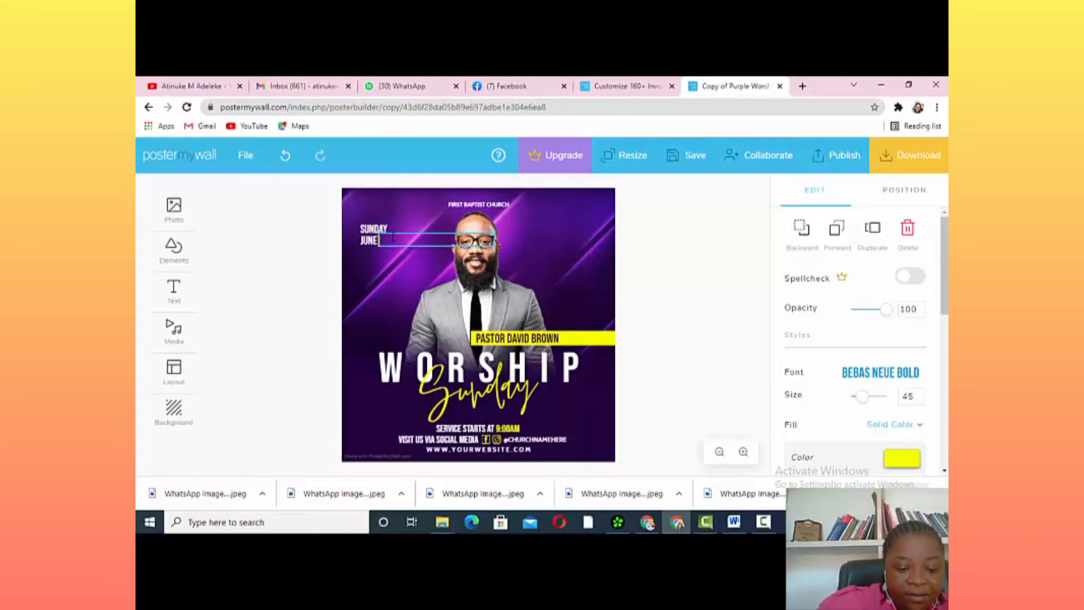
text(15TH)
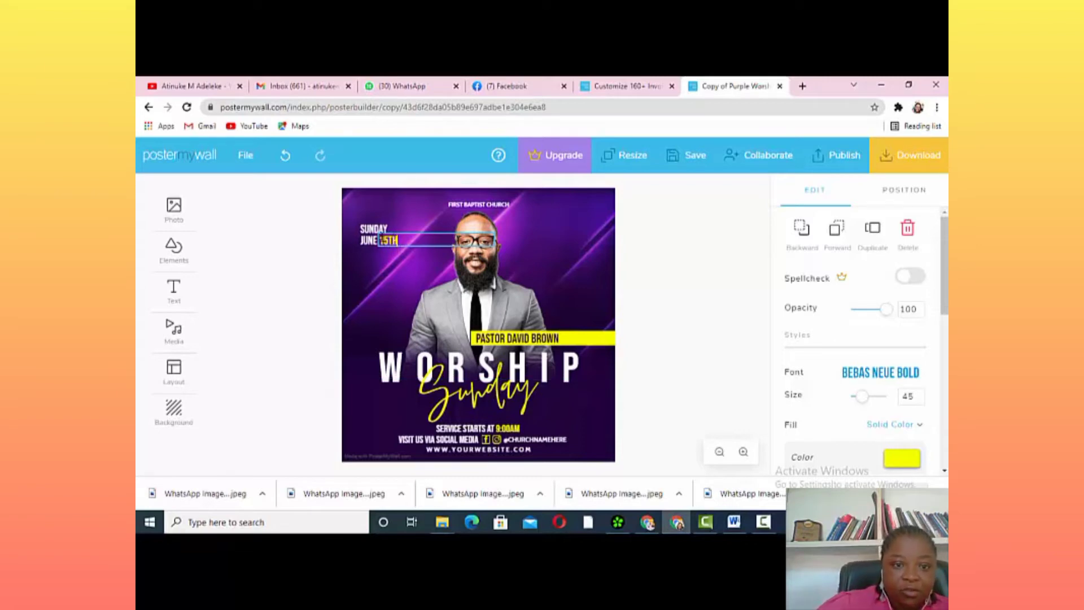
Edit the month and weekday in the date line so it reads THURS NOV
click(373, 243)
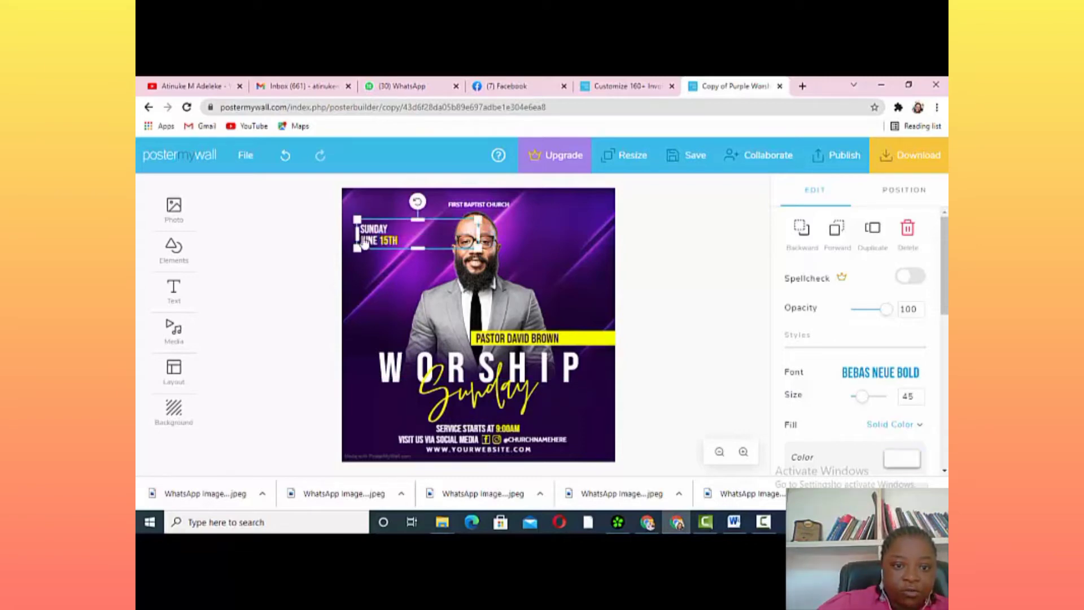
click(376, 243)
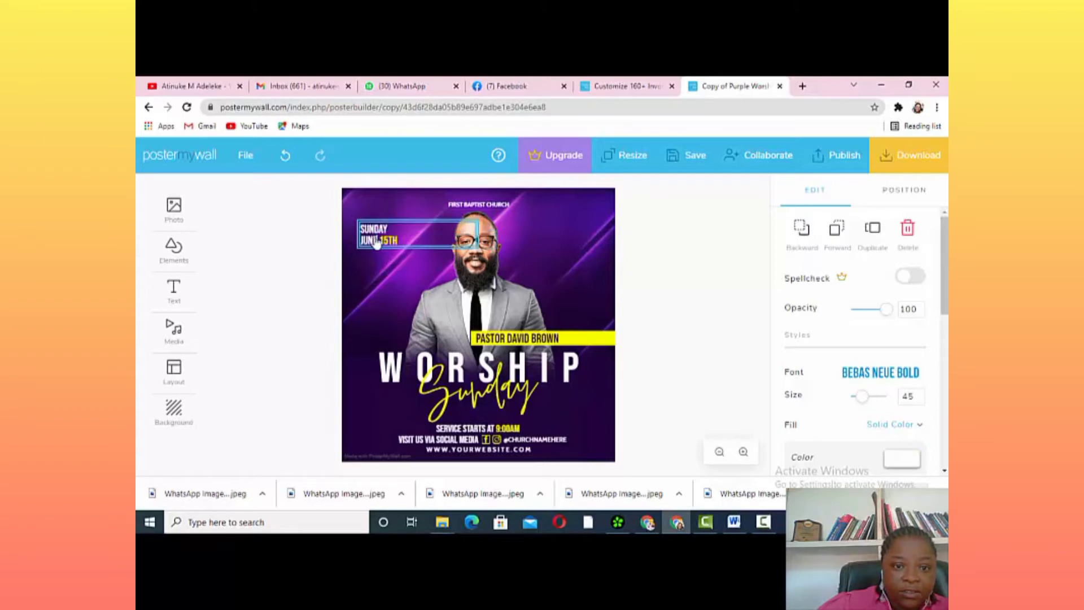
double_click(375, 242)
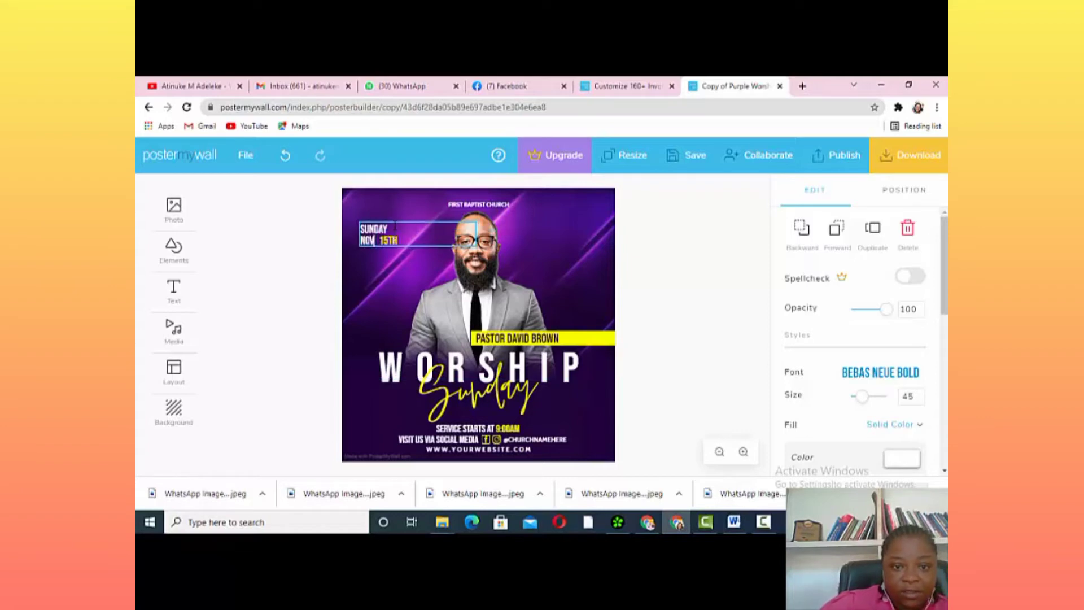
key(BackSpace)
key(BackSpace)
key(BackSpace)
key(BackSpace)
key(BackSpace)
key(BackSpace)
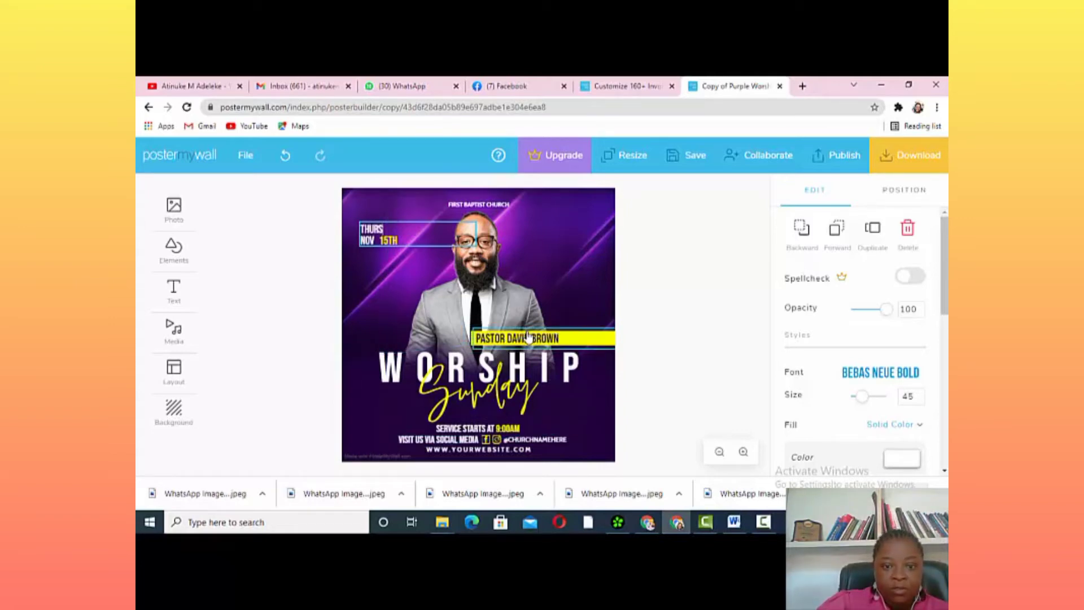
click(576, 342)
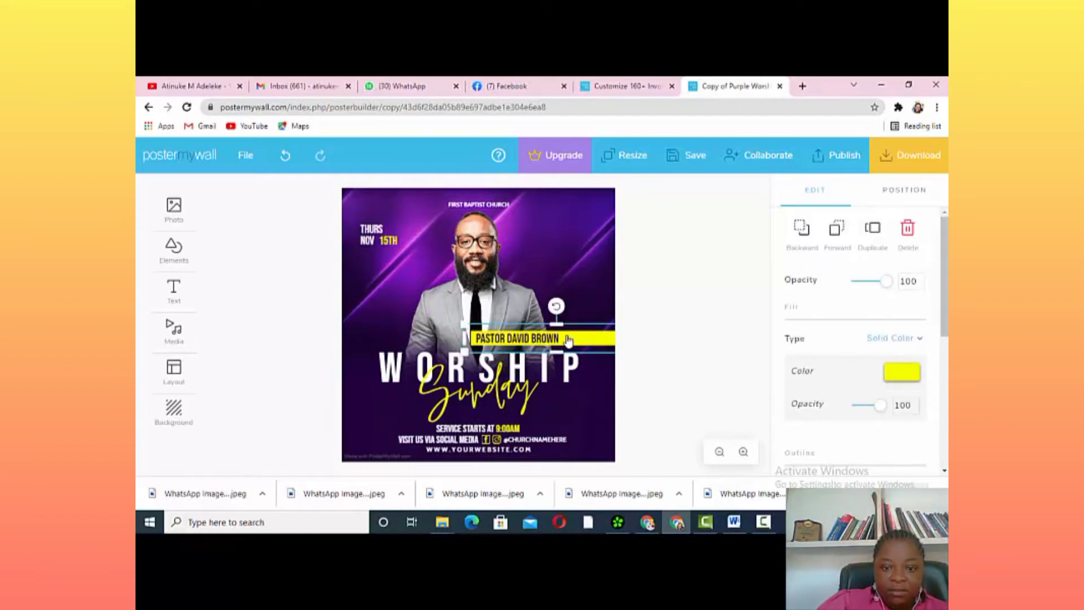
Replace the placeholder on the yellow bar with the new speaker's name
double_click(564, 338)
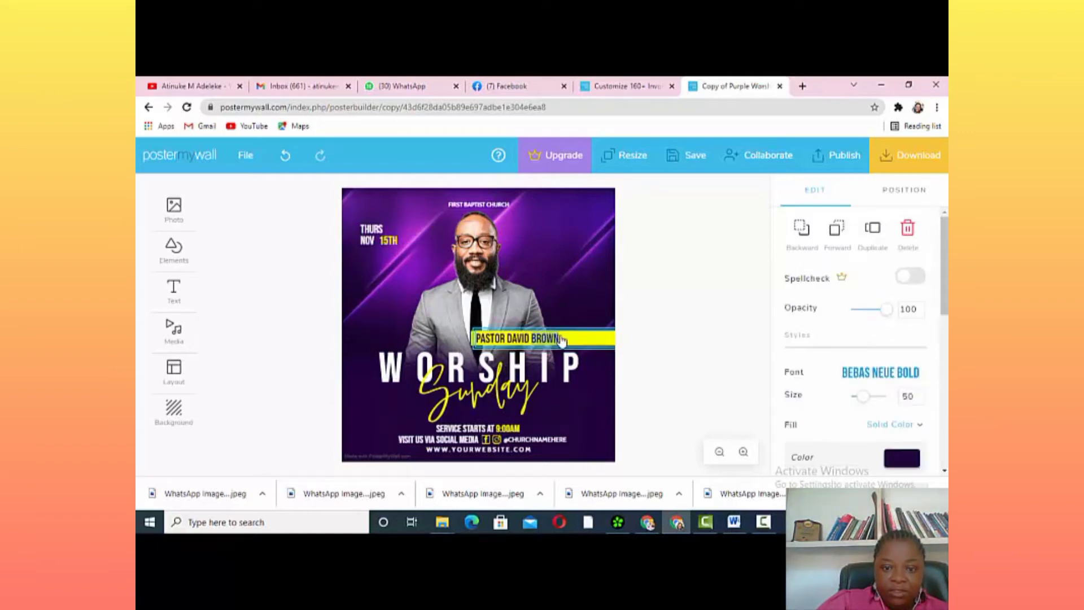
click(565, 337)
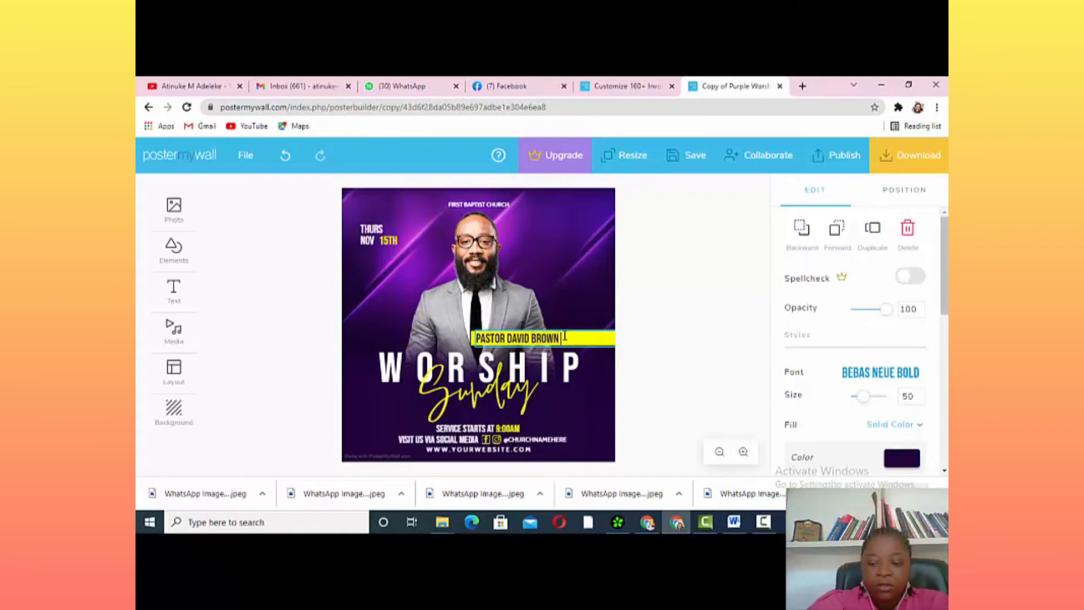
key(BackSpace)
key(BackSpace)
key(BackSpace)
key(BackSpace)
key(BackSpace)
key(BackSpace)
key(BackSpace)
key(BackSpace)
key(BackSpace)
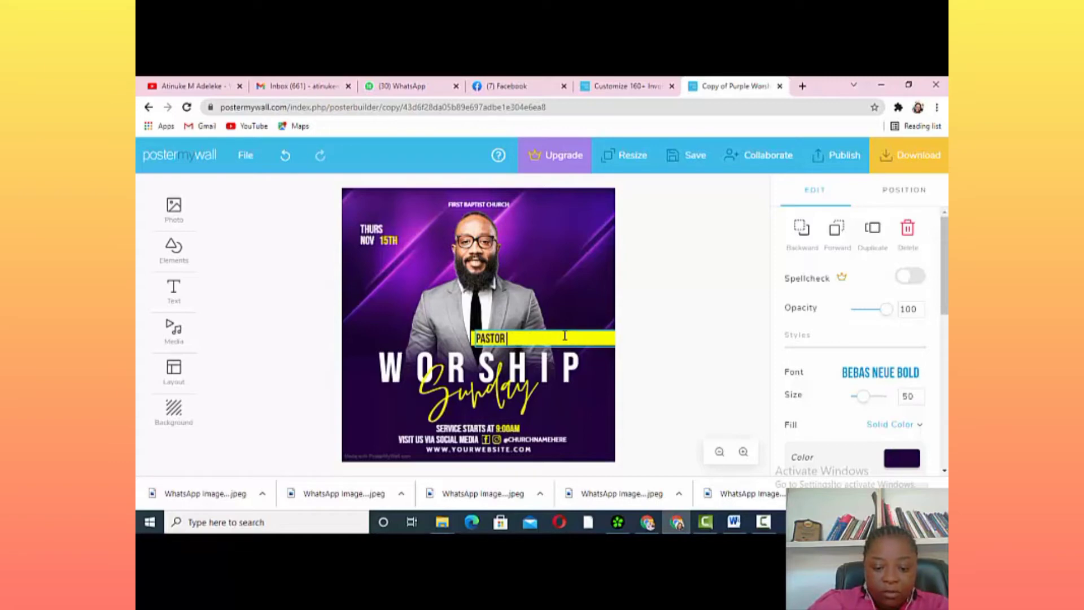
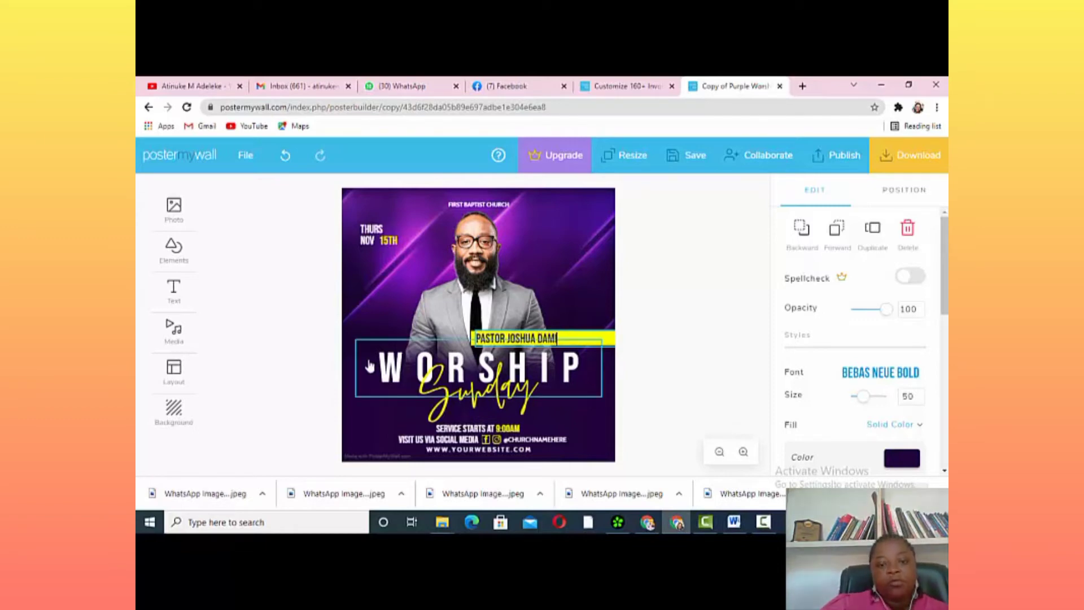
Delete the yellow Sunday script text, then undo to restore it
click(533, 398)
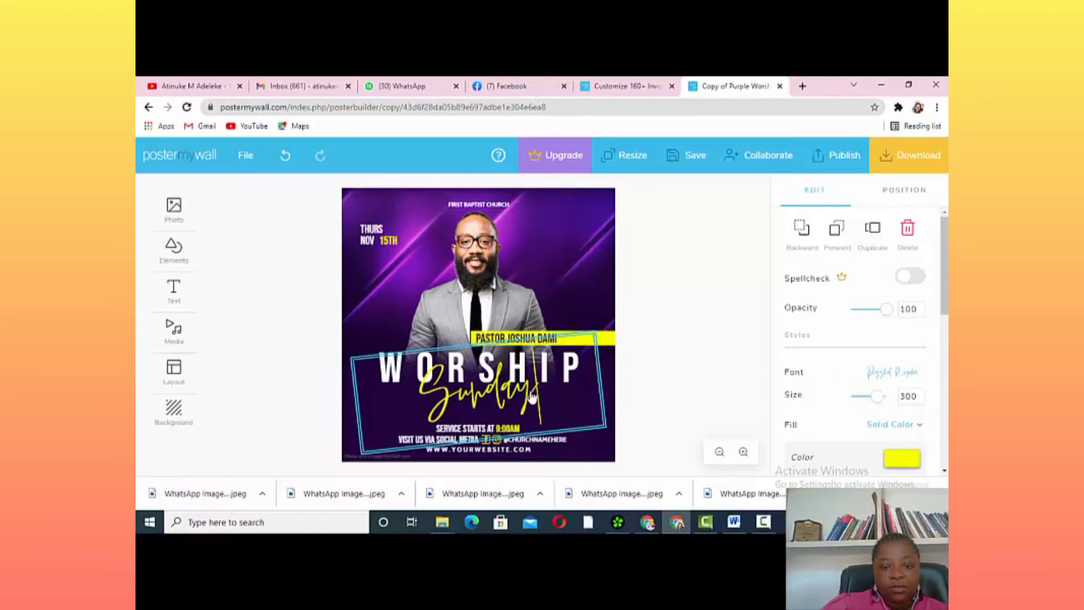
key(BackSpace)
key(BackSpace)
key(BackSpace)
key(BackSpace)
key(BackSpace)
key(BackSpace)
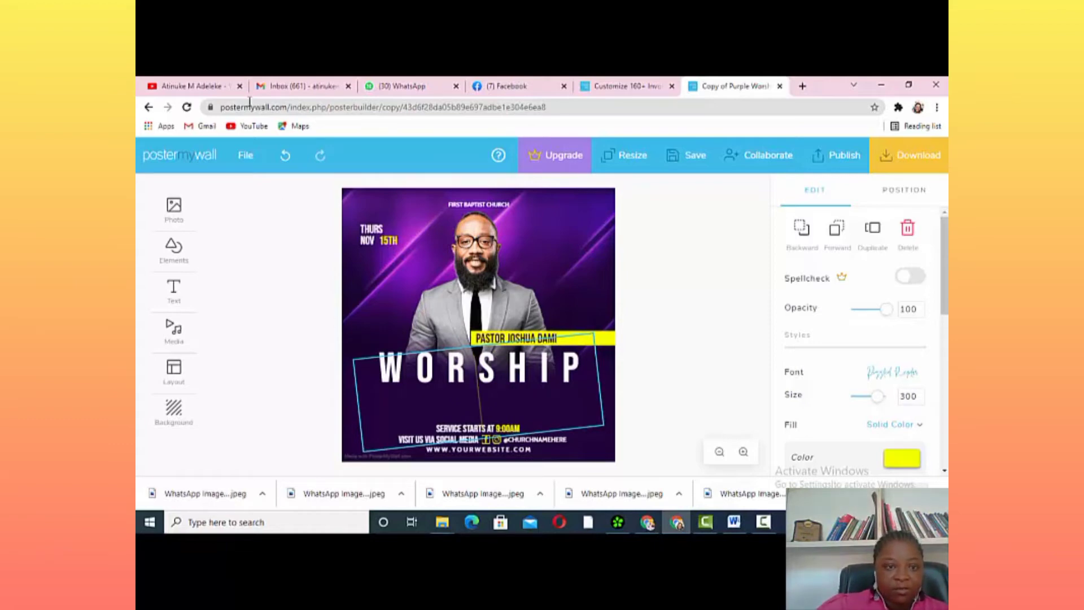
click(285, 155)
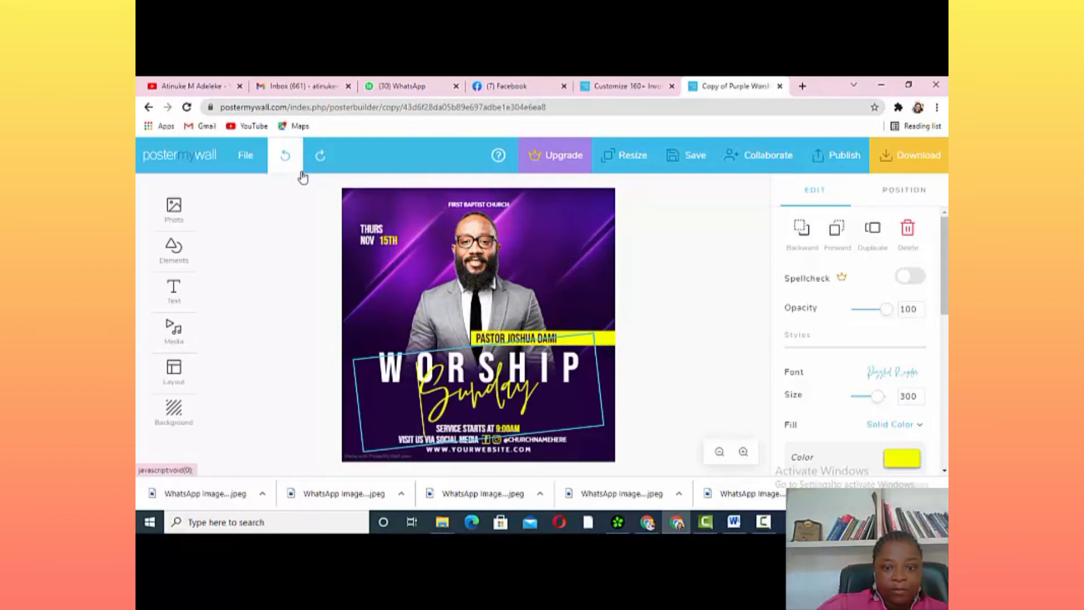
Change the date's weekday from THURS to SUN
click(387, 229)
click(387, 229)
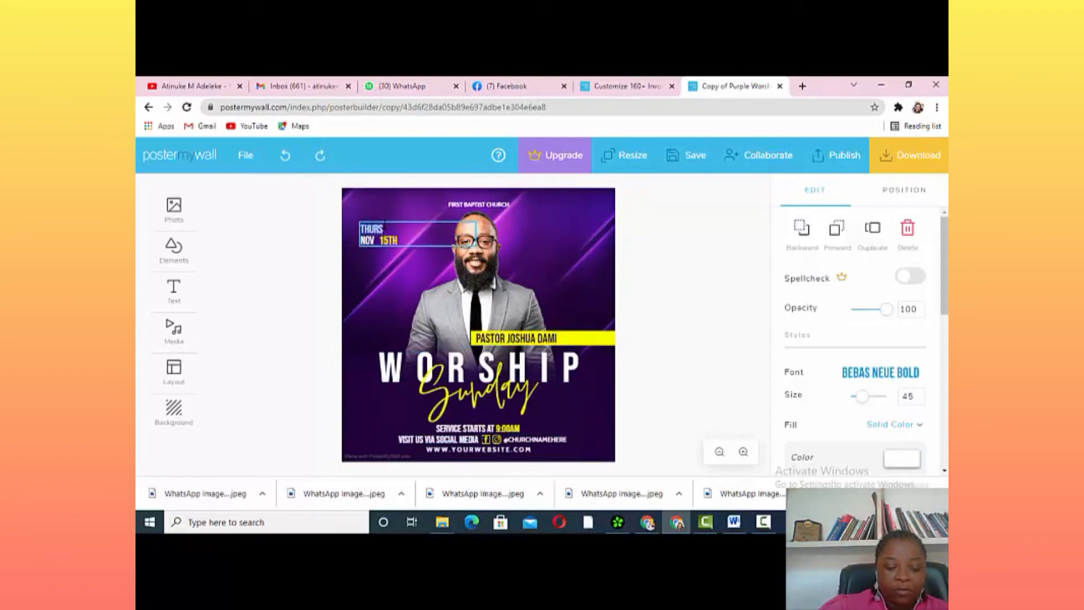
key(BackSpace)
key(BackSpace)
key(BackSpace)
key(BackSpace)
key(BackSpace)
text(SUN)
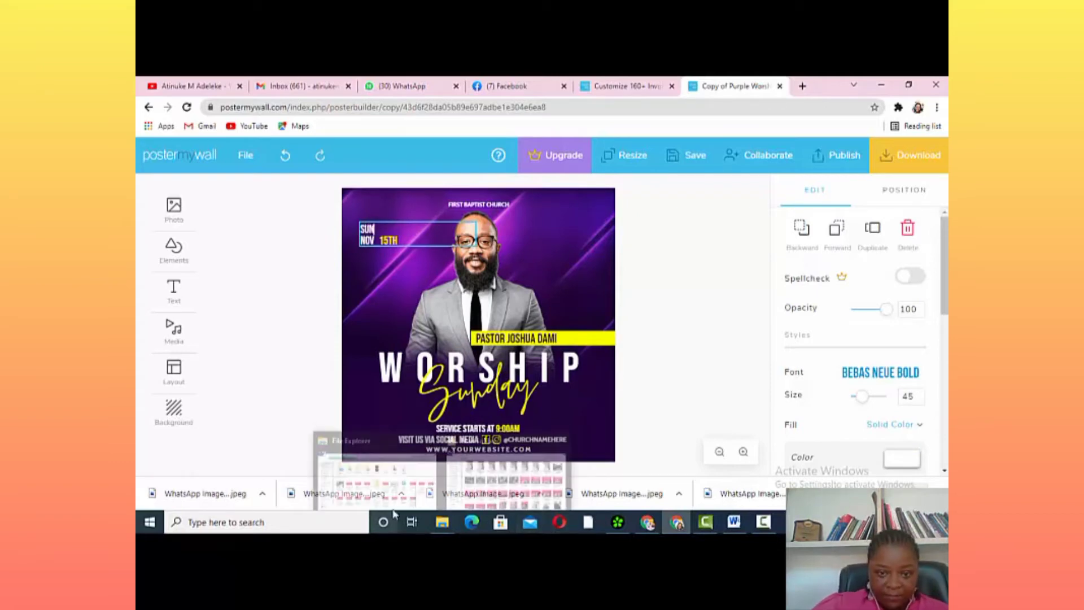
Change the service start time from 9:00AM to 7:00PM
click(511, 429)
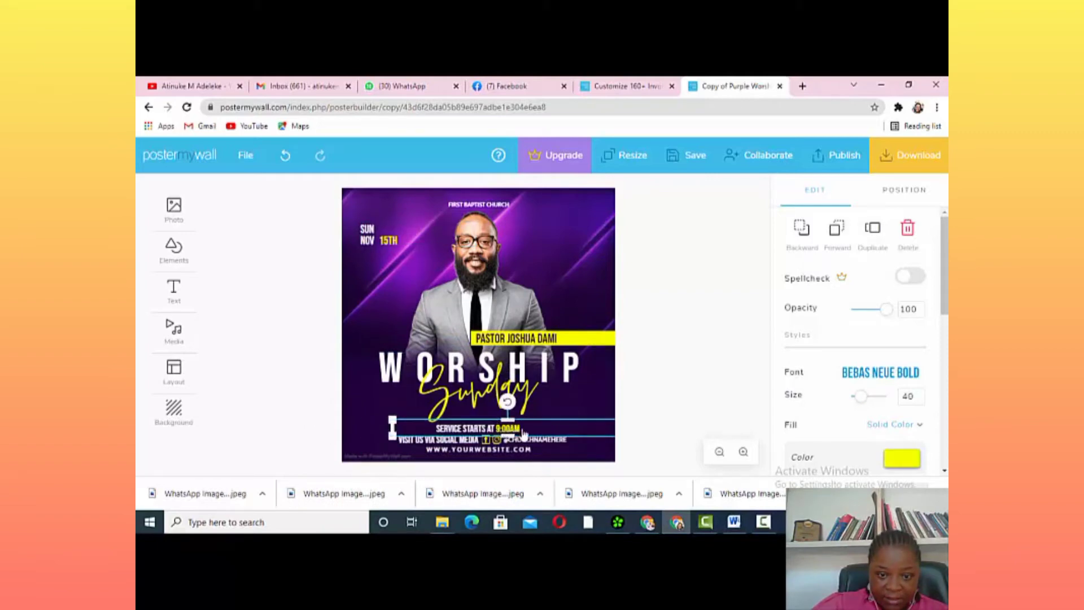
click(518, 431)
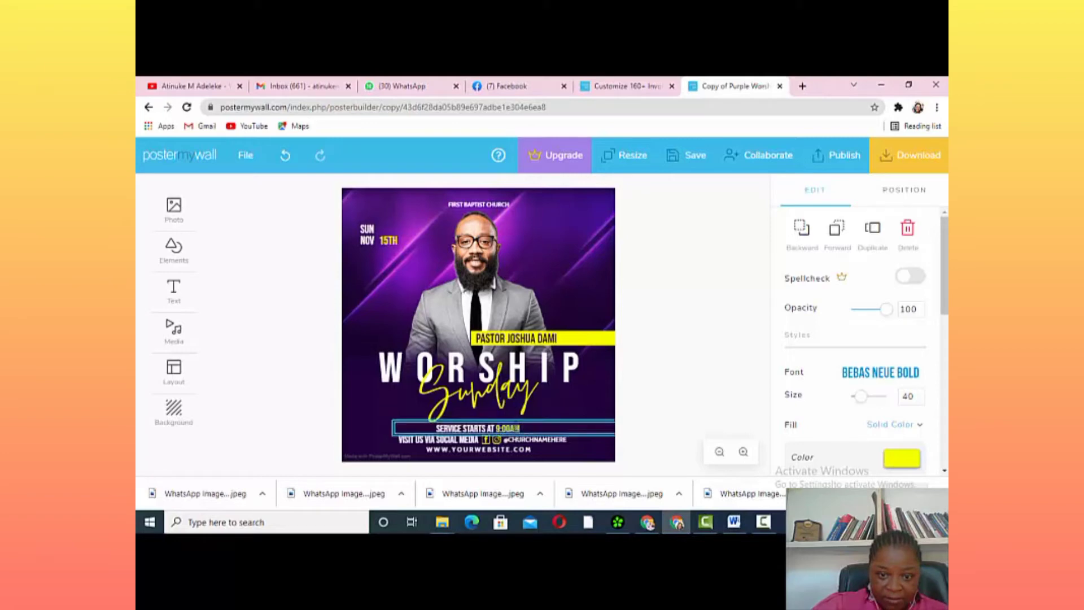
key(BackSpace)
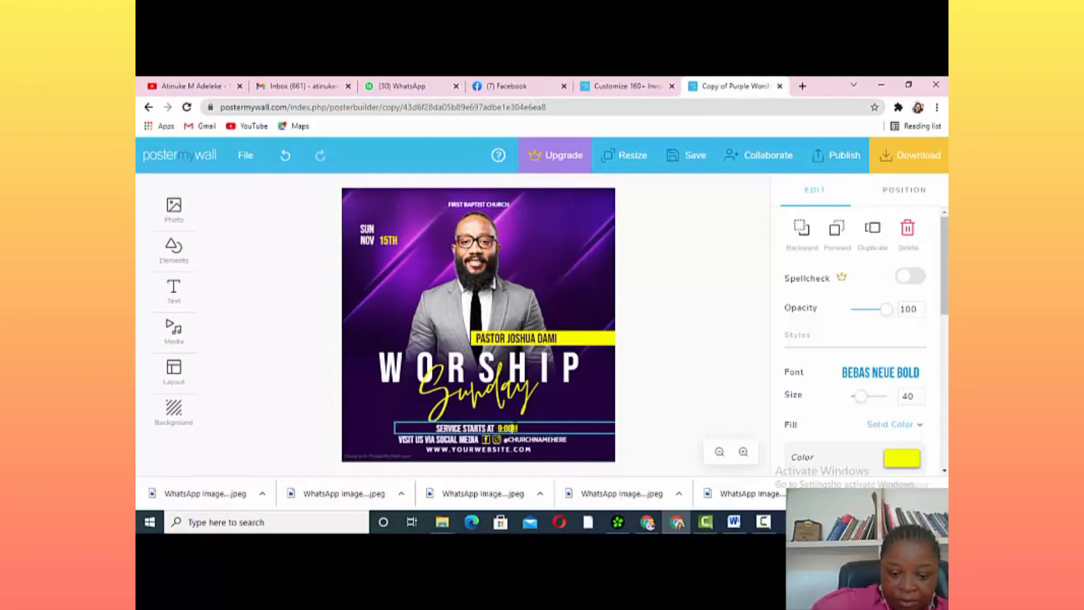
text(P)
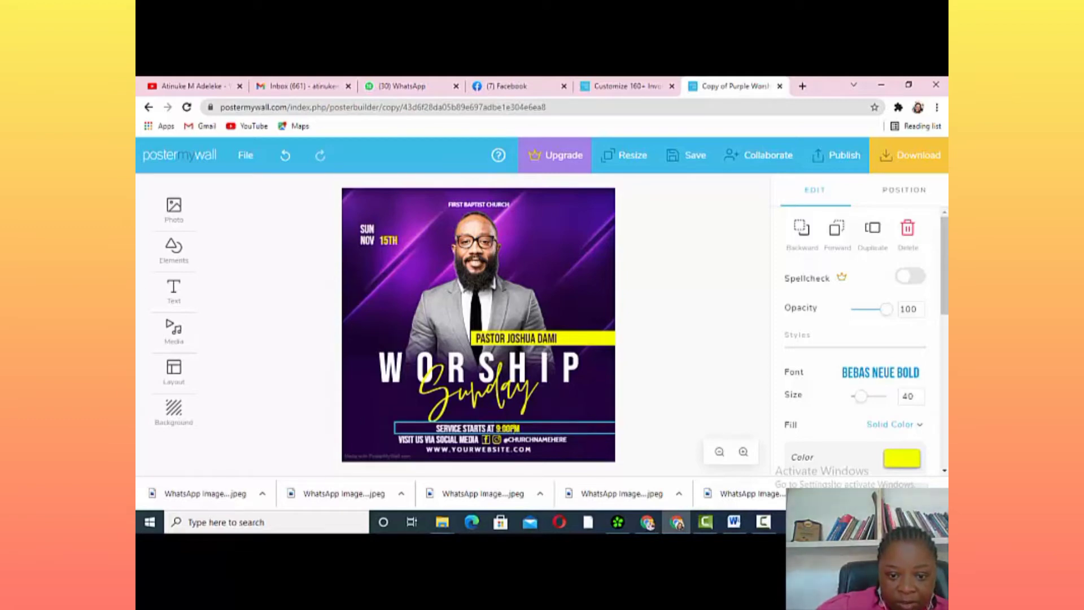
click(500, 428)
key(BackSpace)
text(7)
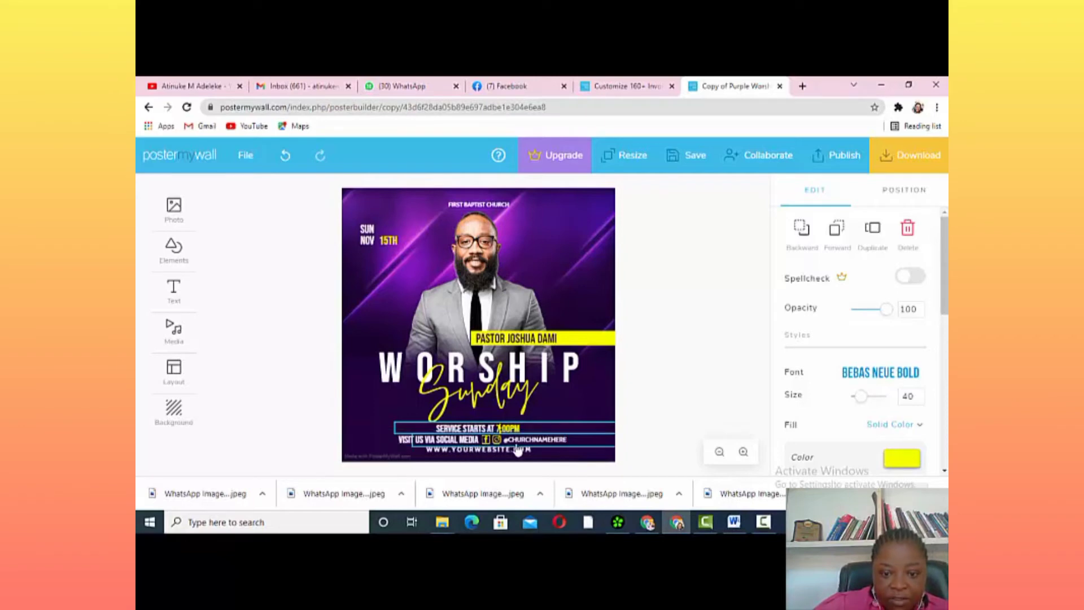
click(571, 441)
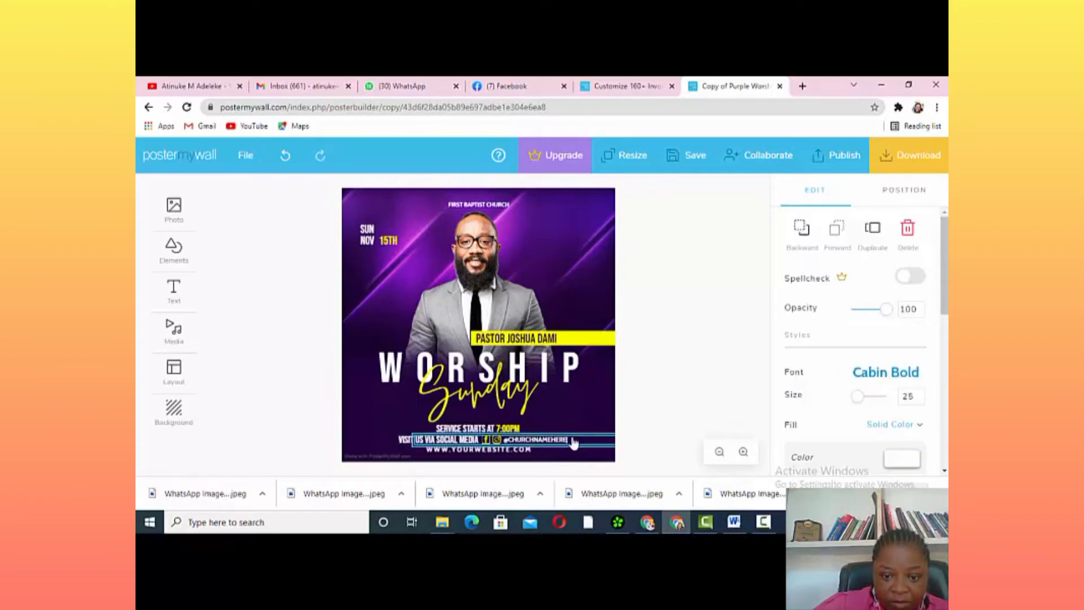
key(BackSpace)
key(BackSpace)
key(BackSpace)
key(BackSpace)
key(BackSpace)
key(BackSpace)
key(BackSpace)
key(BackSpace)
key(BackSpace)
key(BackSpace)
key(BackSpace)
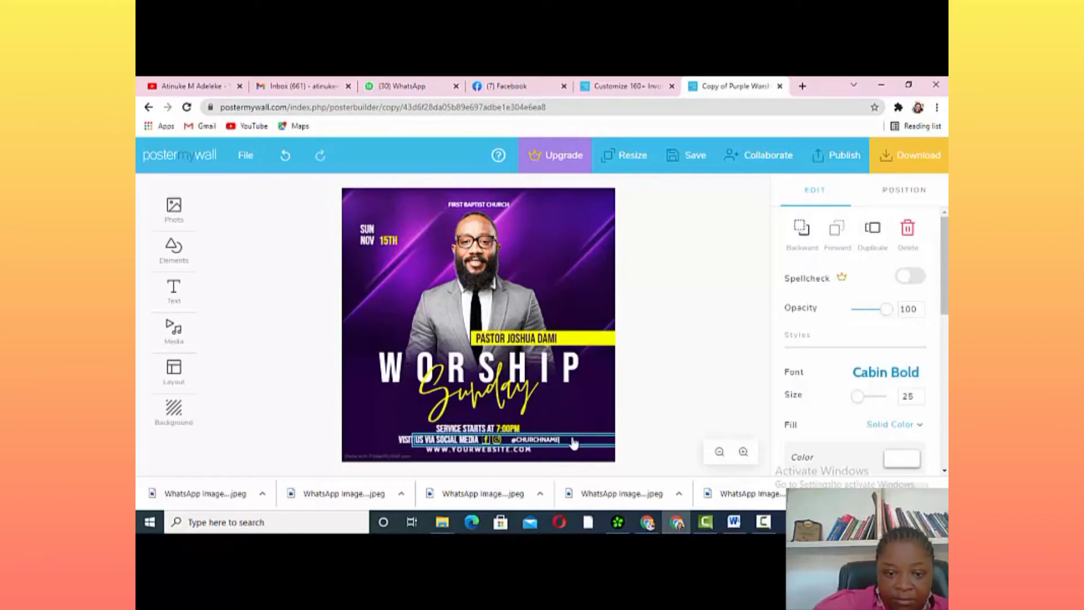
key(BackSpace)
key(BackSpace)
key(BackSpace)
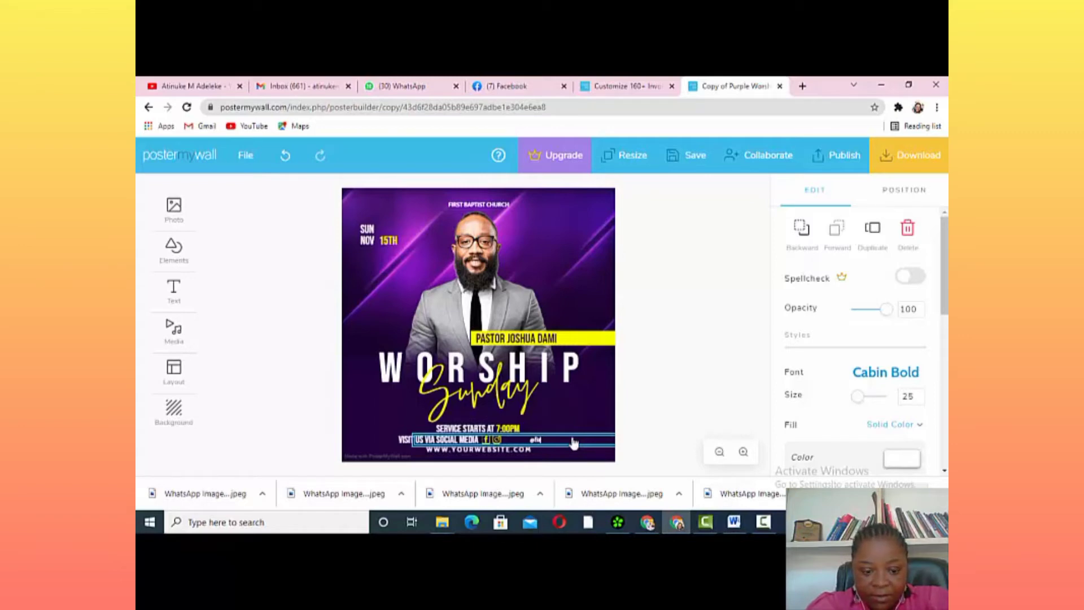
text(firstba)
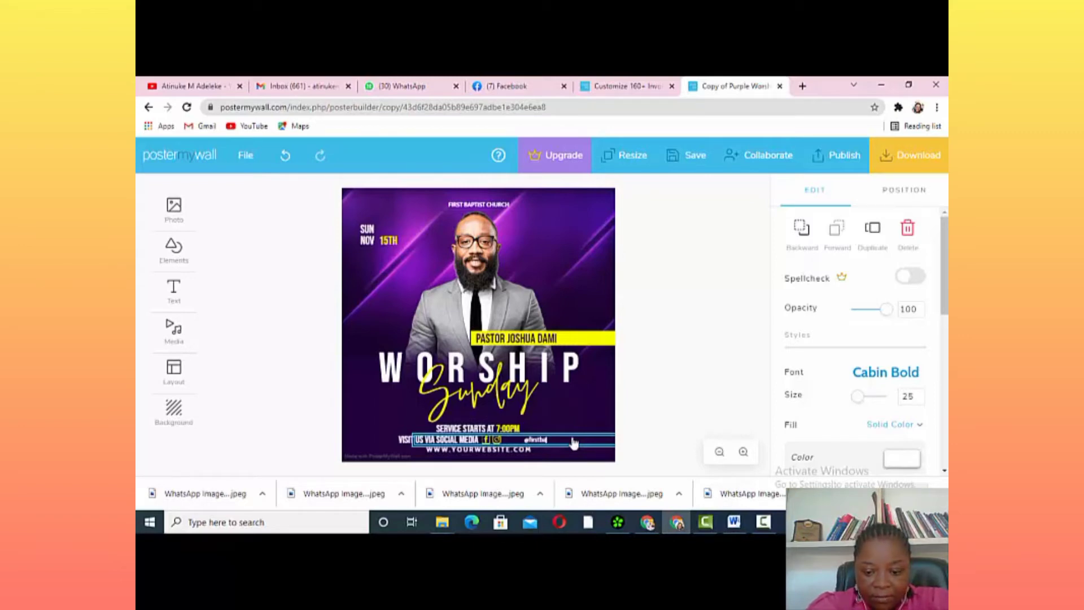
text(ptist)
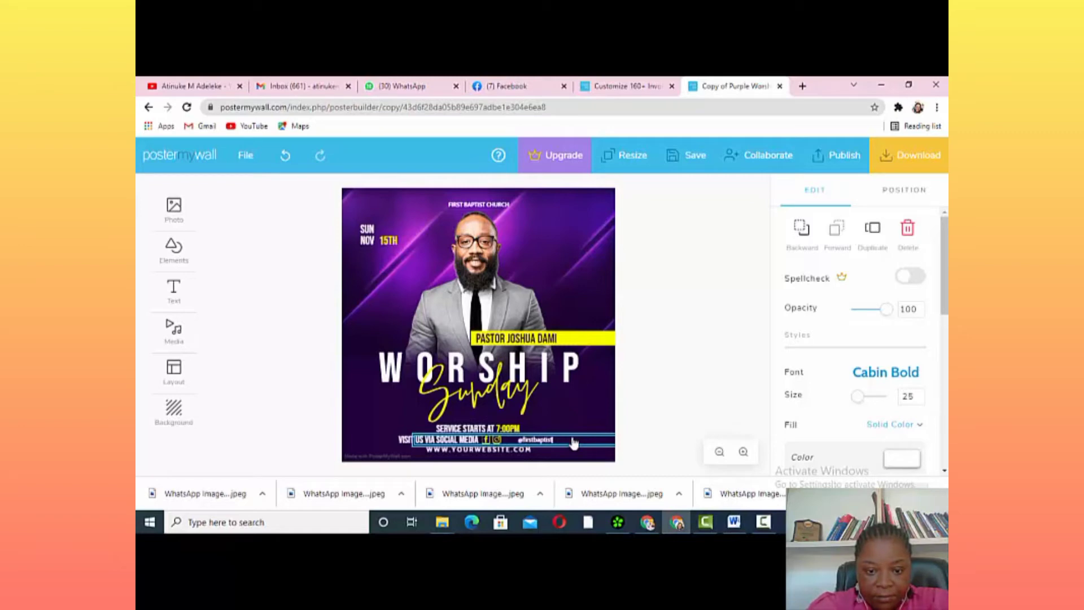
text(church)
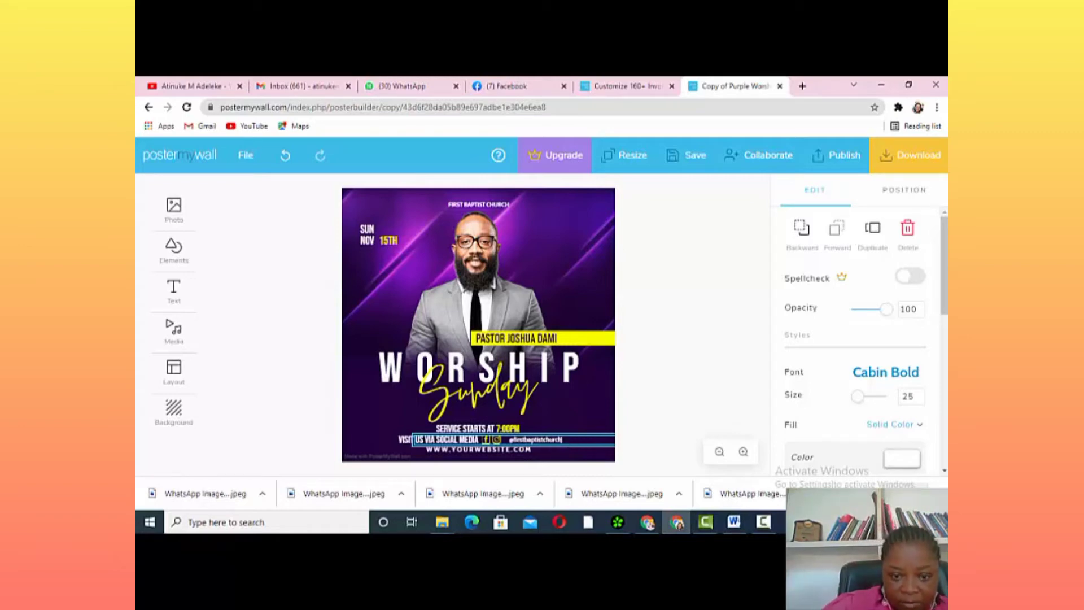
click(553, 452)
click(522, 451)
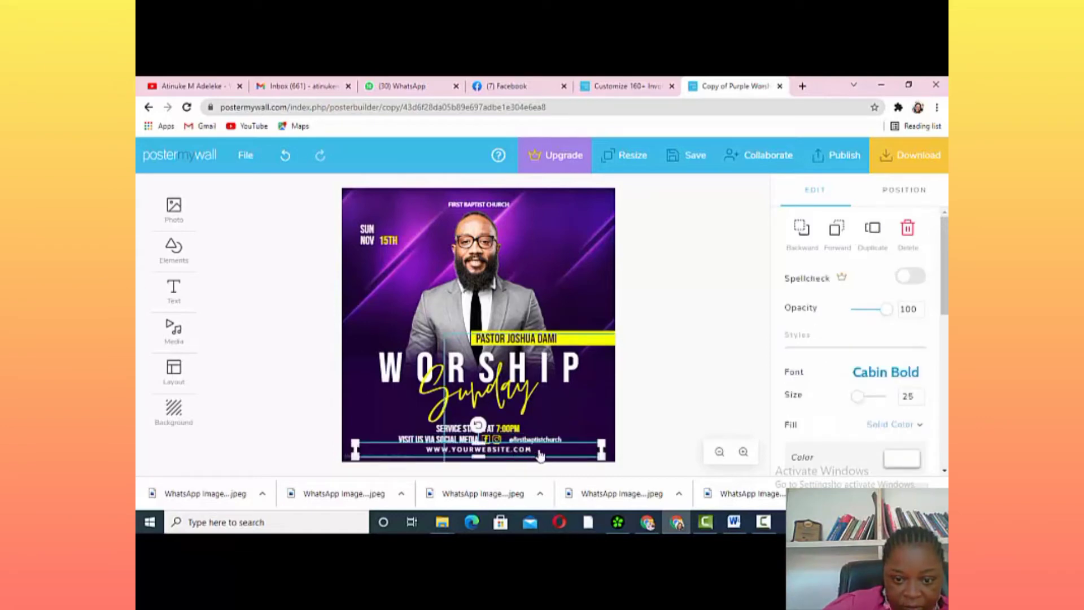
click(540, 448)
click(534, 449)
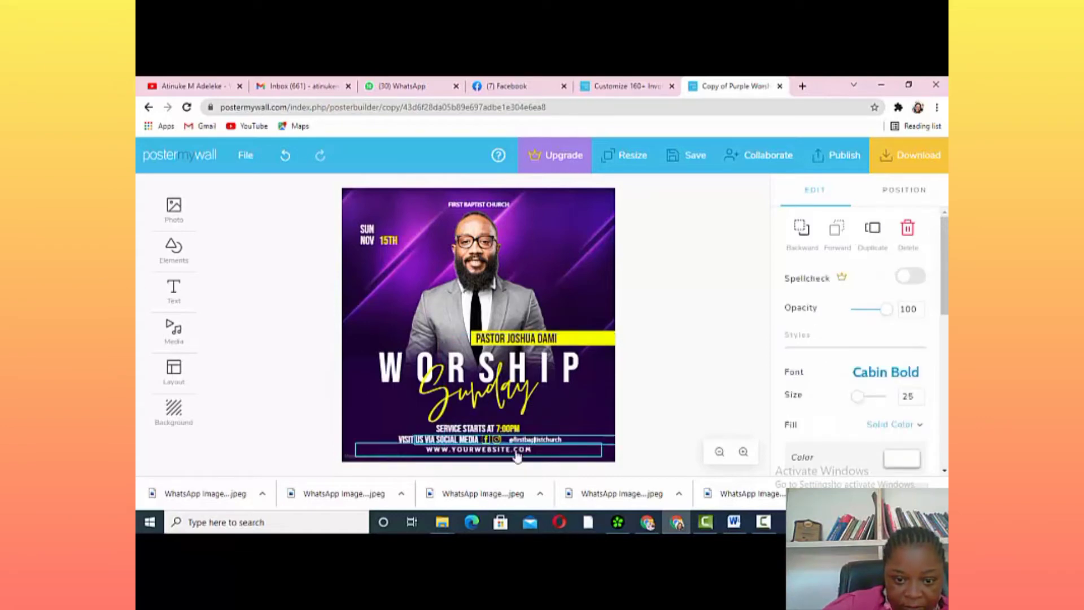
click(539, 452)
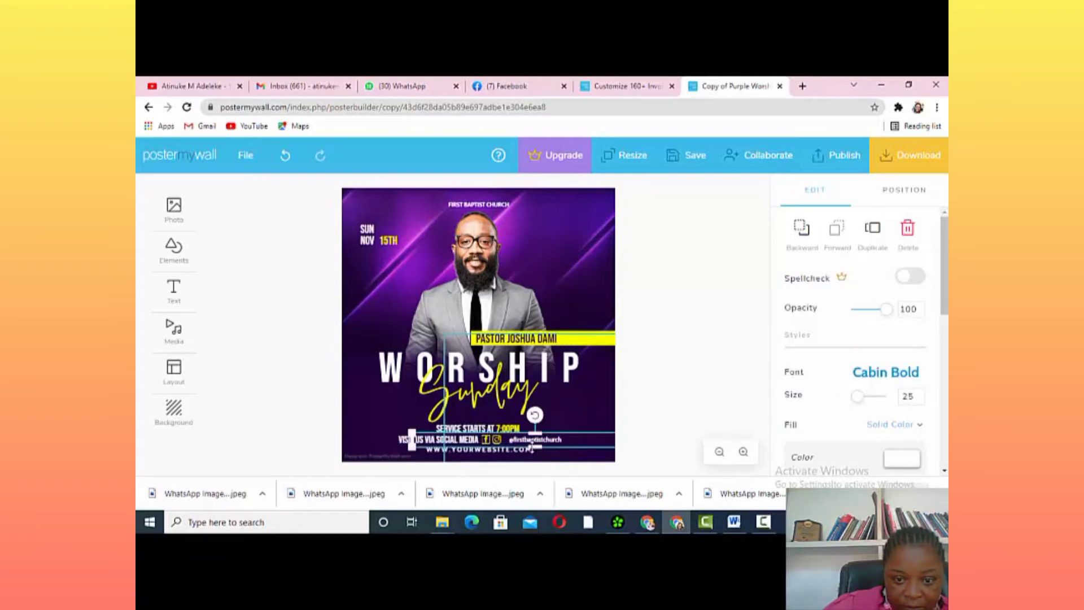
click(529, 454)
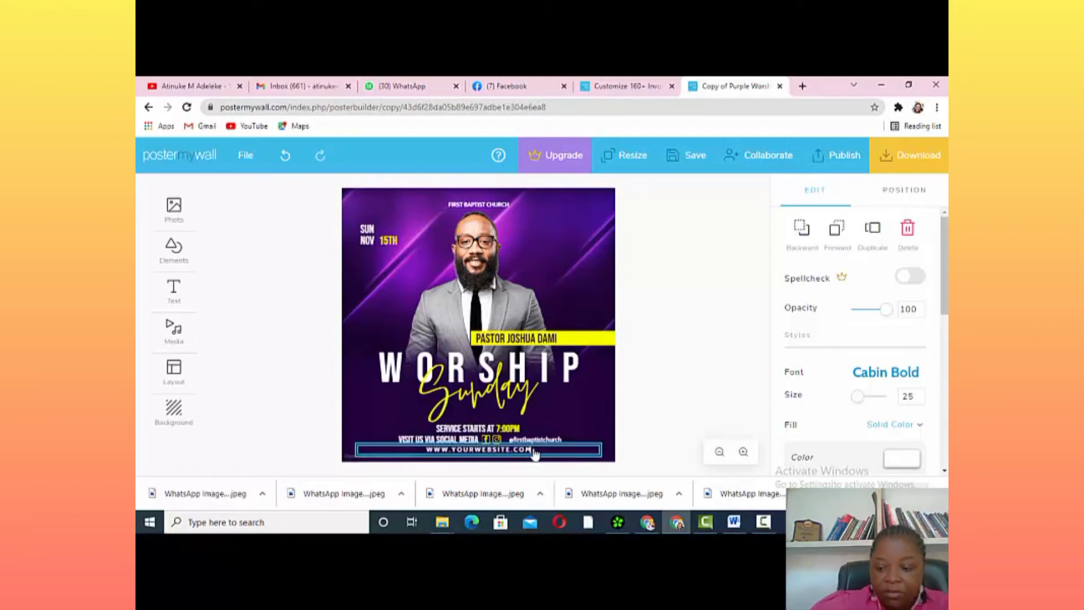
key(BackSpace)
key(BackSpace)
key(BackSpace)
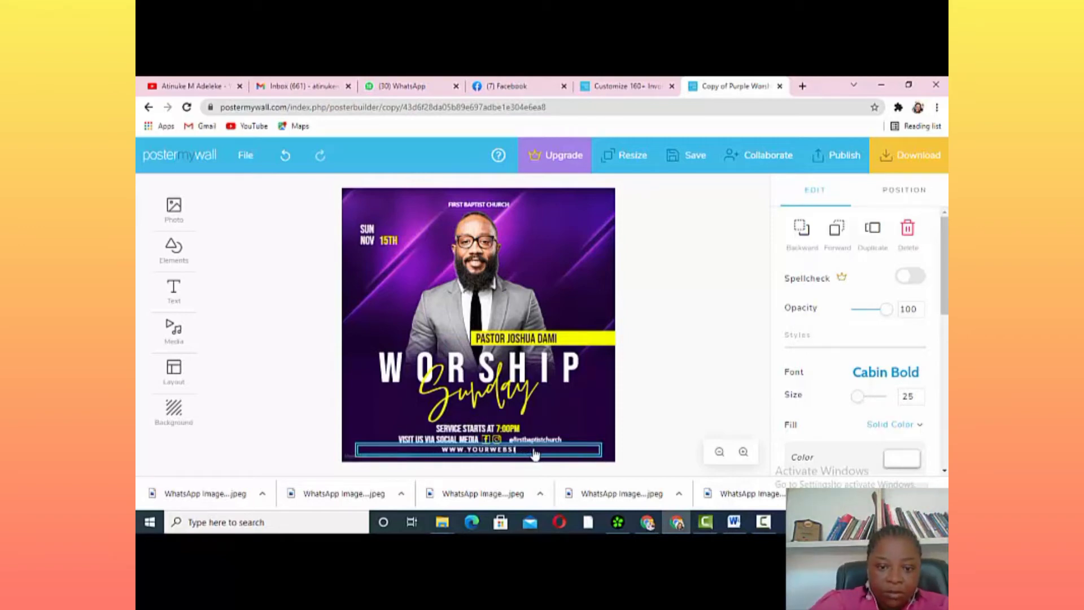
key(BackSpace)
key(BackSpace)
key(BackSpace)
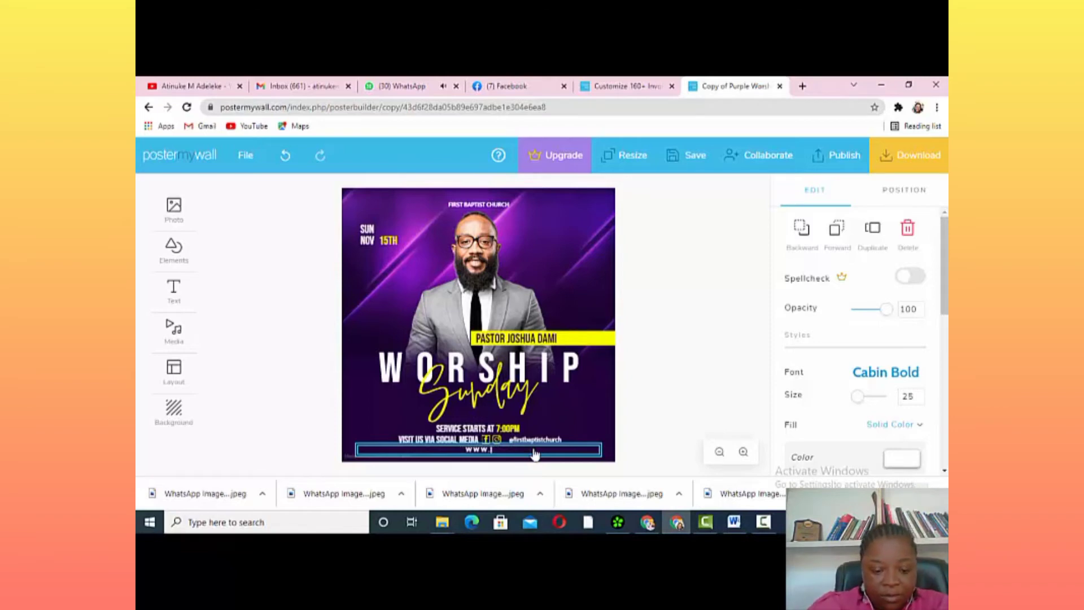
text(FI)
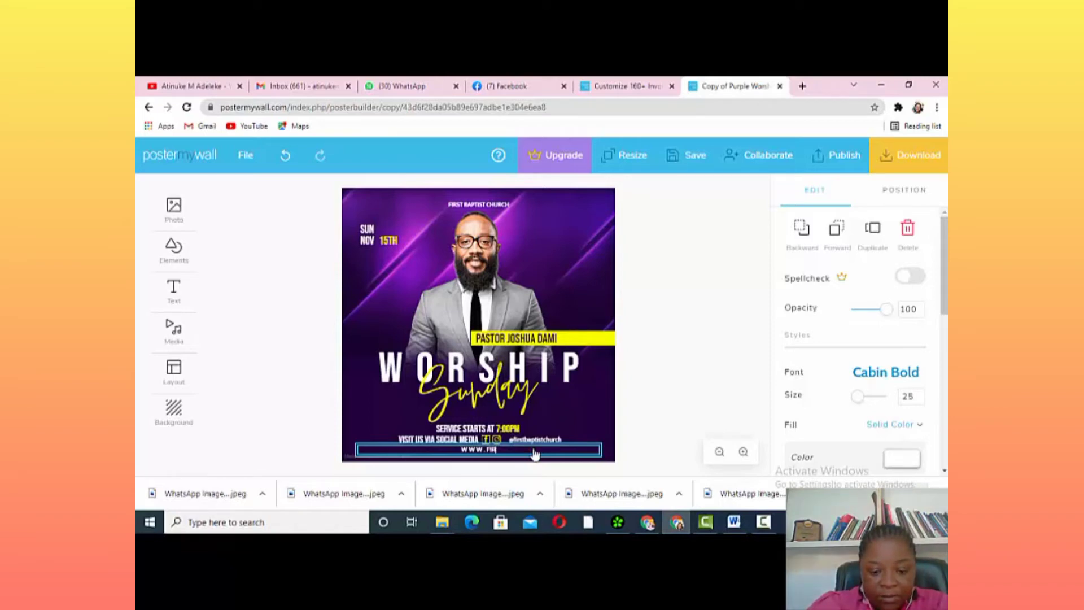
text(RSTBAP)
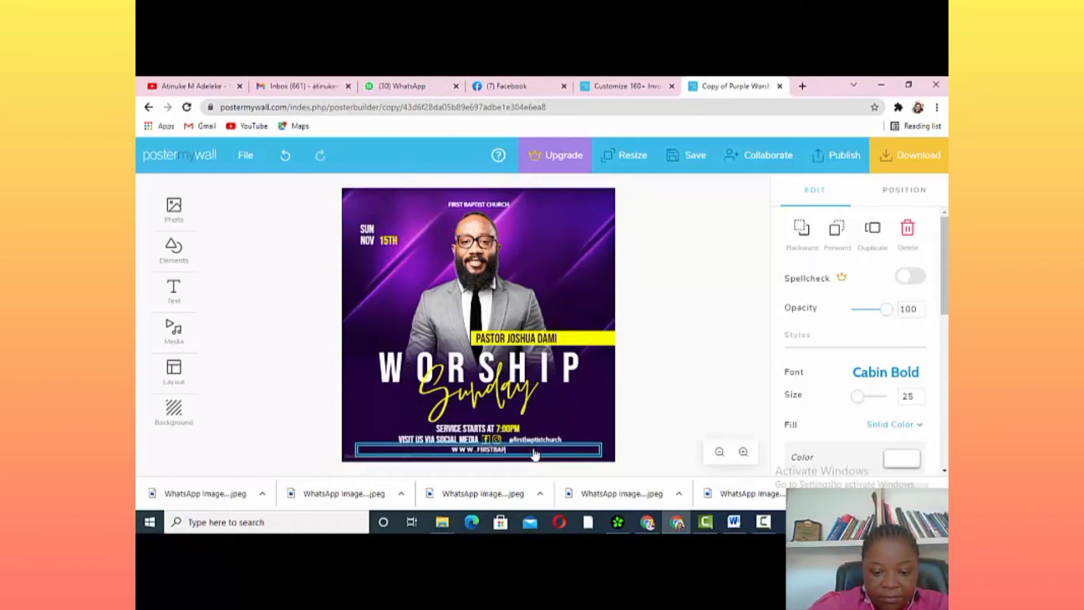
text(TISTCH)
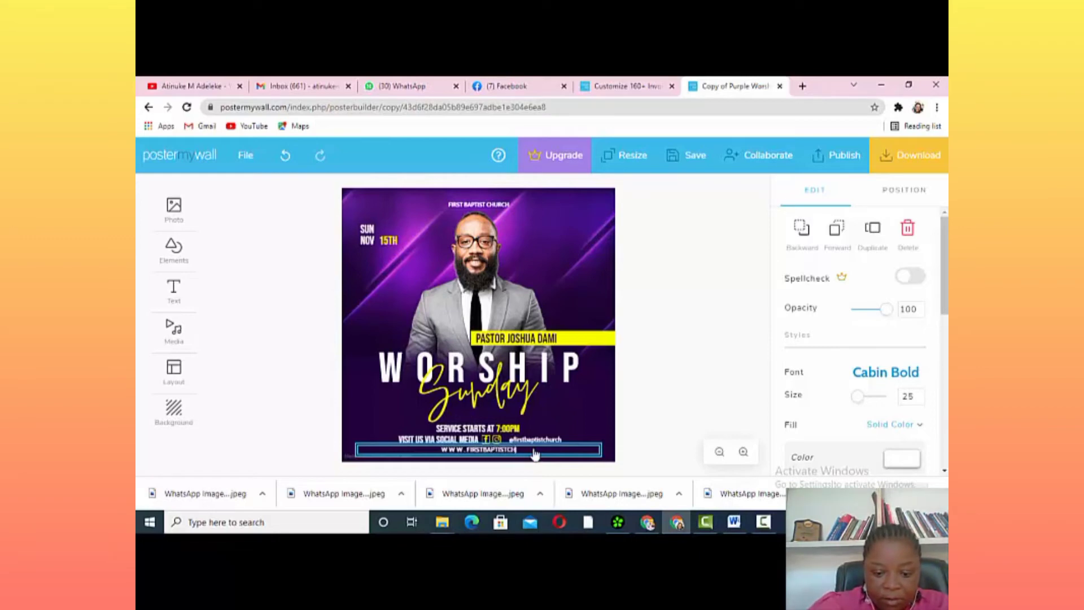
text(URCH)
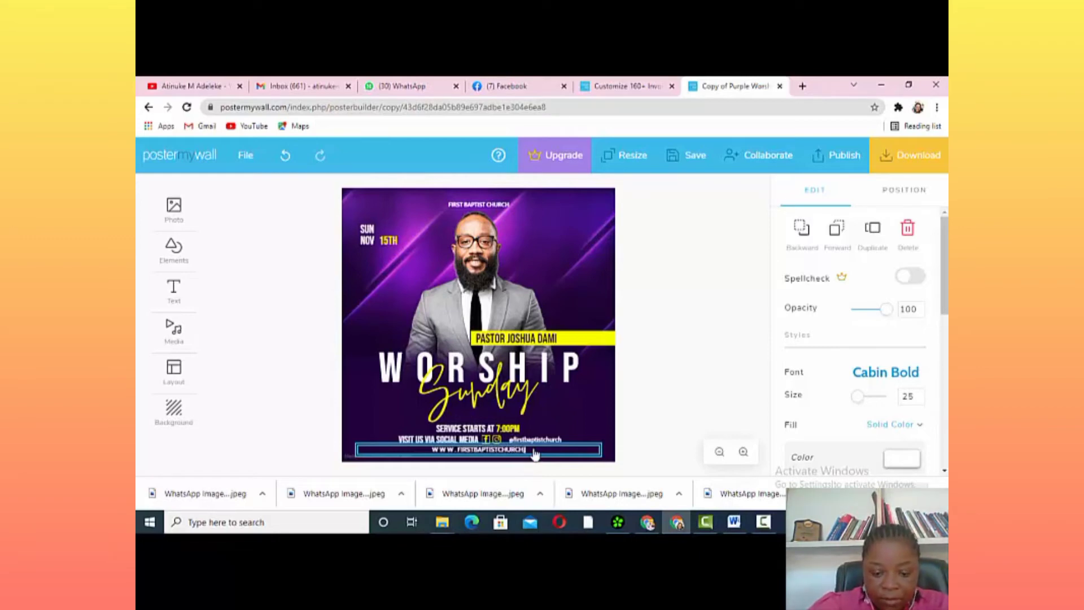
text(.COM)
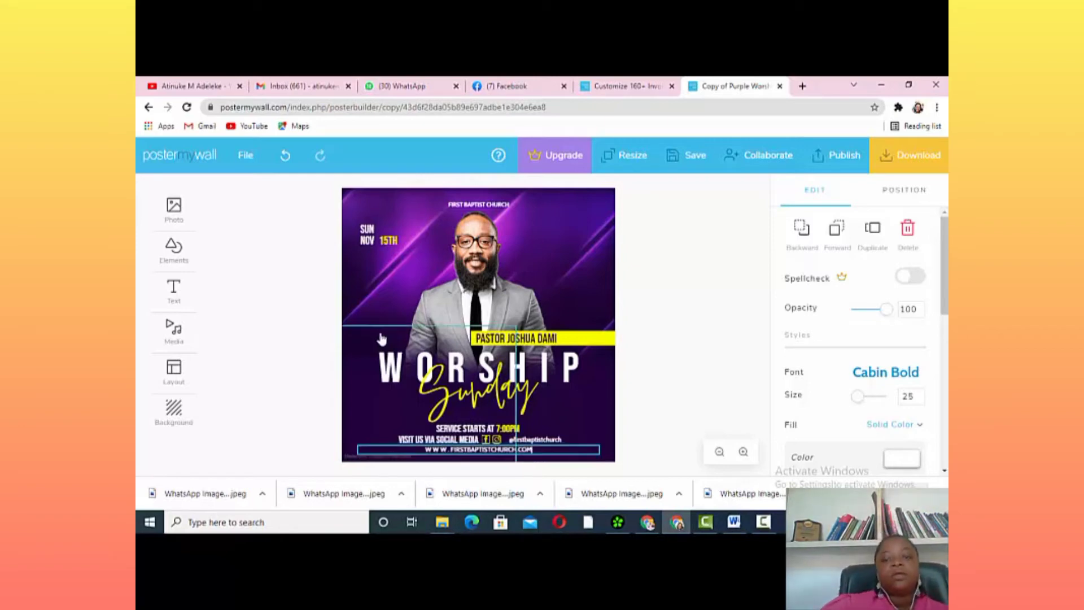
Swap the pastor's photo for the uploaded couple's photo from Downloads, left uncropped
click(471, 300)
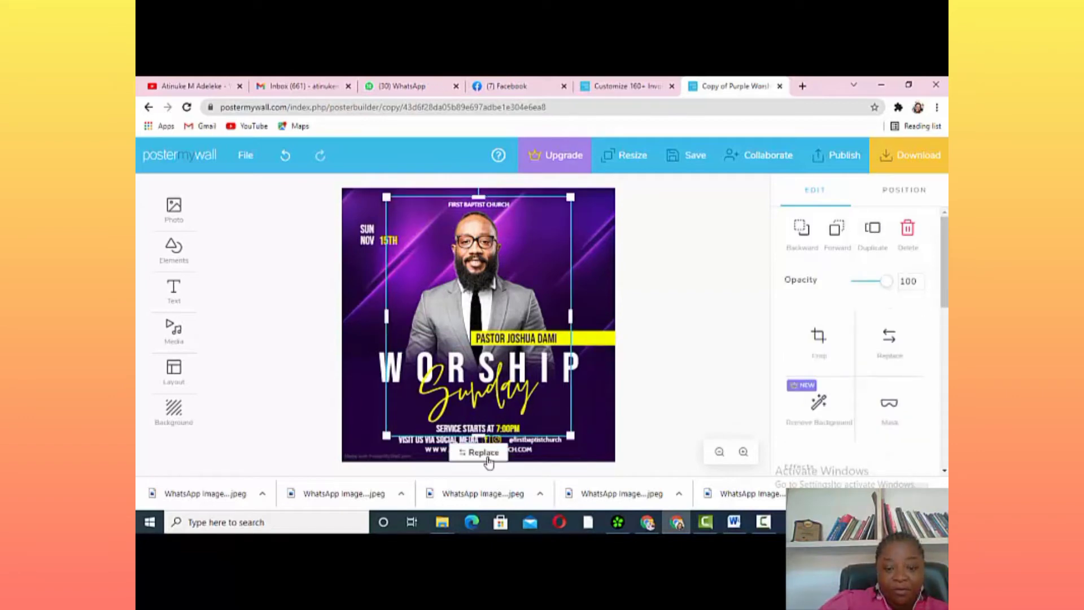
click(489, 453)
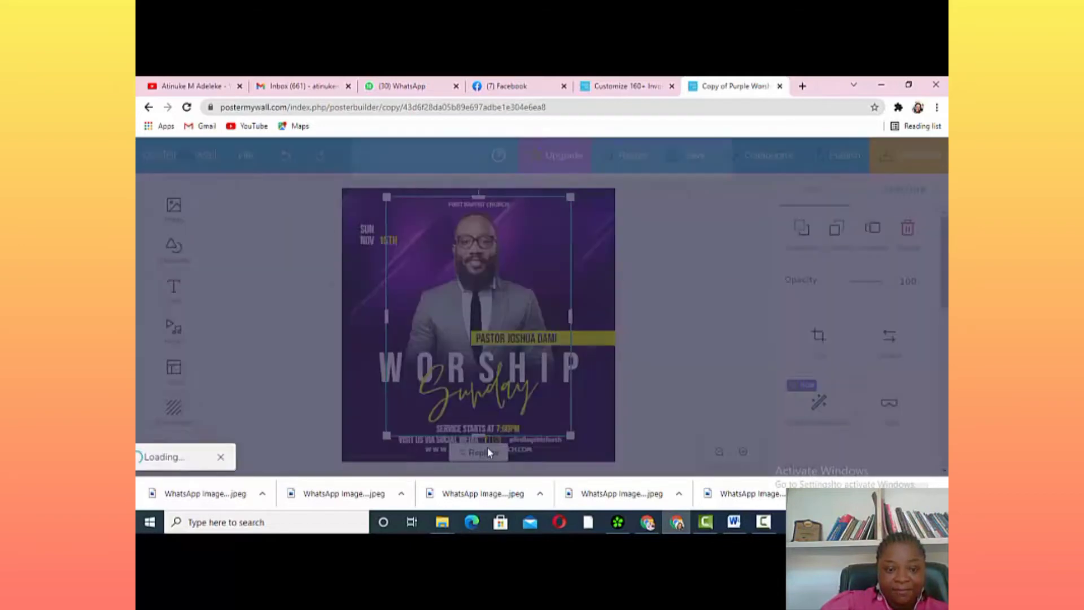
click(462, 285)
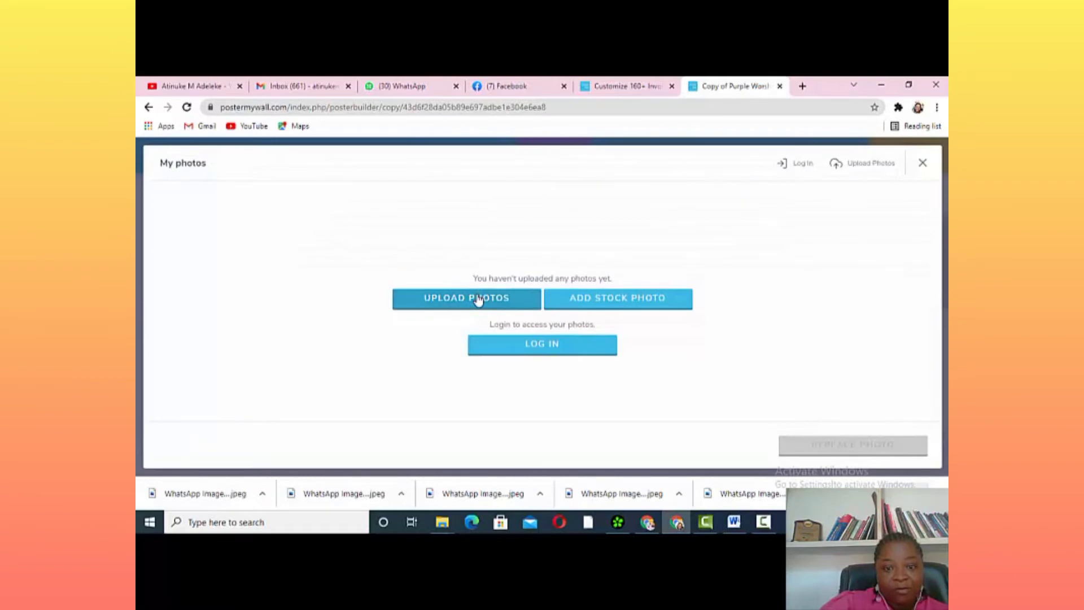
click(478, 299)
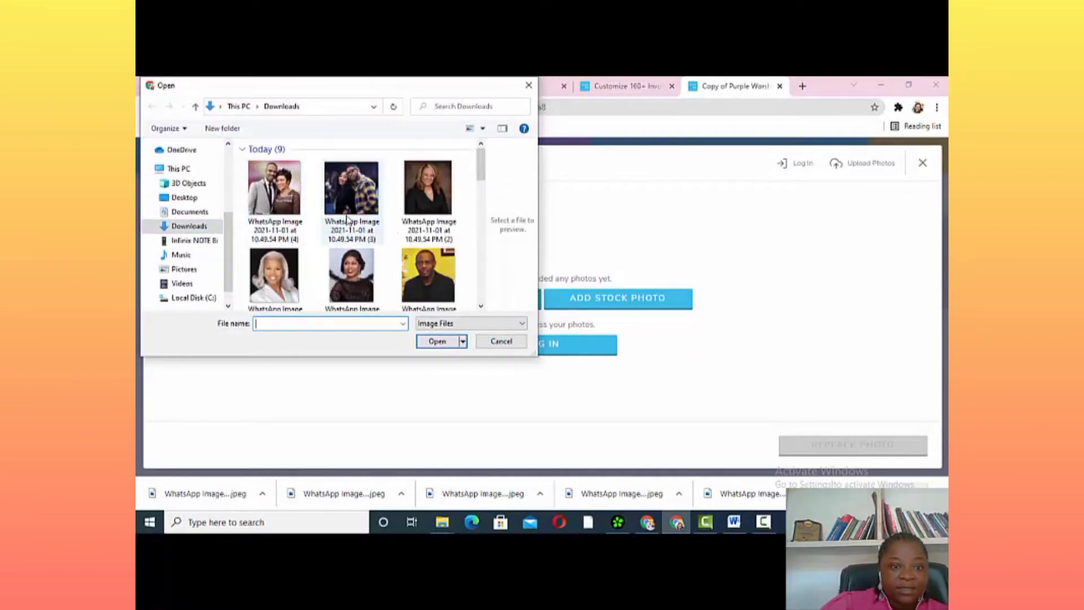
click(295, 199)
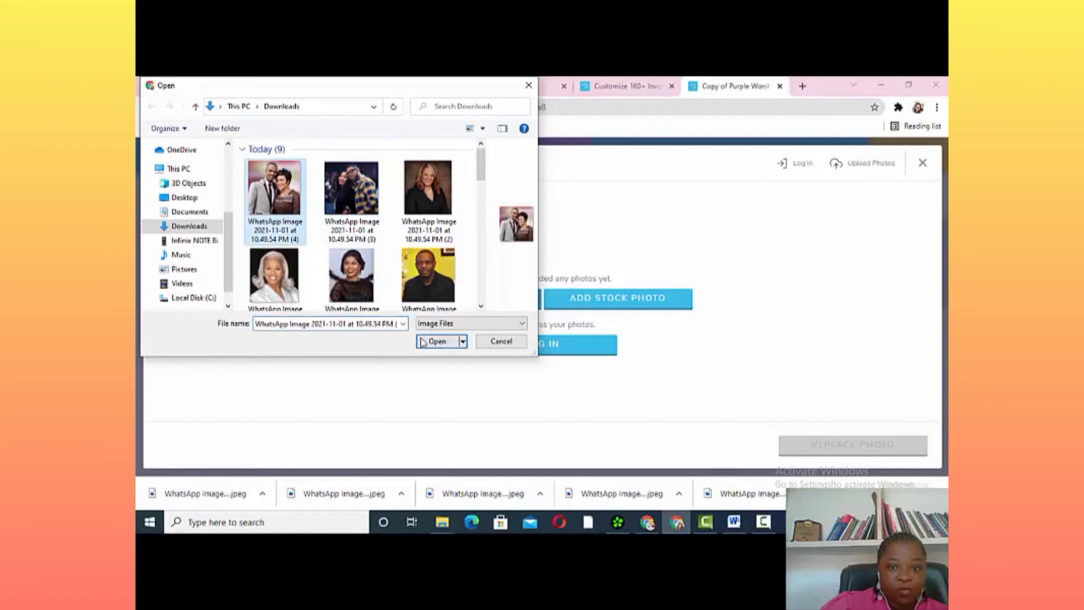
click(433, 341)
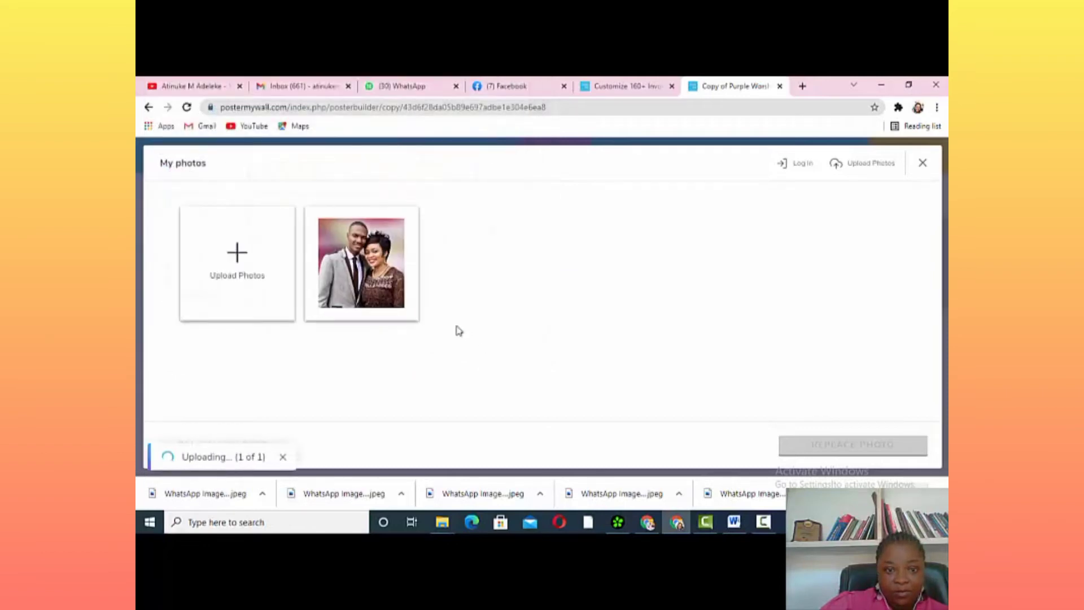
click(366, 276)
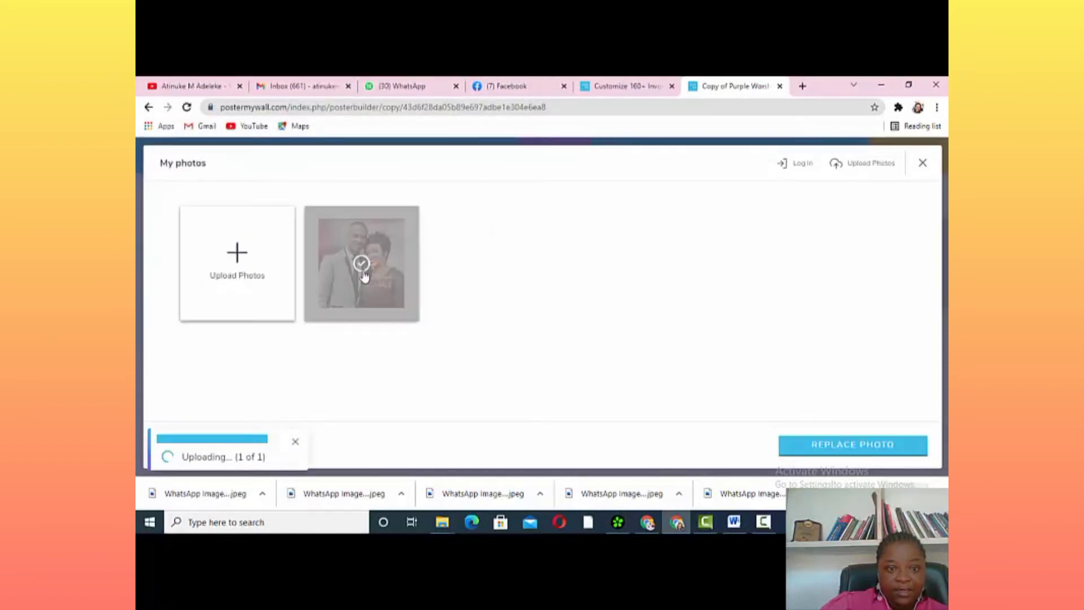
click(852, 445)
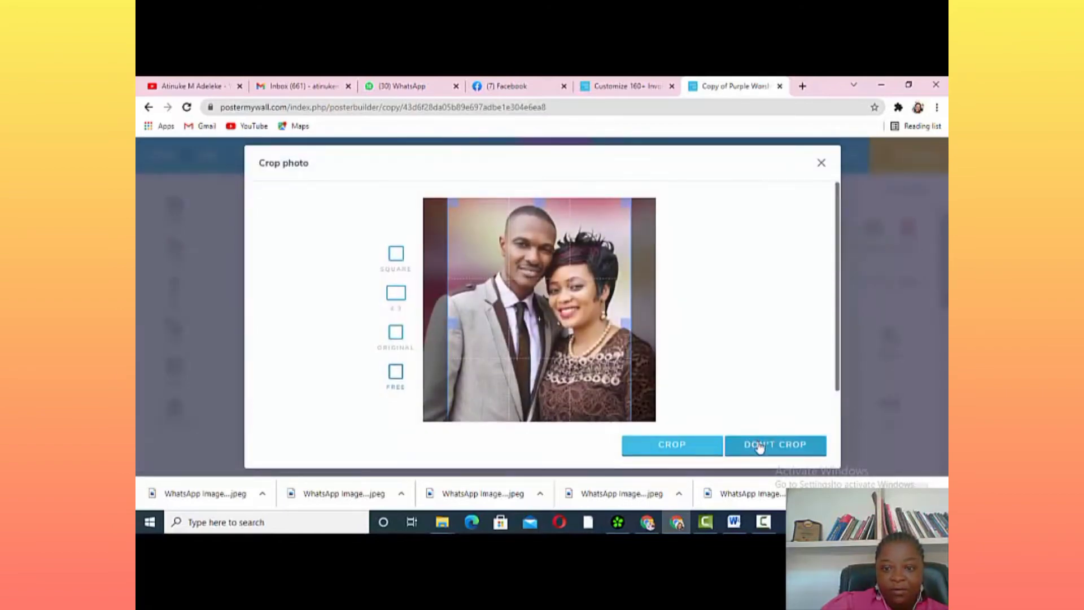
click(760, 445)
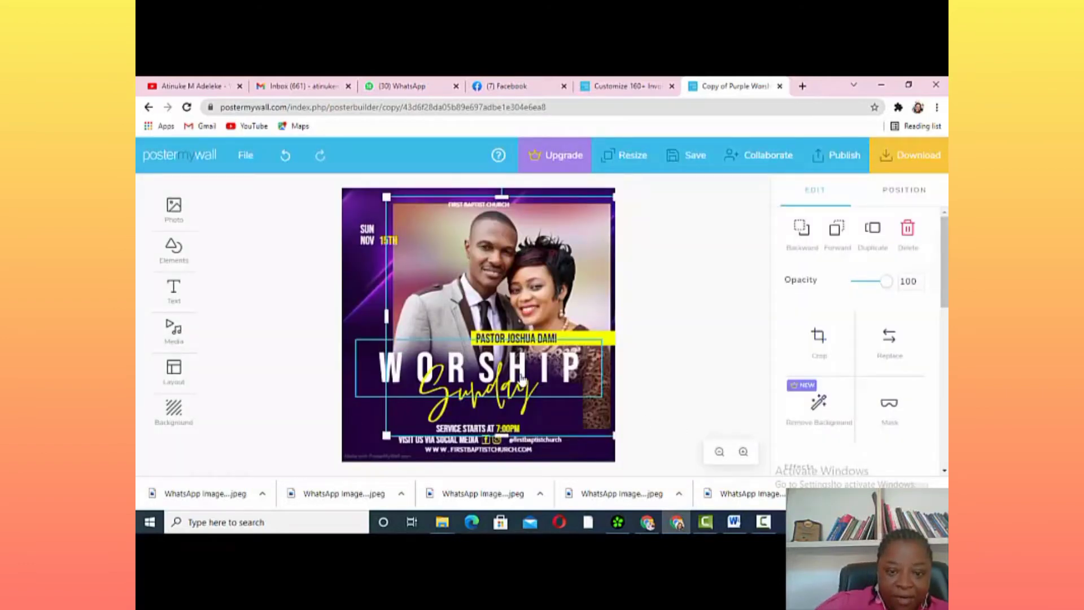
Insert '& MRS' into the pastor's name caption so it names the couple
click(517, 337)
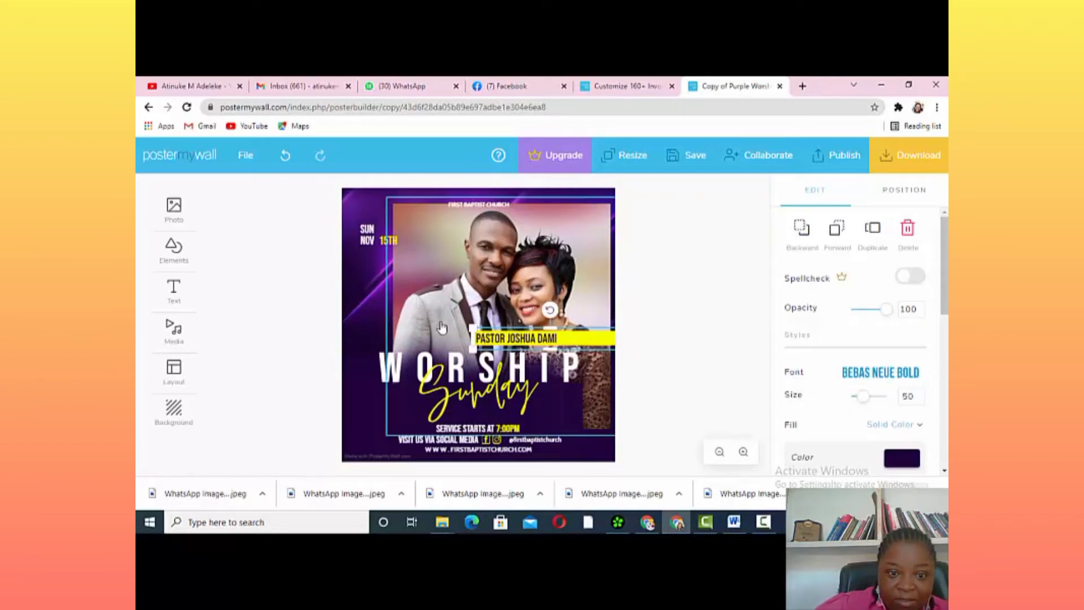
click(509, 339)
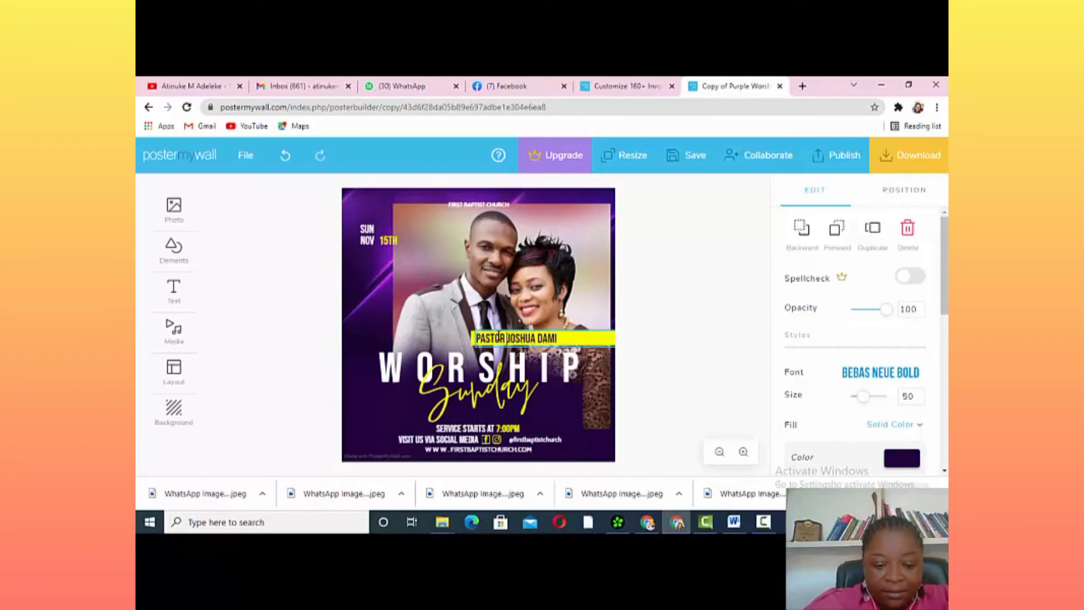
text(& MRS JO)
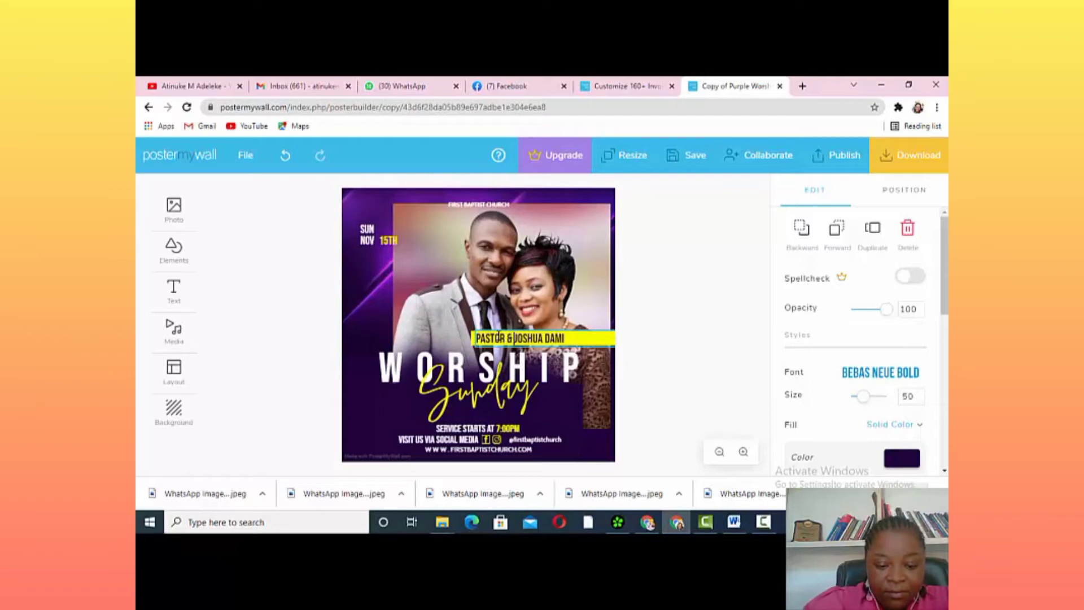
text(SHUA)
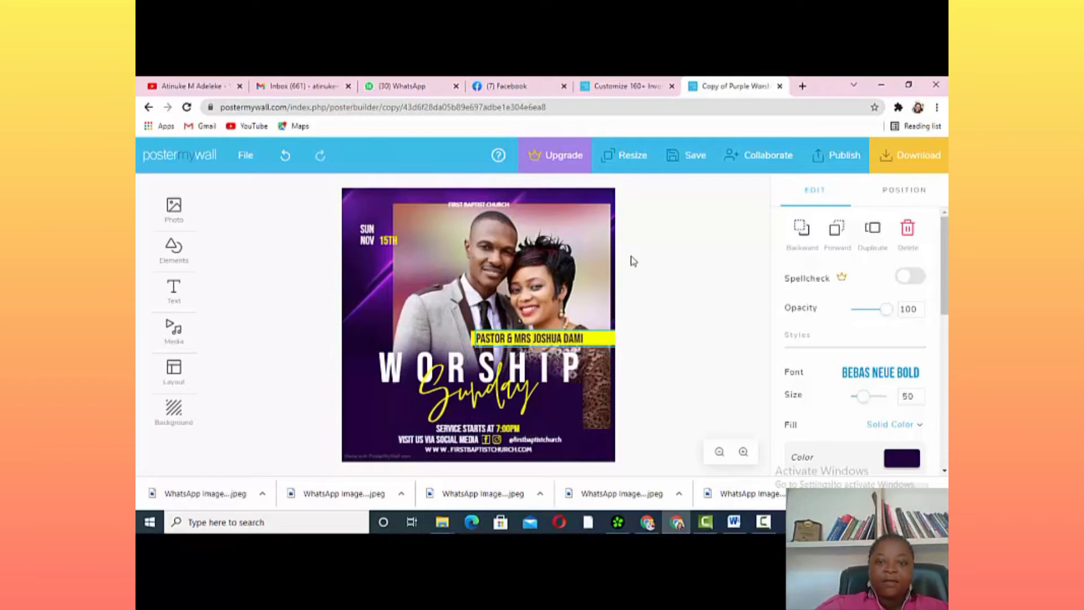
click(652, 261)
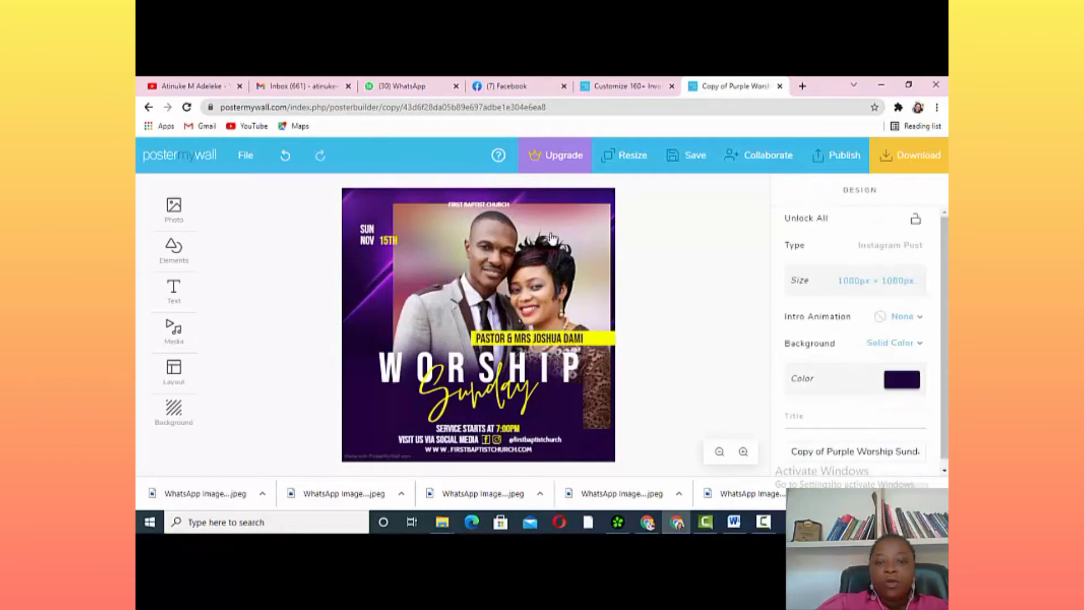
Nudge the FIRST BAPTIST CHURCH heading up into place at the top
click(484, 204)
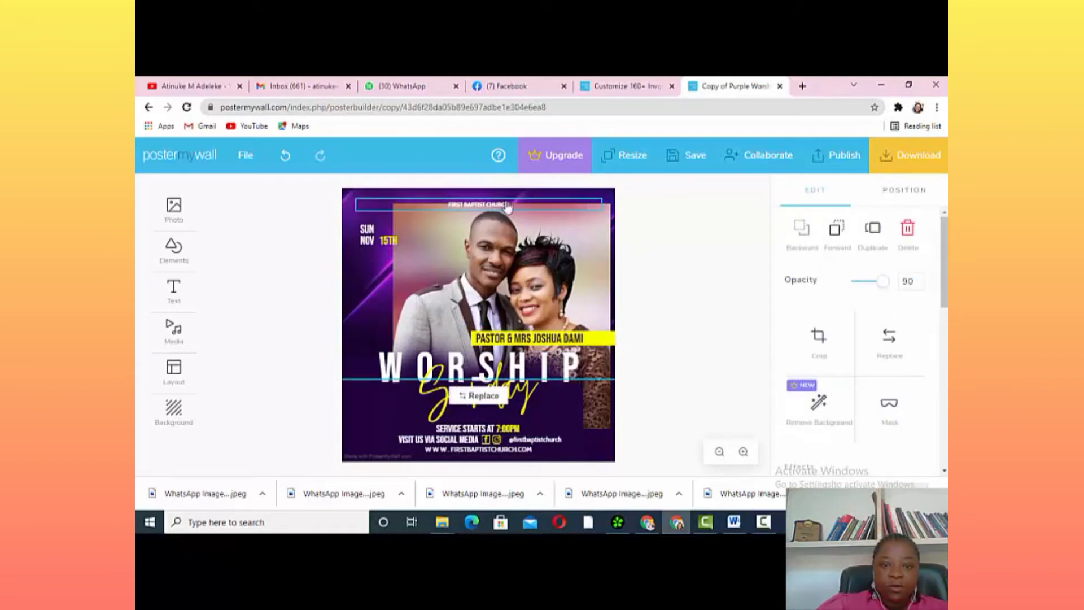
mouse_move(522, 204)
mouse_down()
mouse_move(508, 193)
mouse_move(514, 200)
mouse_up()
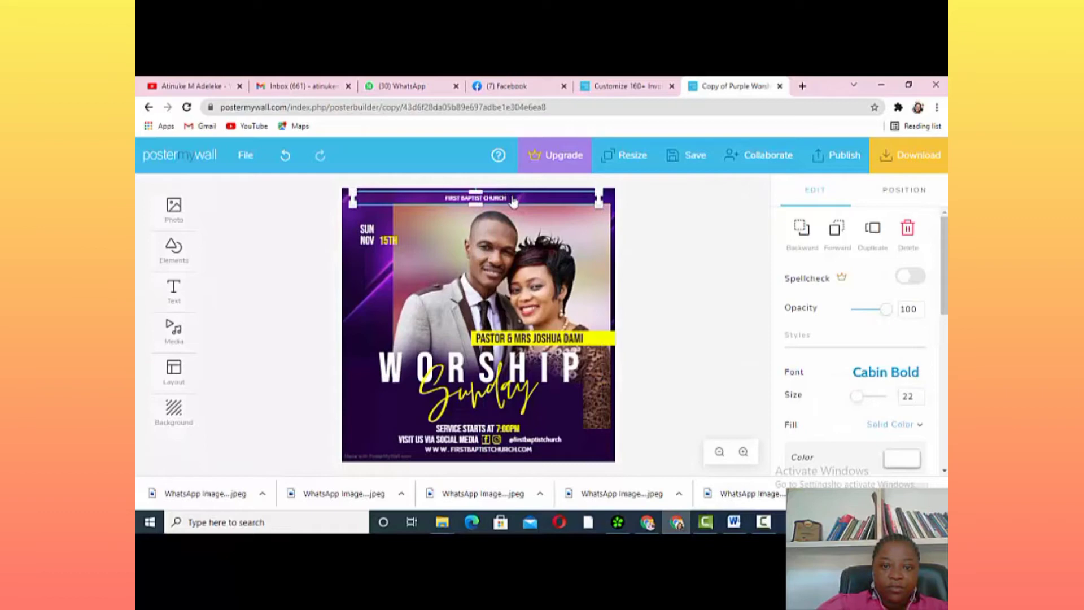
click(716, 269)
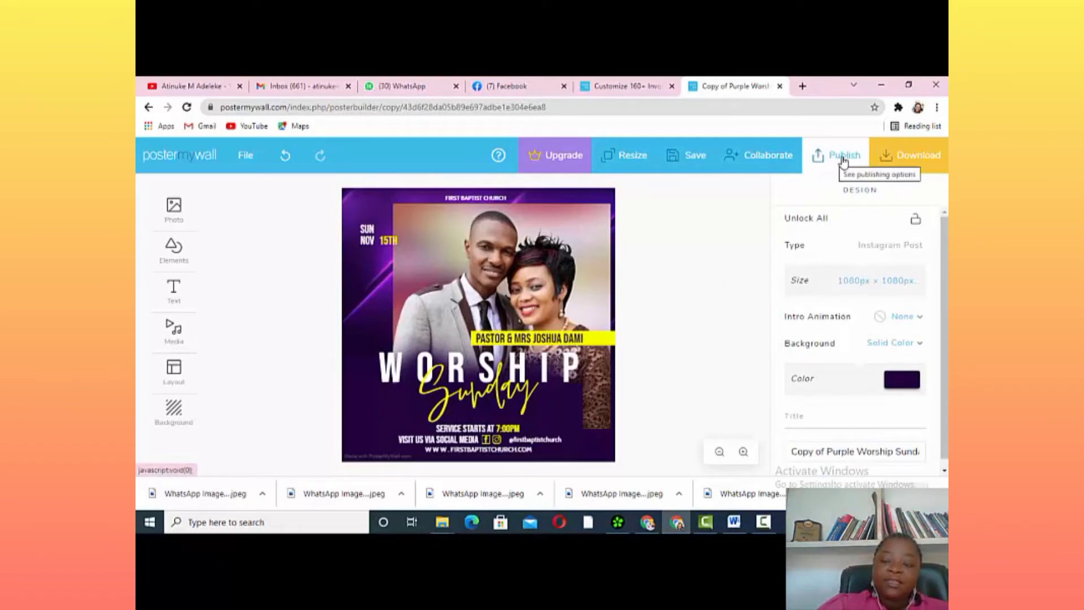
Download the flyer as a free basic JPG image
click(837, 163)
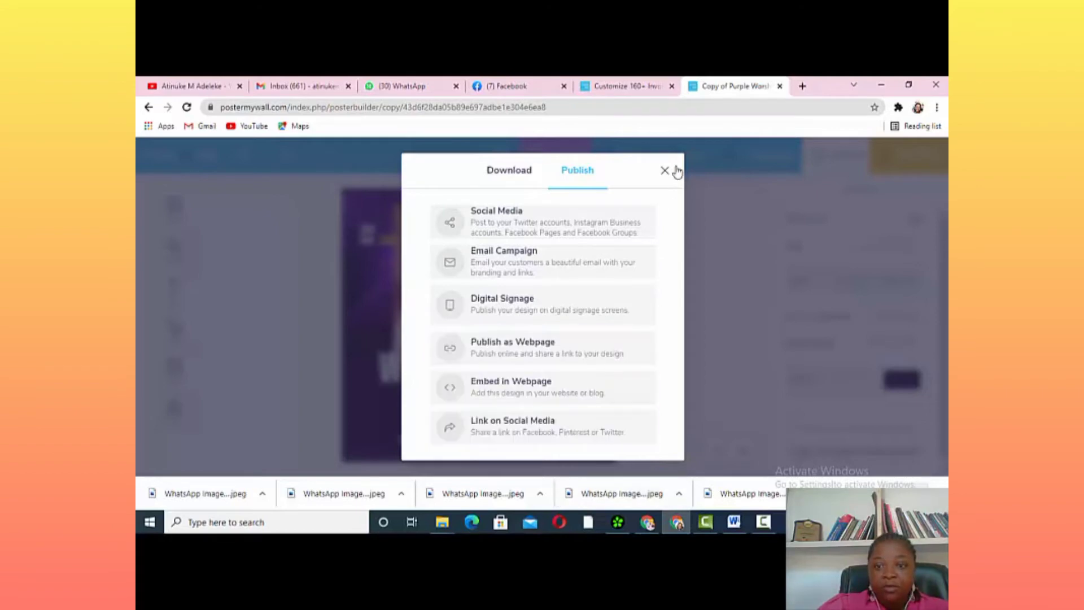
click(512, 172)
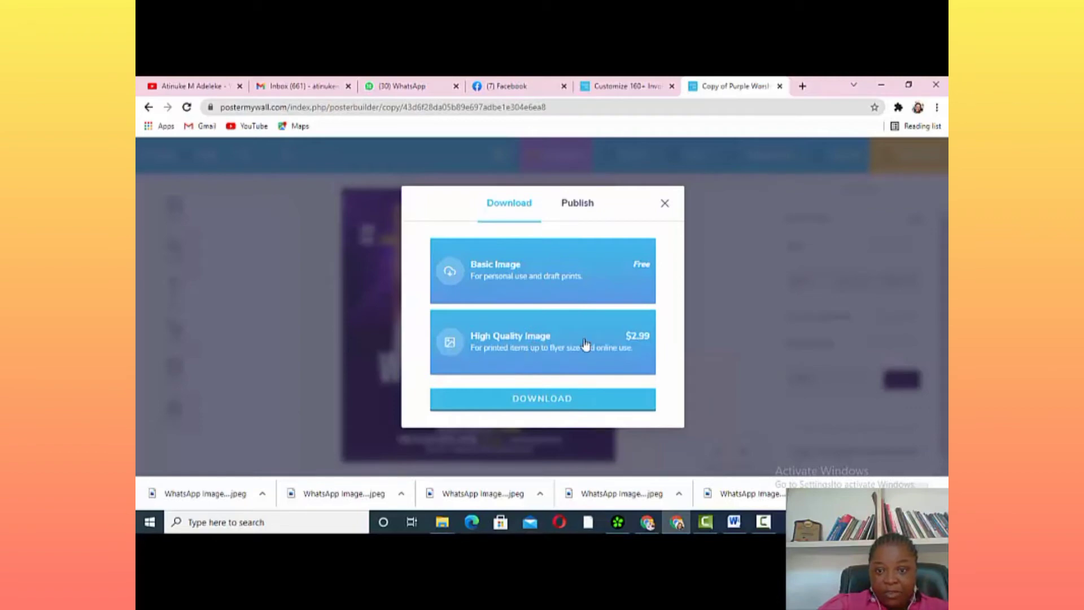
click(558, 401)
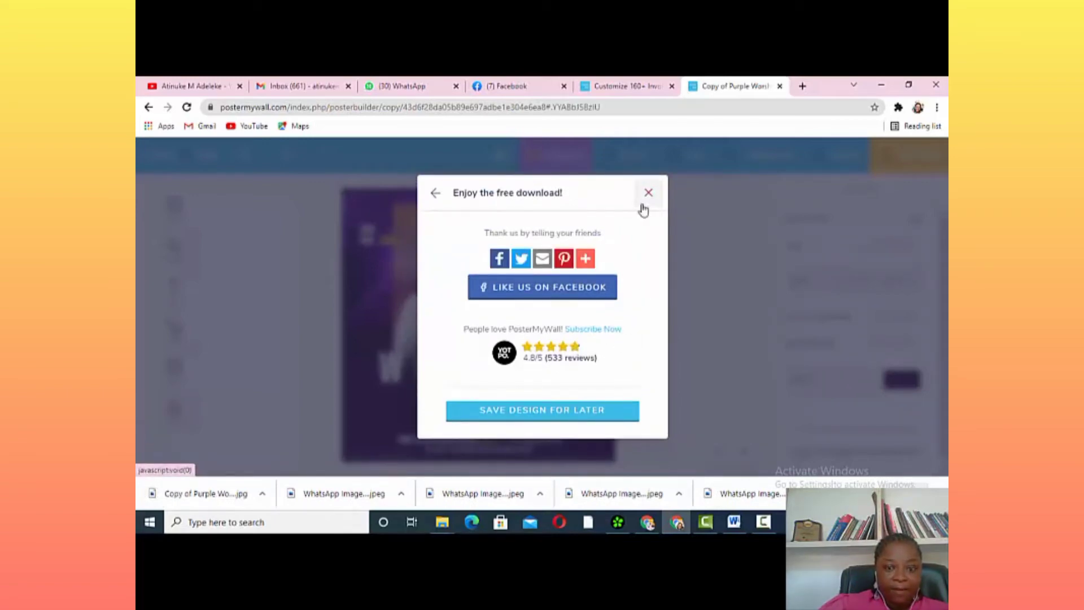
Close the download window and minimise Chrome to reveal the desktop
click(436, 197)
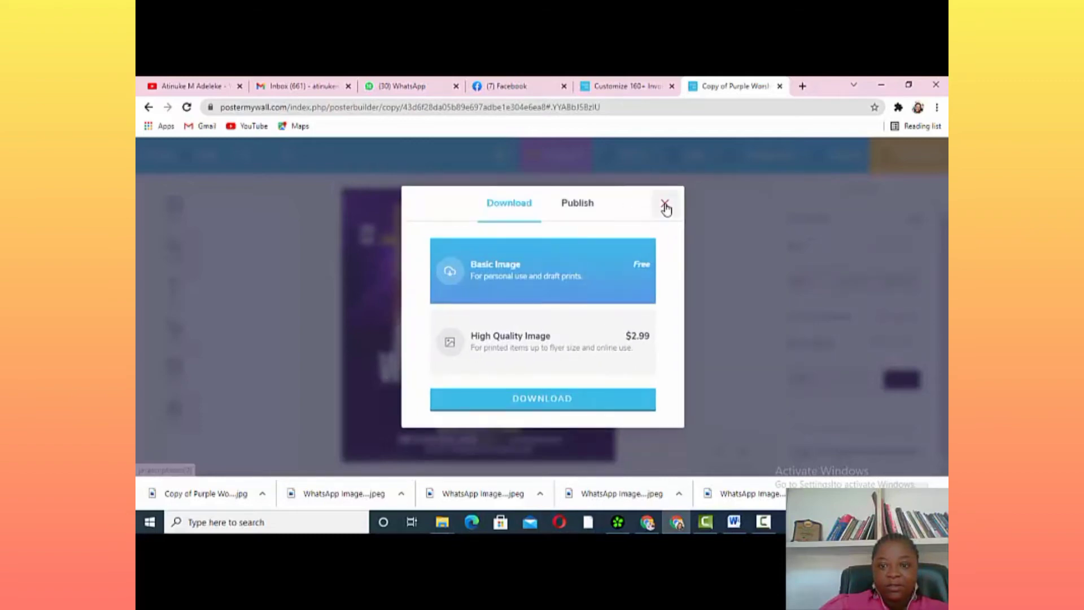
click(664, 203)
click(881, 85)
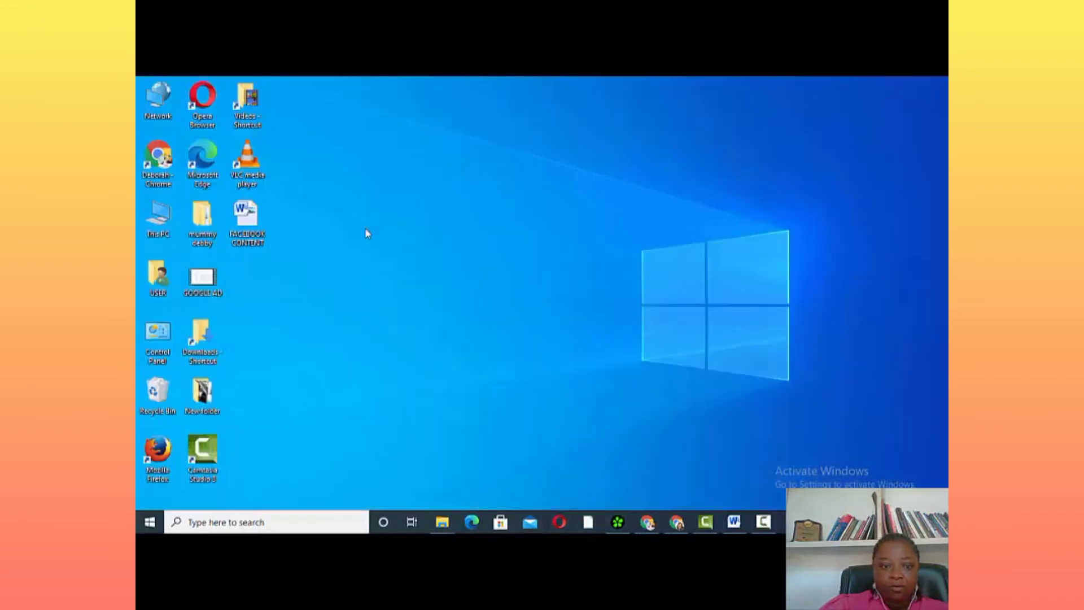
double_click(161, 232)
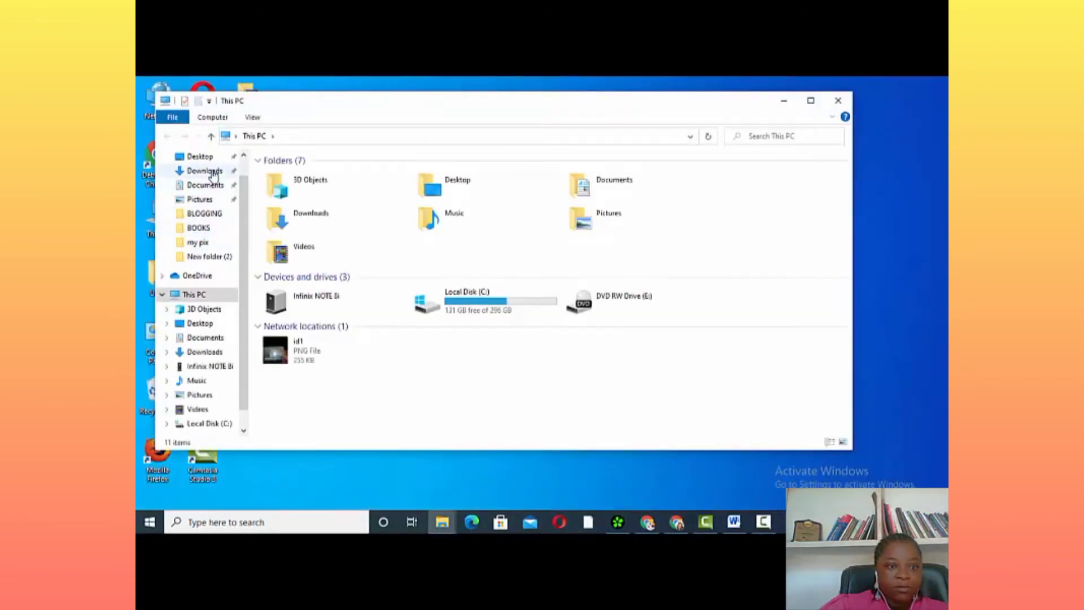
click(211, 172)
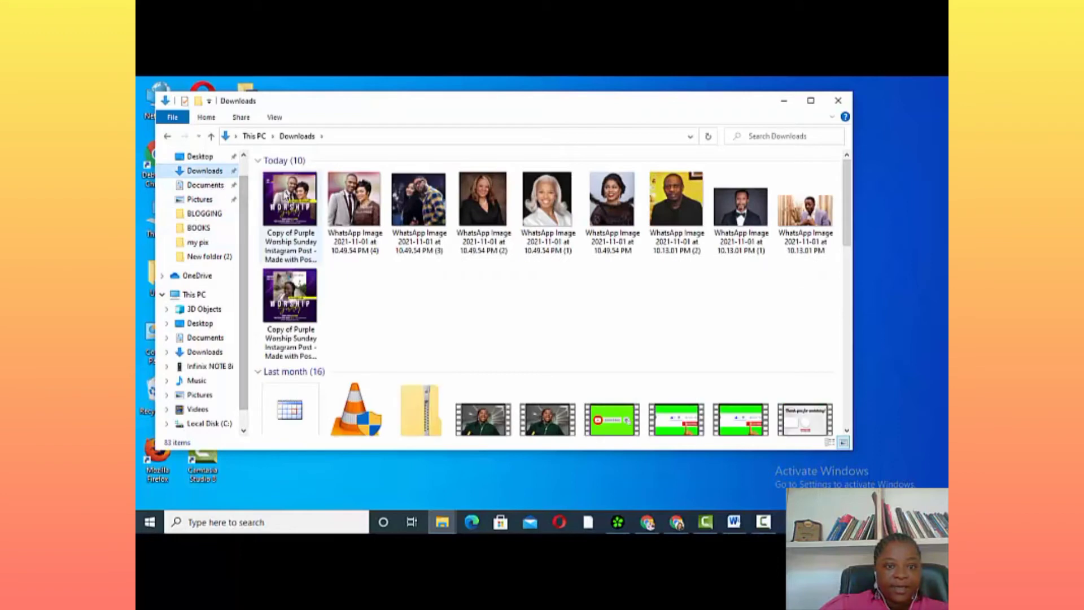
click(287, 197)
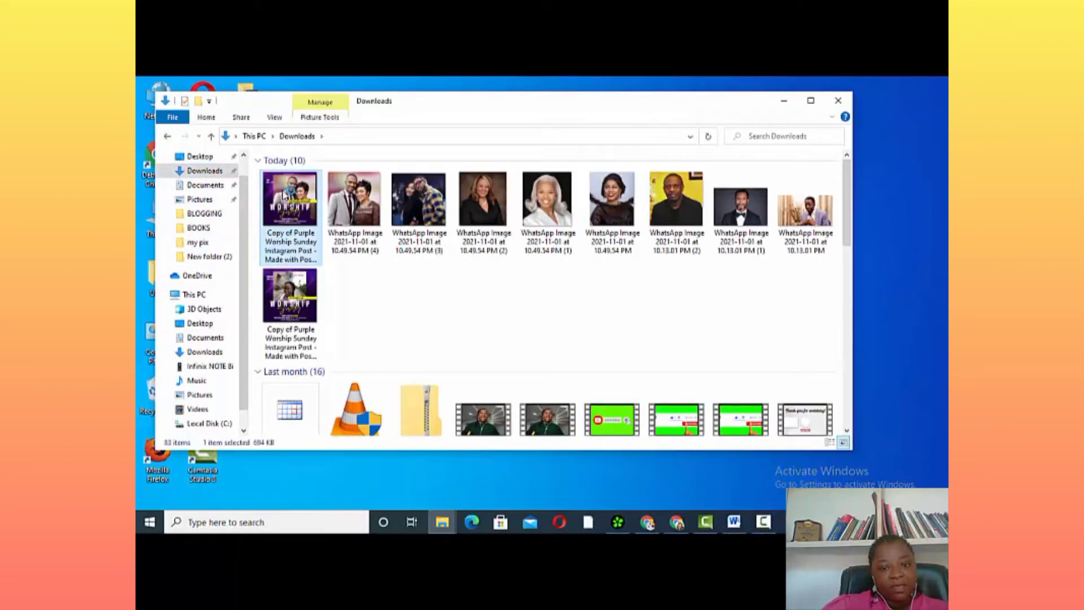
double_click(288, 198)
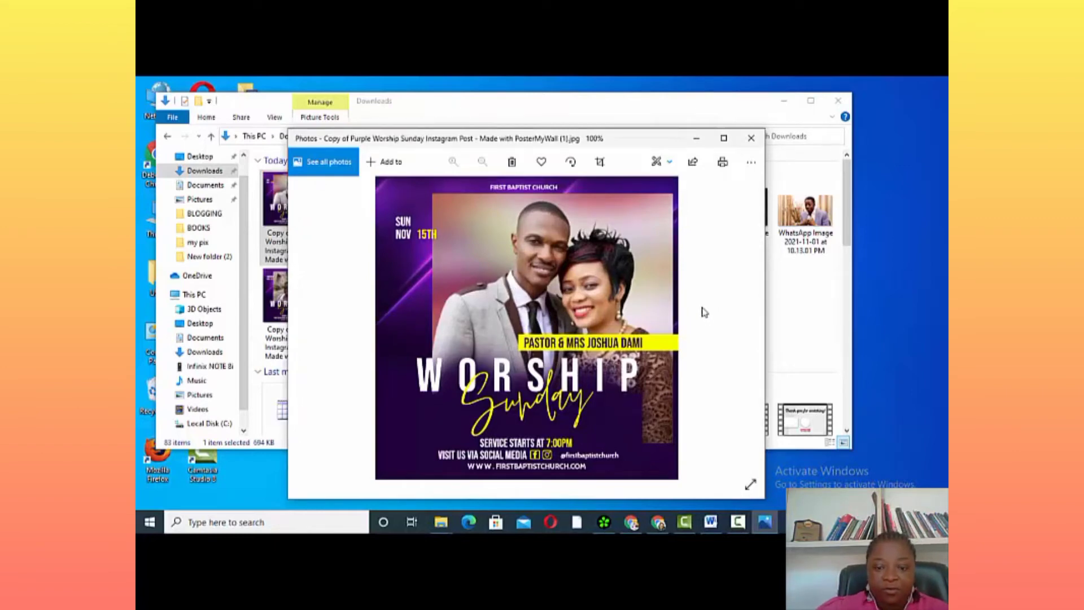
click(751, 137)
click(837, 101)
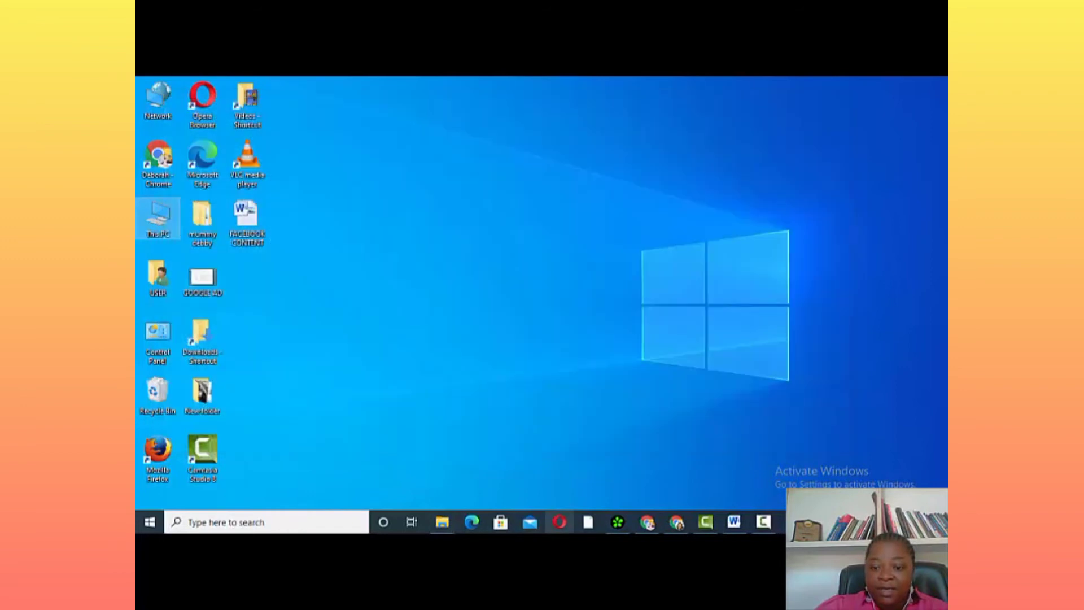
Restore Chrome, leave the flyer editor and go to the template gallery
click(677, 523)
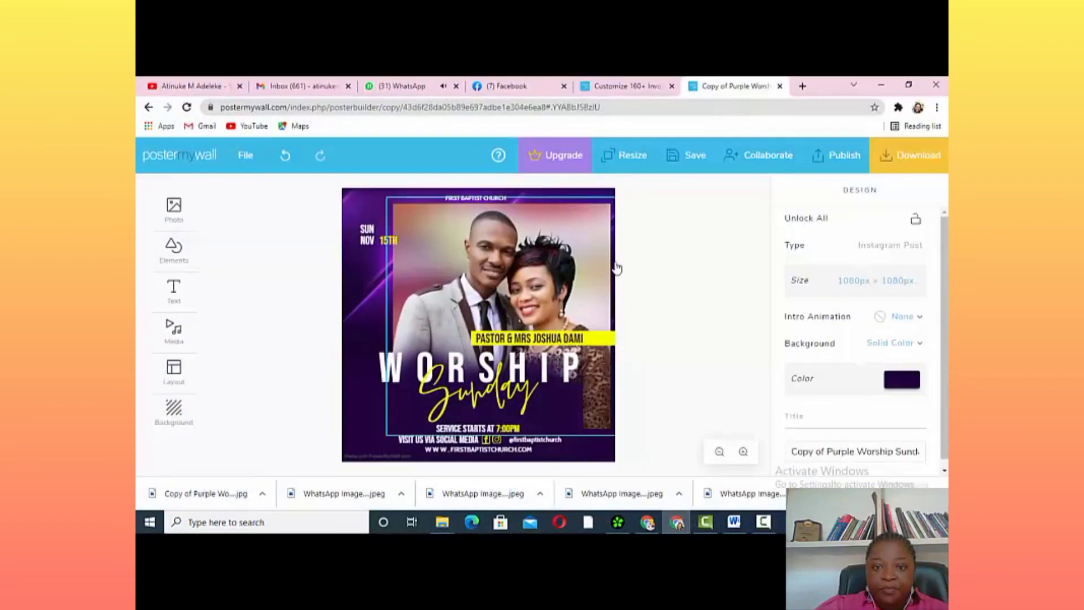
click(174, 157)
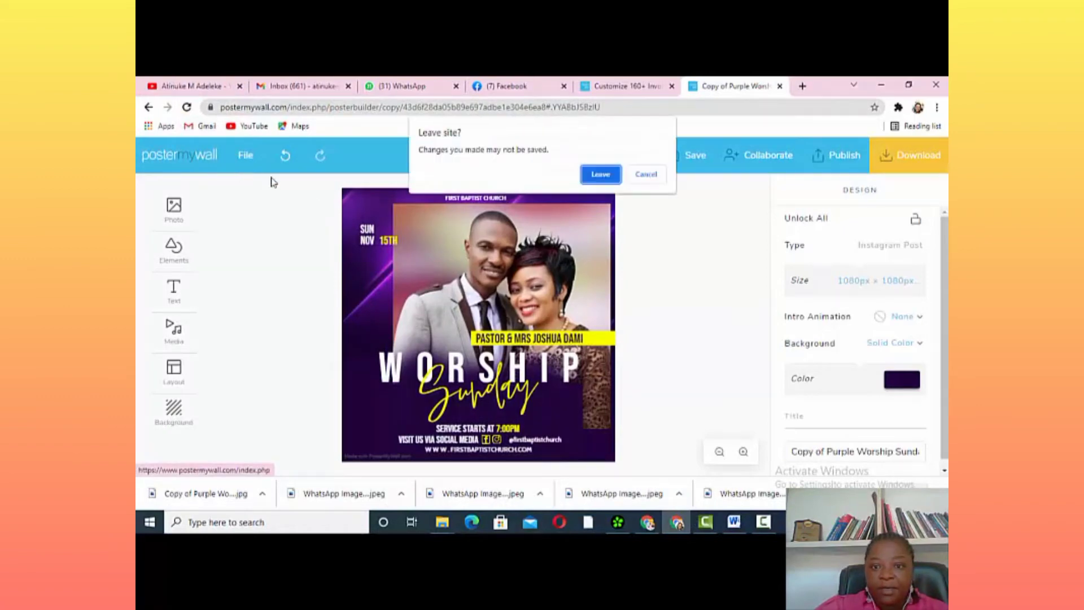
click(601, 175)
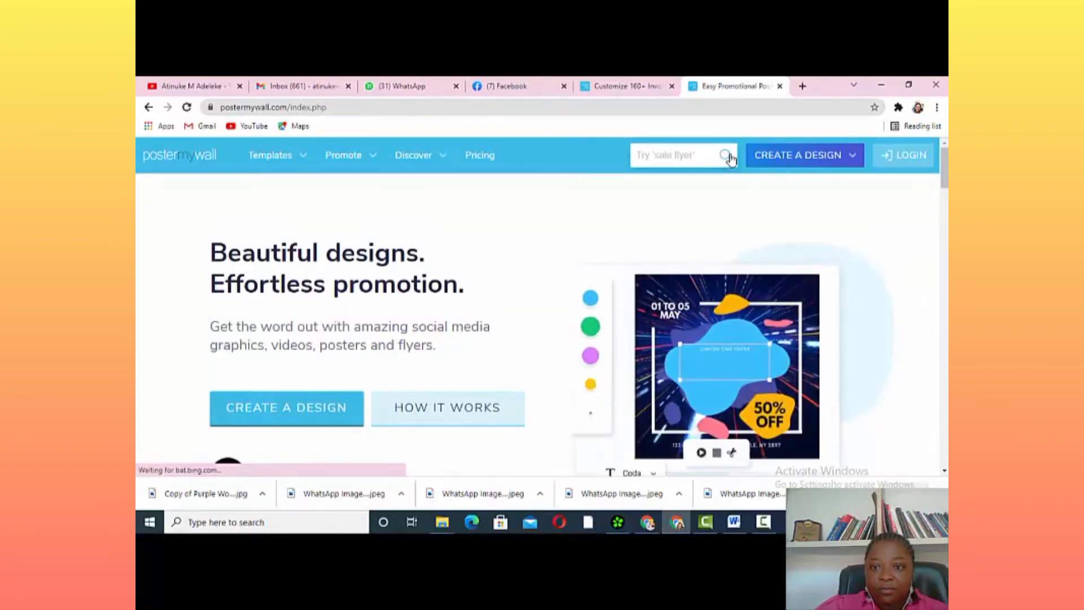
click(711, 155)
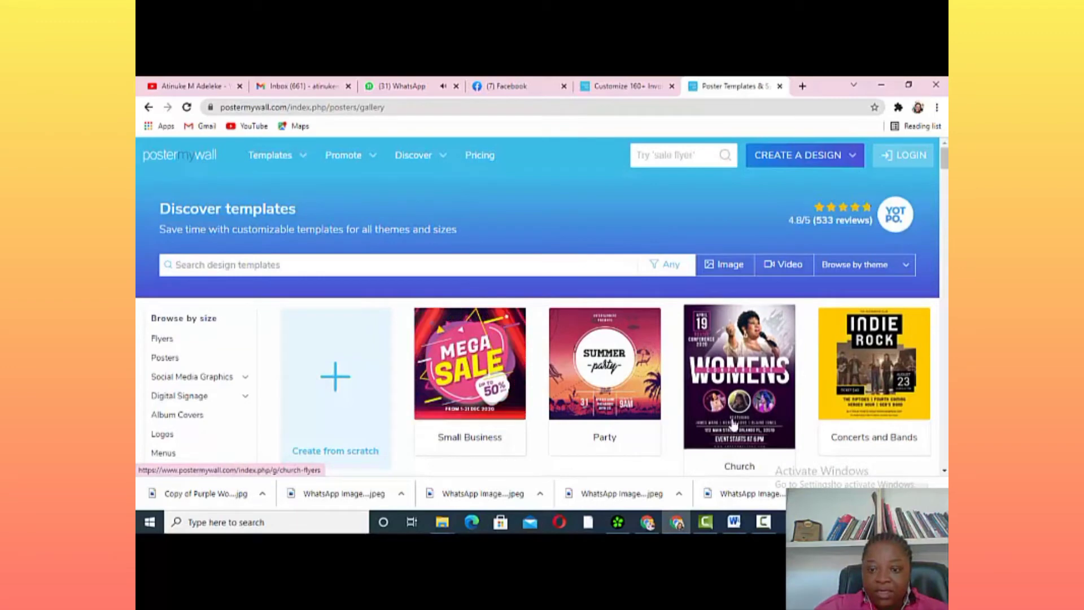
Browse Church and Conference templates, preview Facebook Live, then return to Church Flyer Templates
click(744, 370)
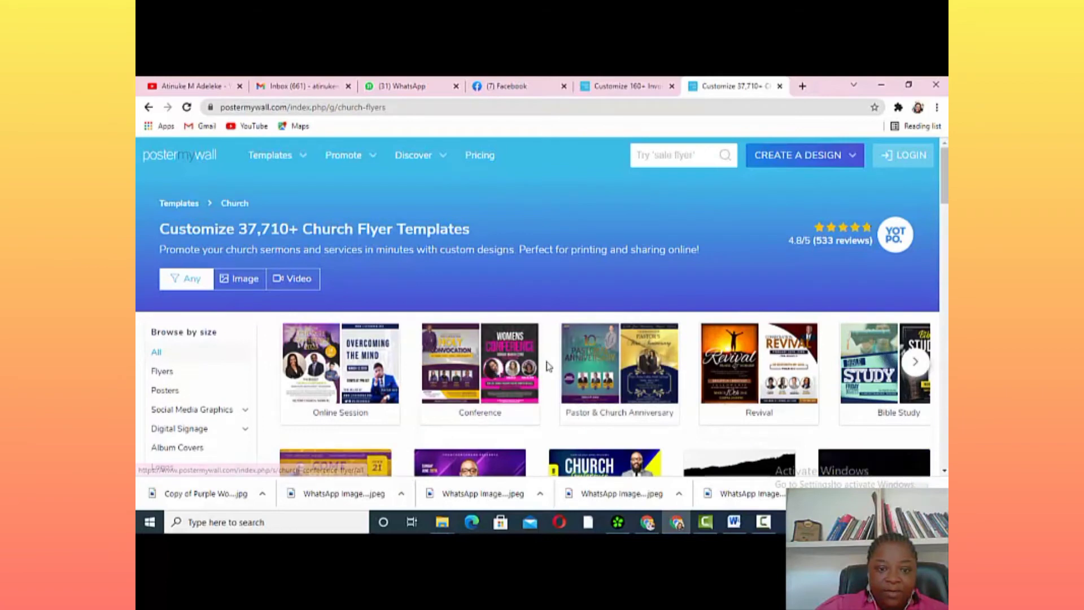
scroll(542, 339, down, 2)
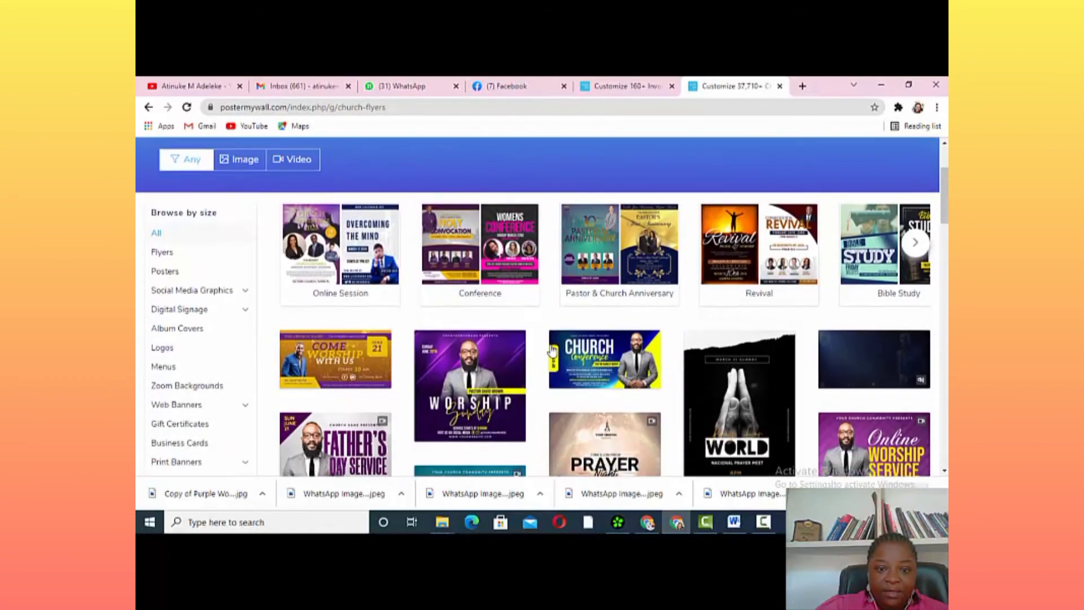
click(521, 249)
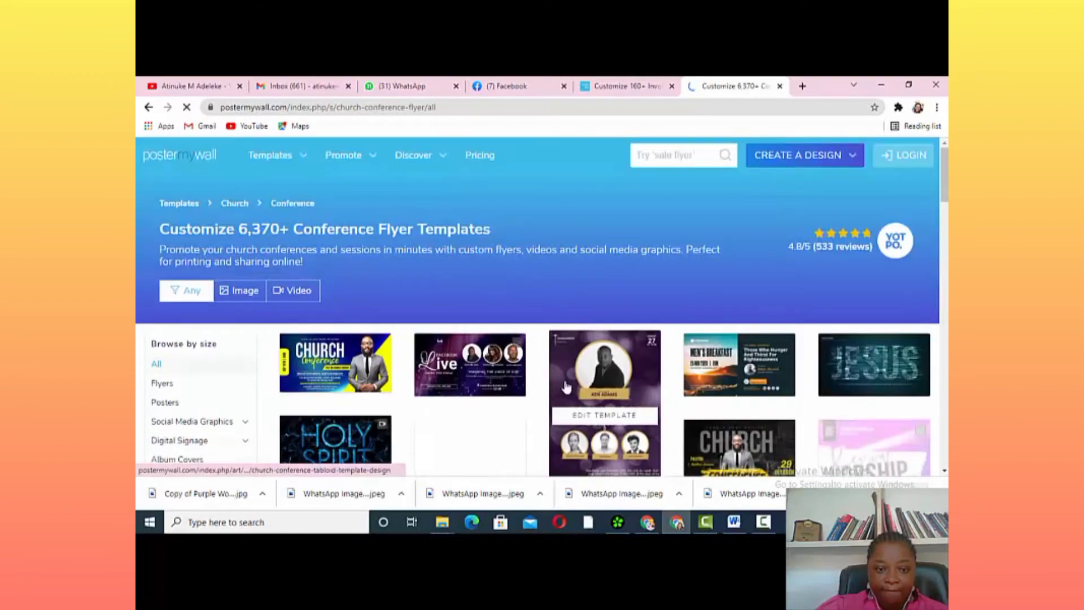
scroll(539, 377, down, 1)
scroll(539, 377, down, 3)
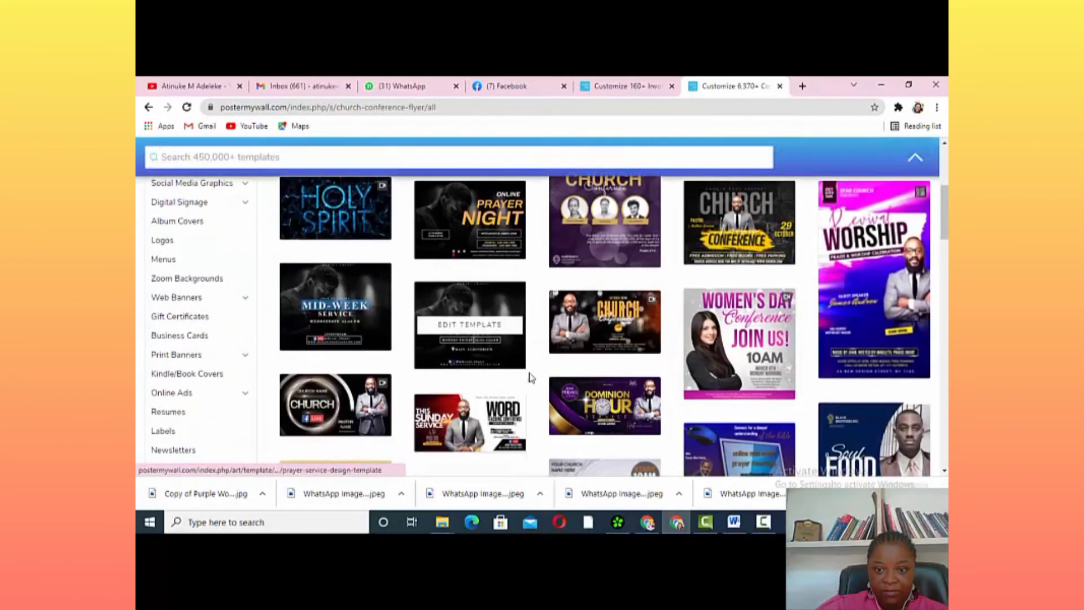
scroll(529, 377, up, 5)
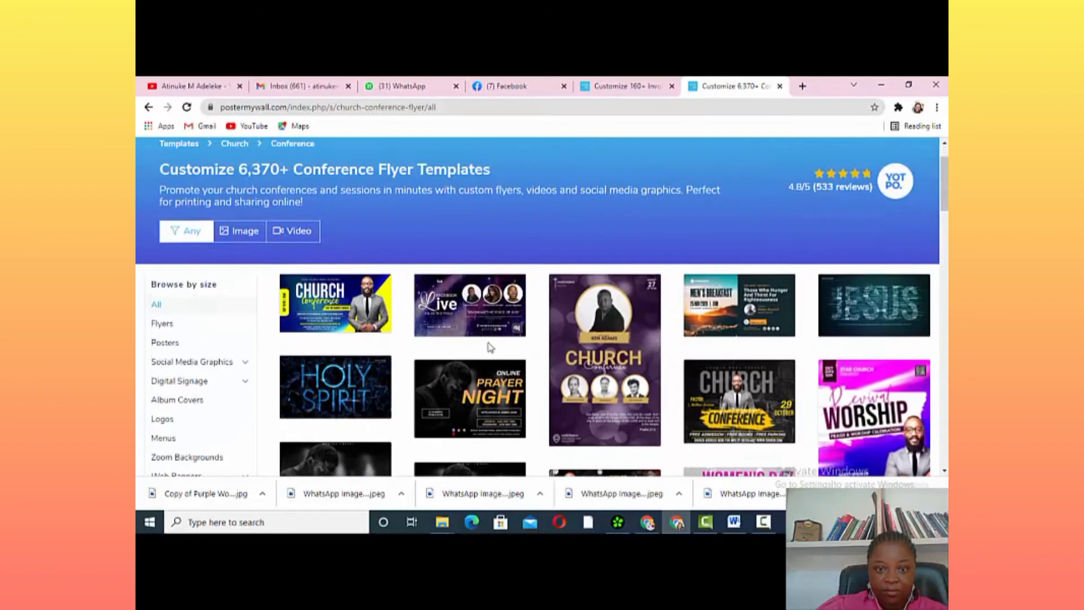
click(483, 307)
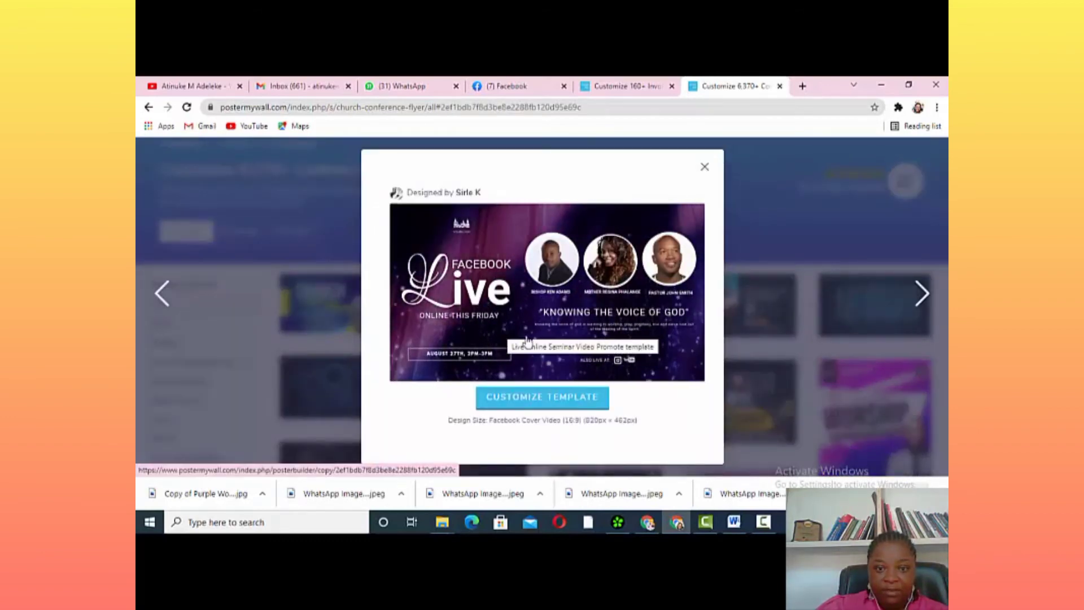
click(704, 168)
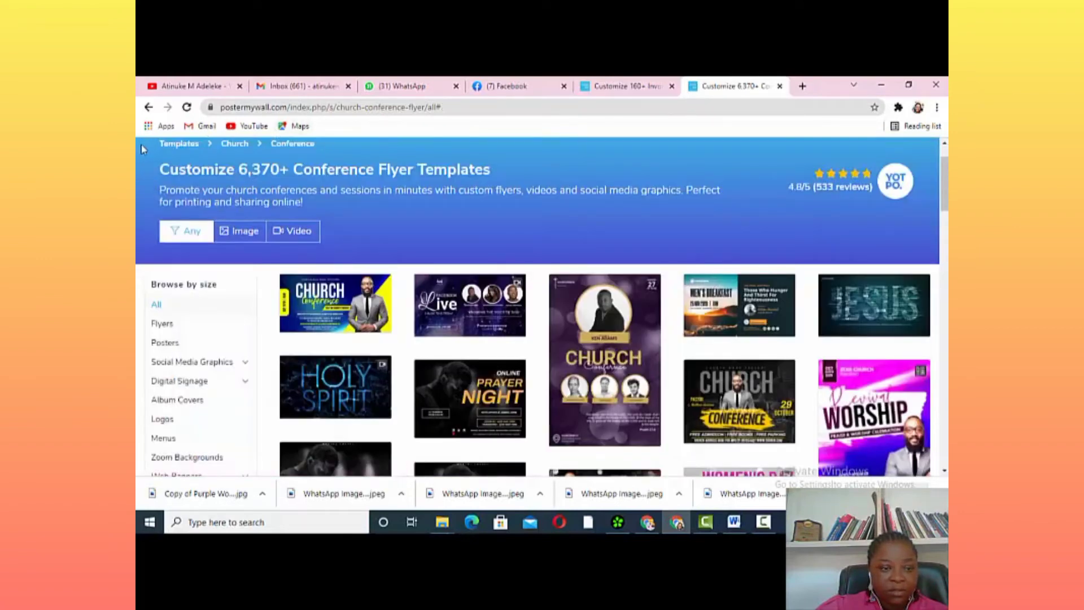
click(148, 107)
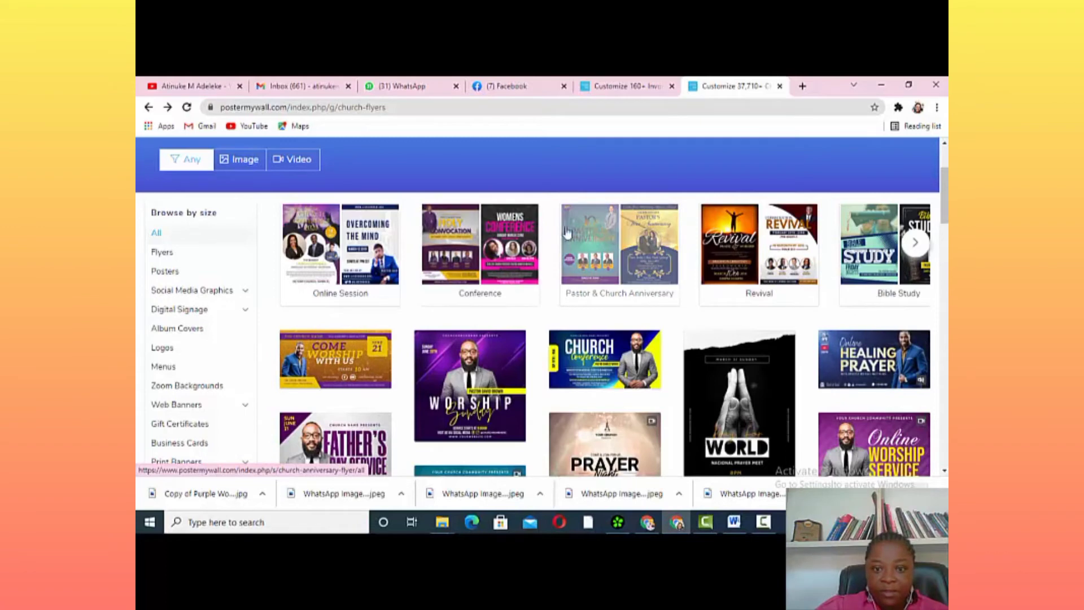
scroll(618, 231, up, 3)
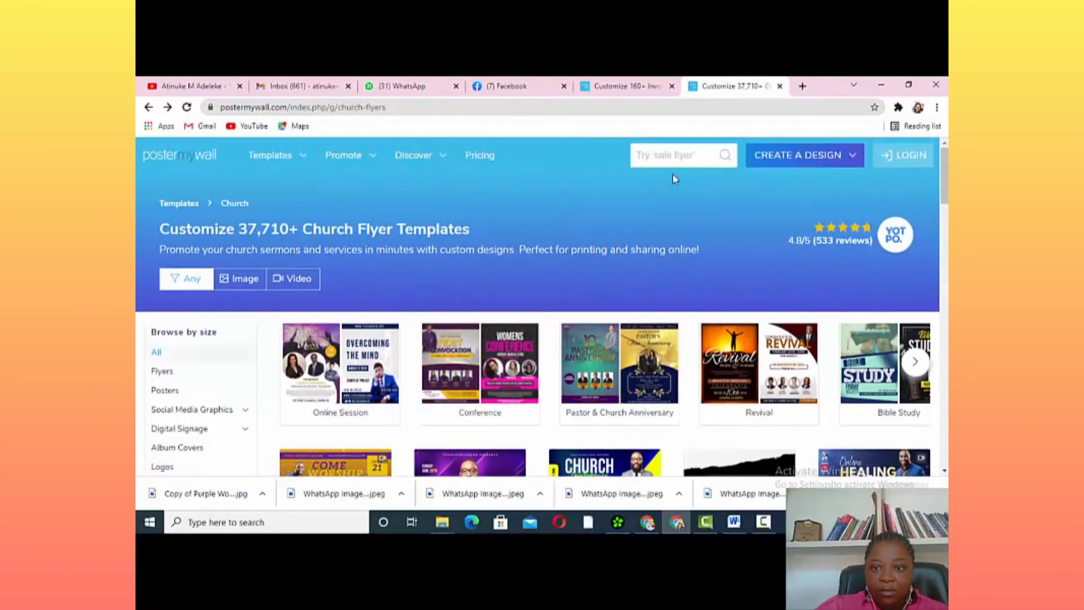
Search templates for 'cON' and open an editable copy of the purple Upcoming Events template
click(684, 155)
text(c)
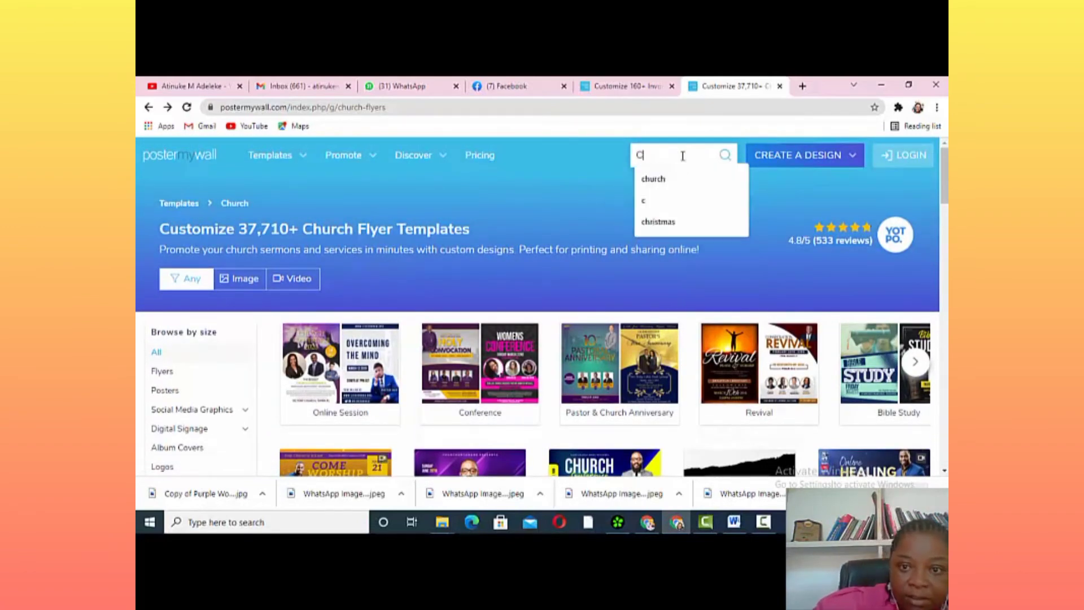
text(ON)
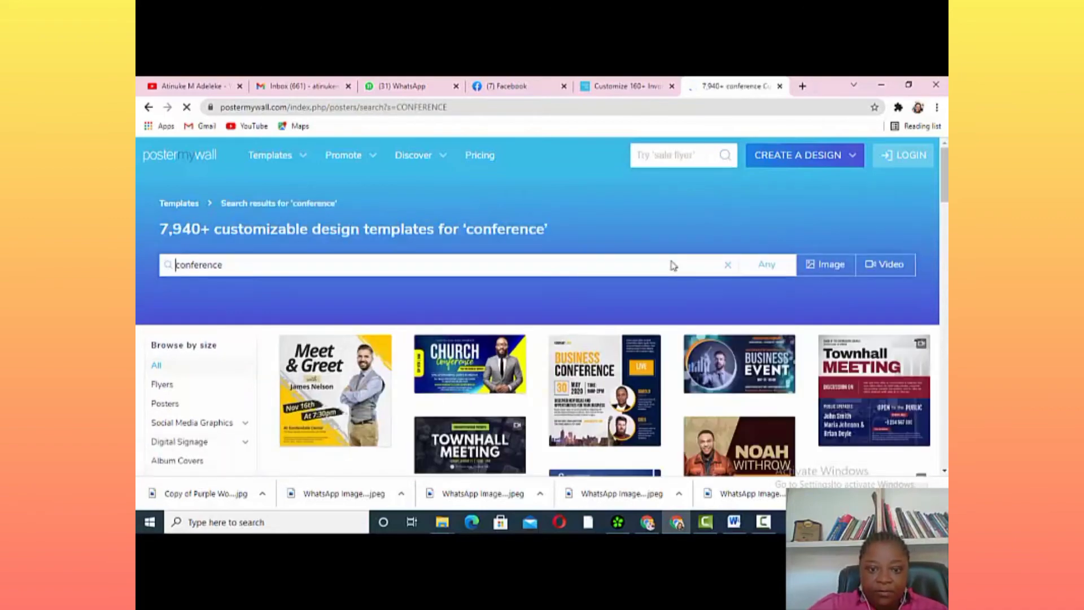
scroll(659, 339, down, 1)
scroll(658, 339, down, 7)
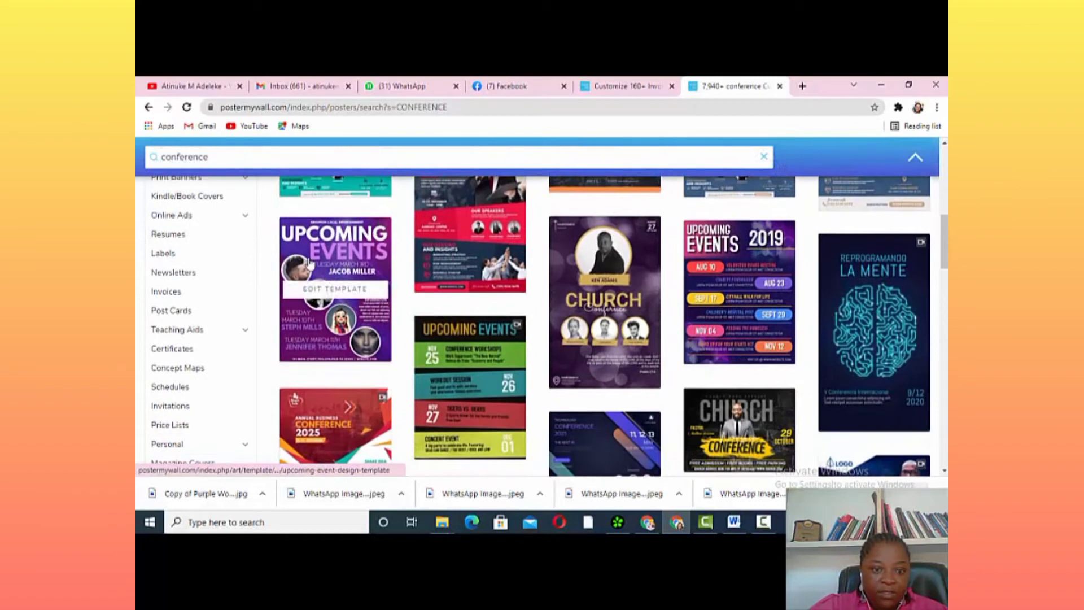
click(348, 297)
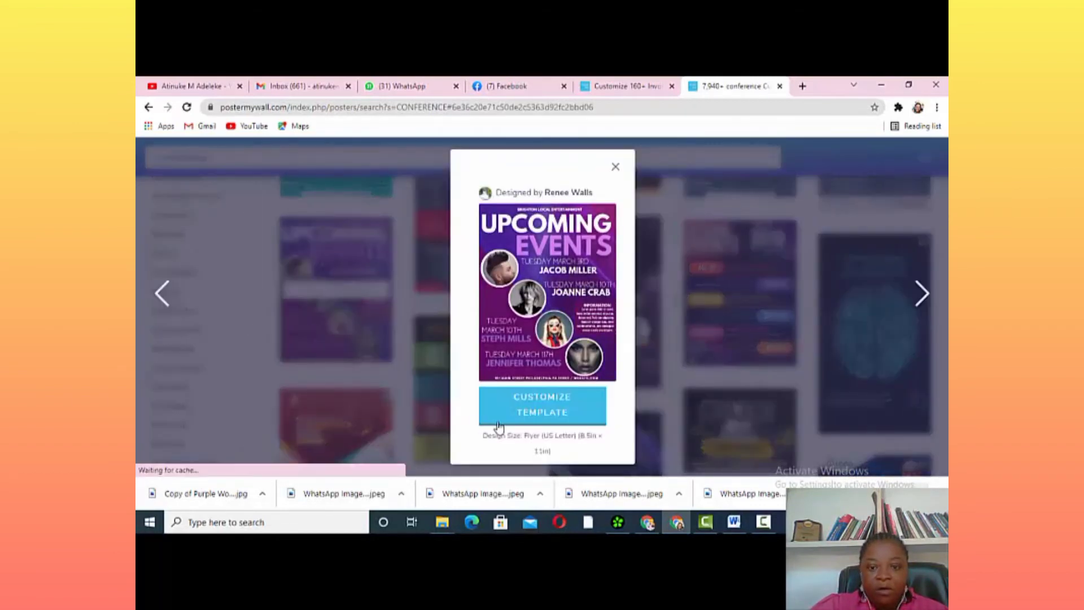
click(548, 399)
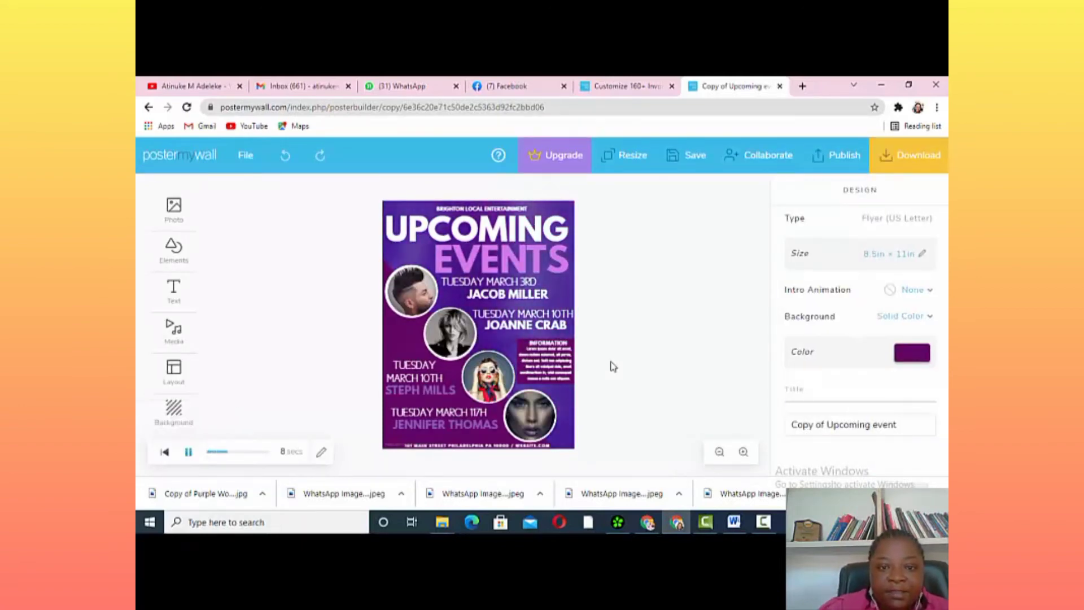
Edit the header to AMACONSULTS MEDIA and the first date line to TUESDAY SEPT 21ST
click(497, 212)
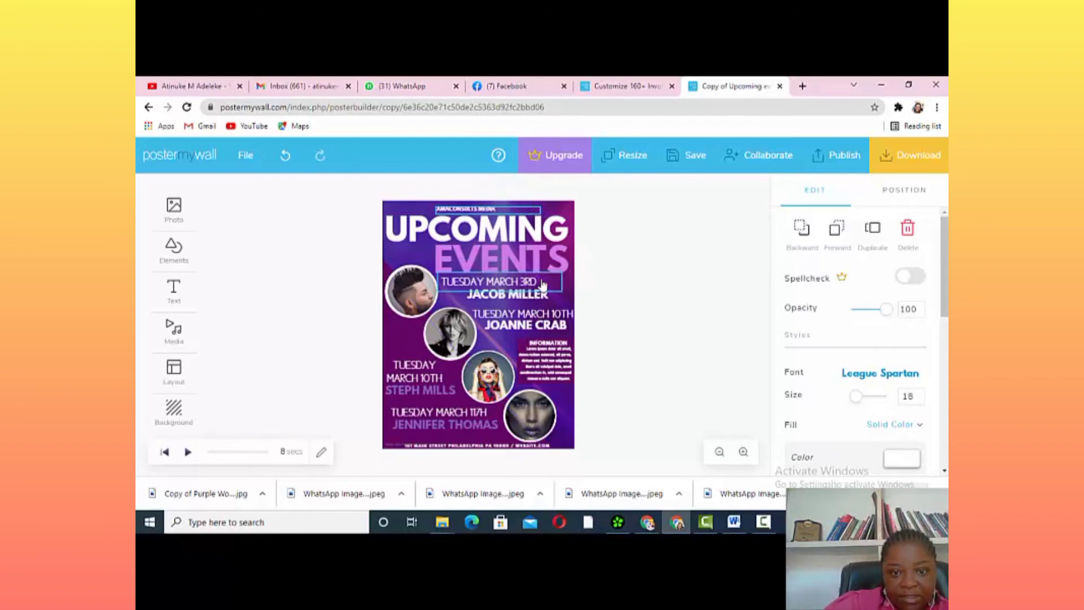
click(543, 284)
click(542, 282)
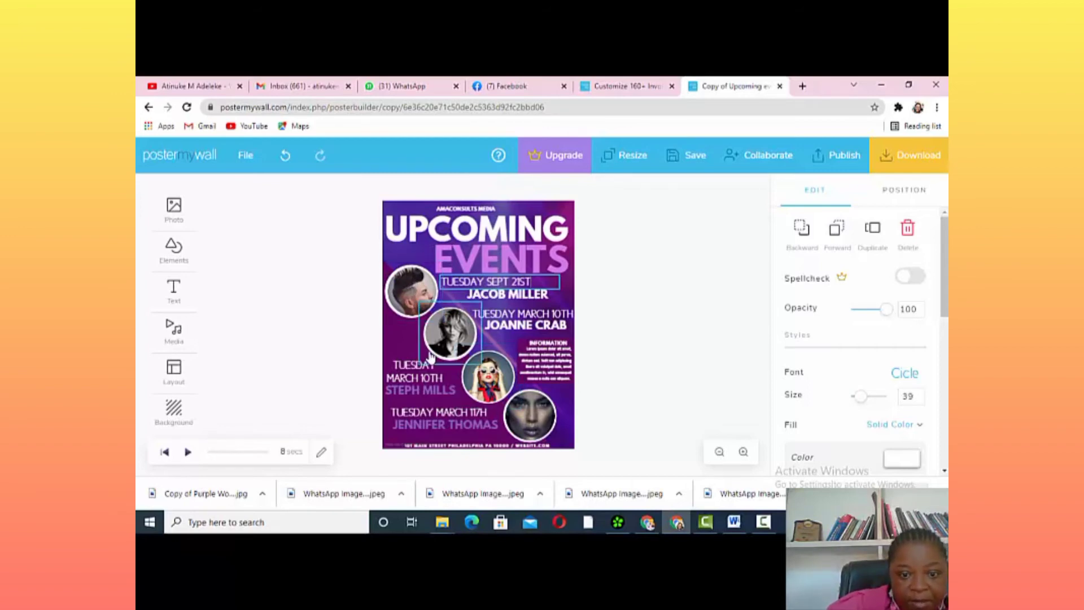
Replace the first speaker's circle photo with the uploaded white-haired woman's portrait, uncropped
click(415, 293)
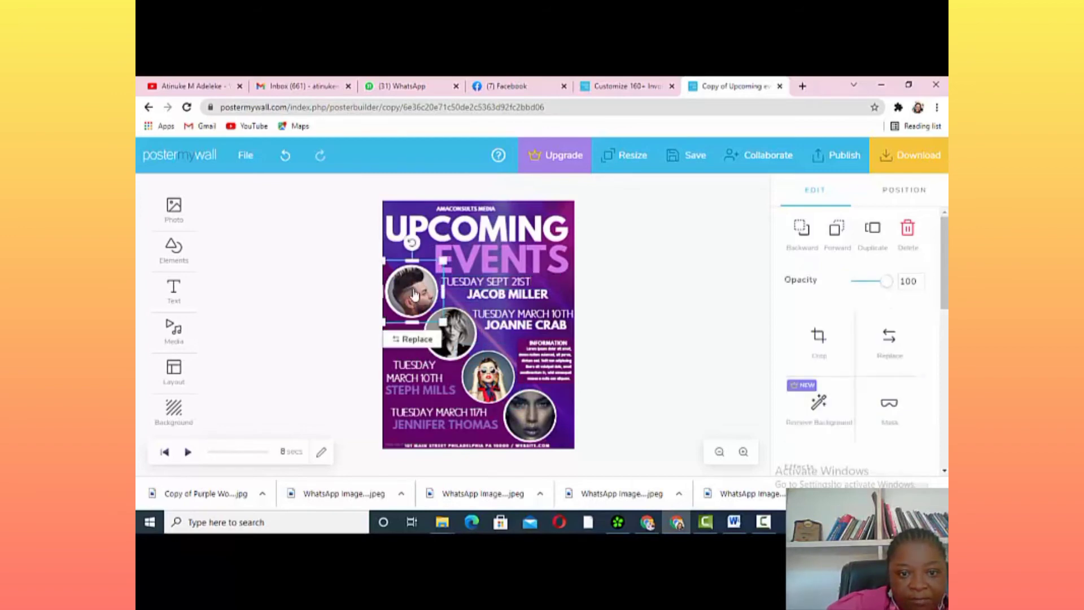
click(413, 339)
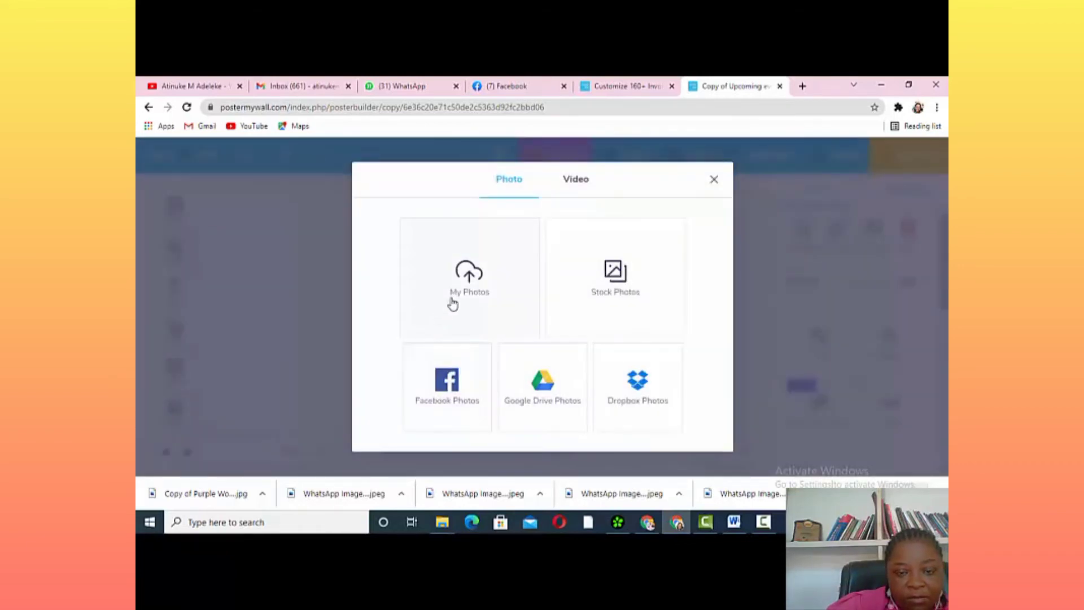
click(452, 303)
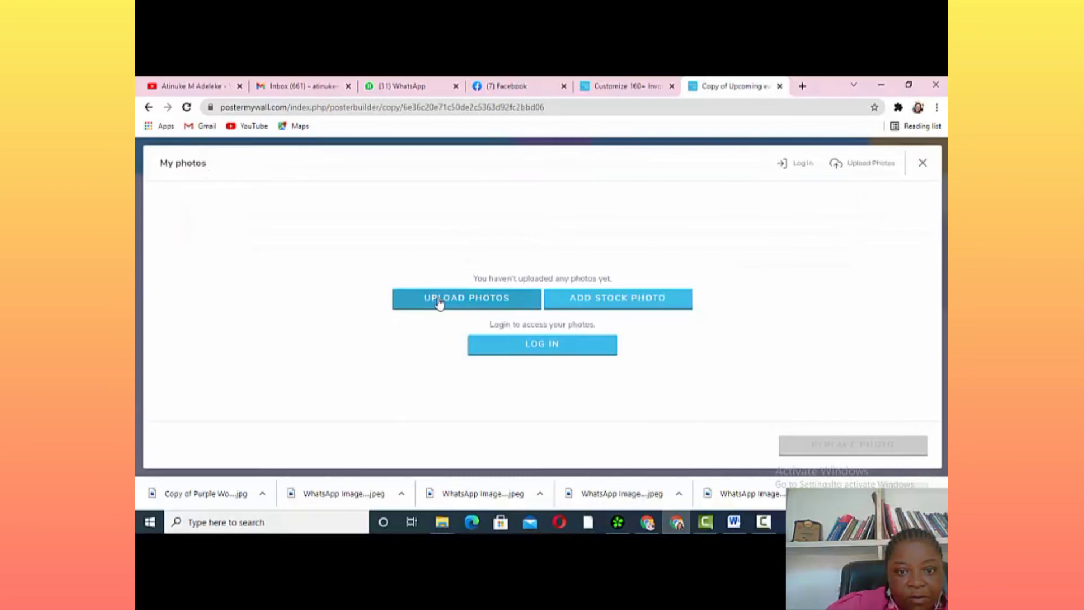
click(439, 303)
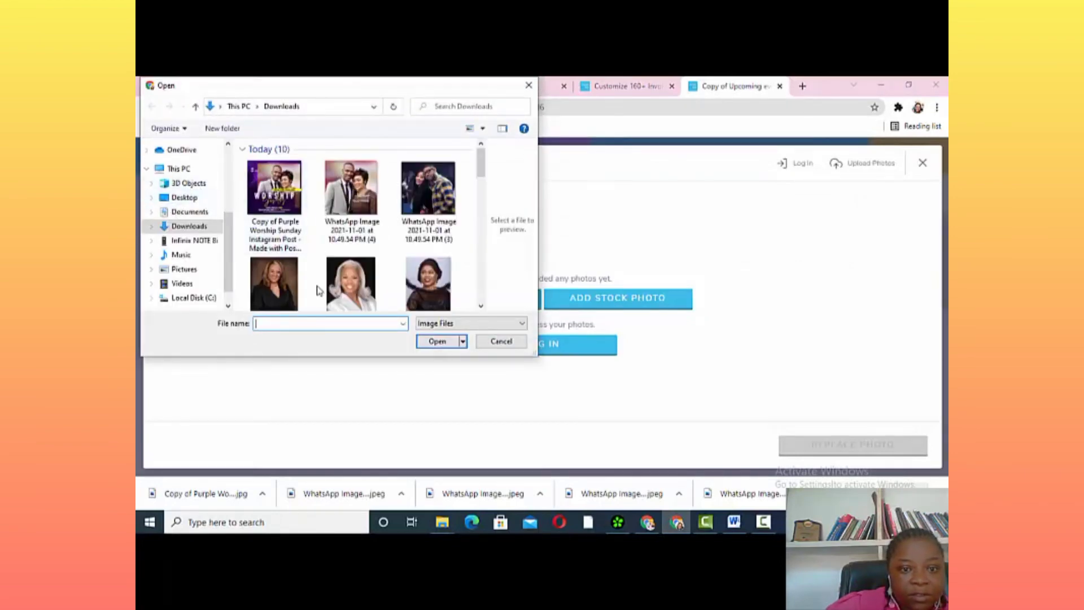
click(347, 282)
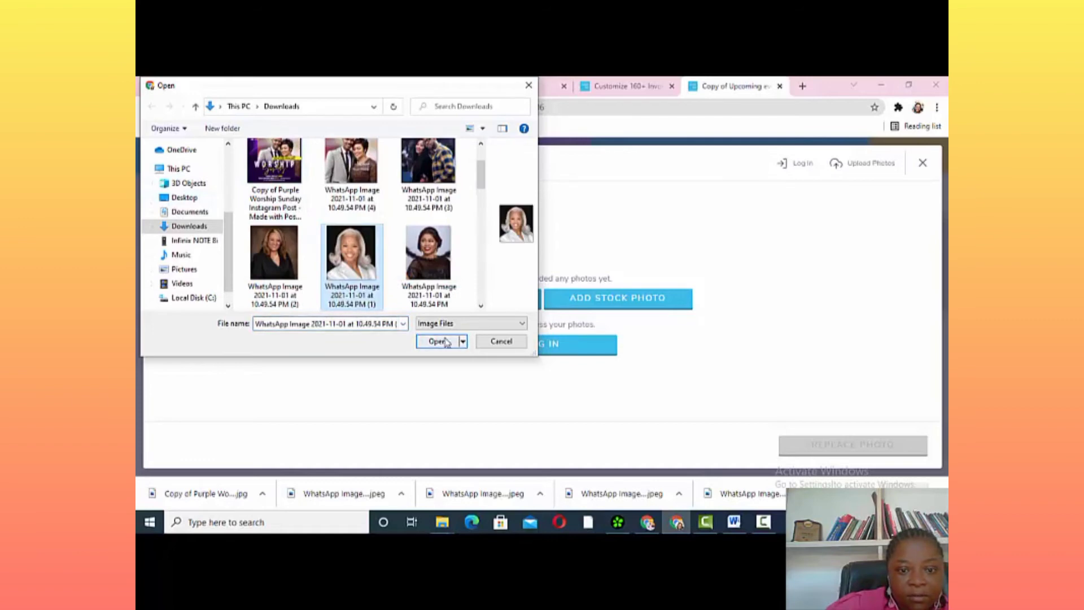
click(443, 342)
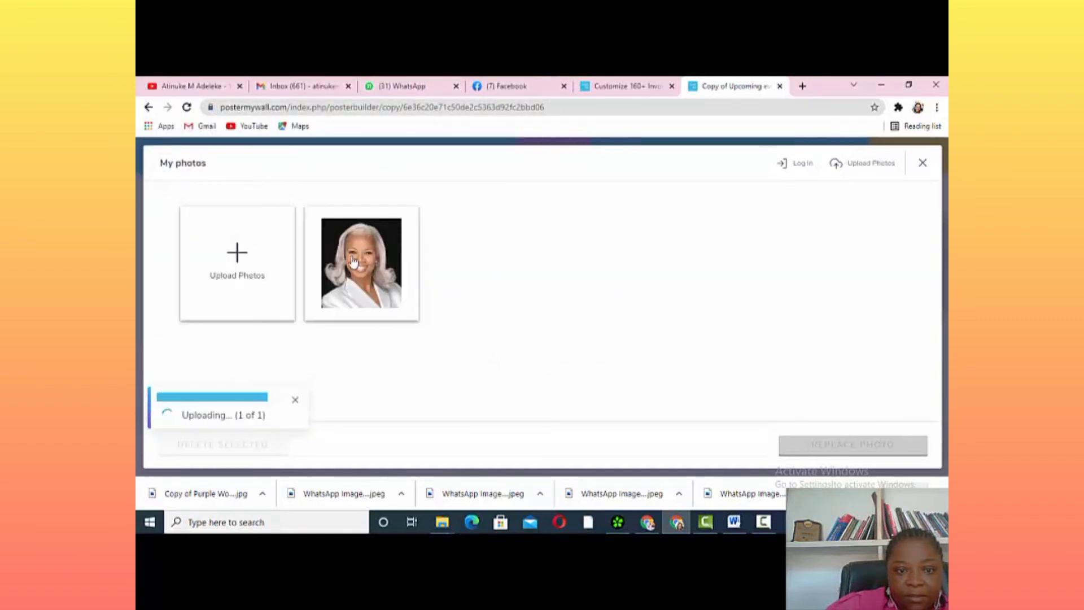
click(352, 261)
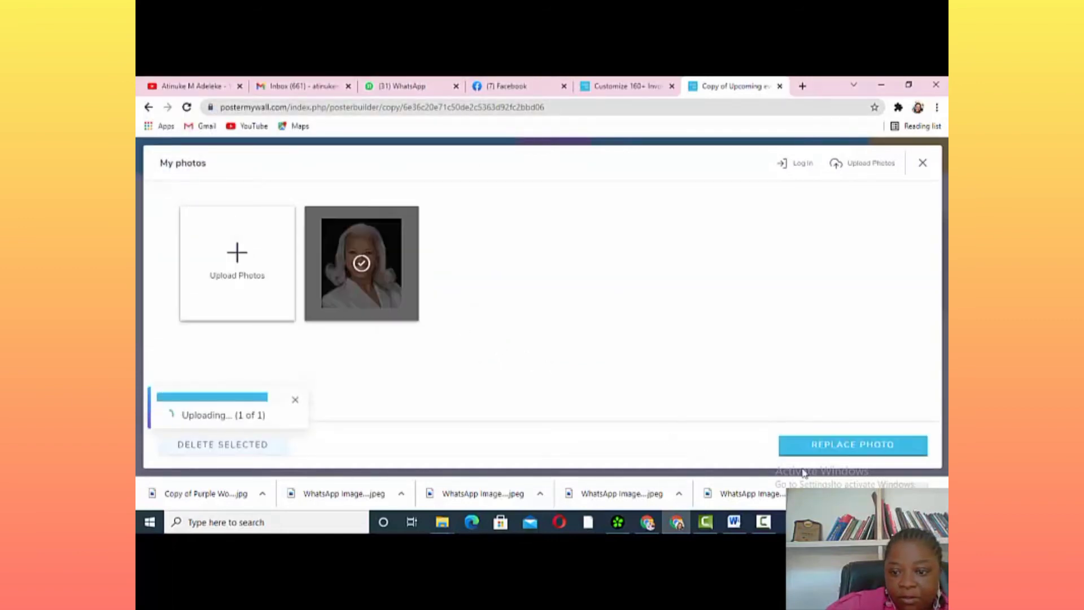
click(837, 446)
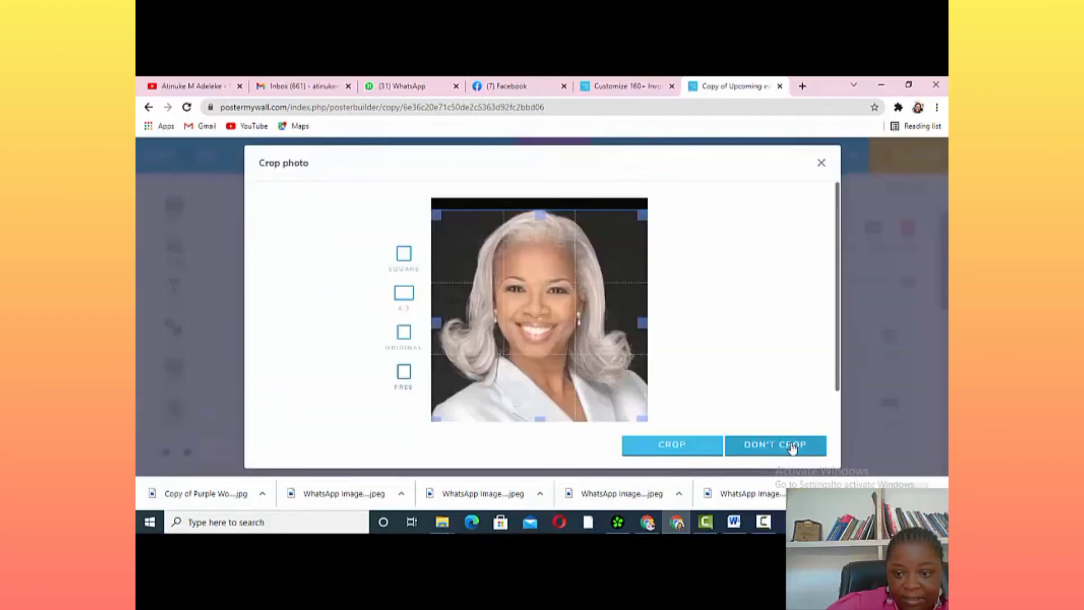
click(788, 445)
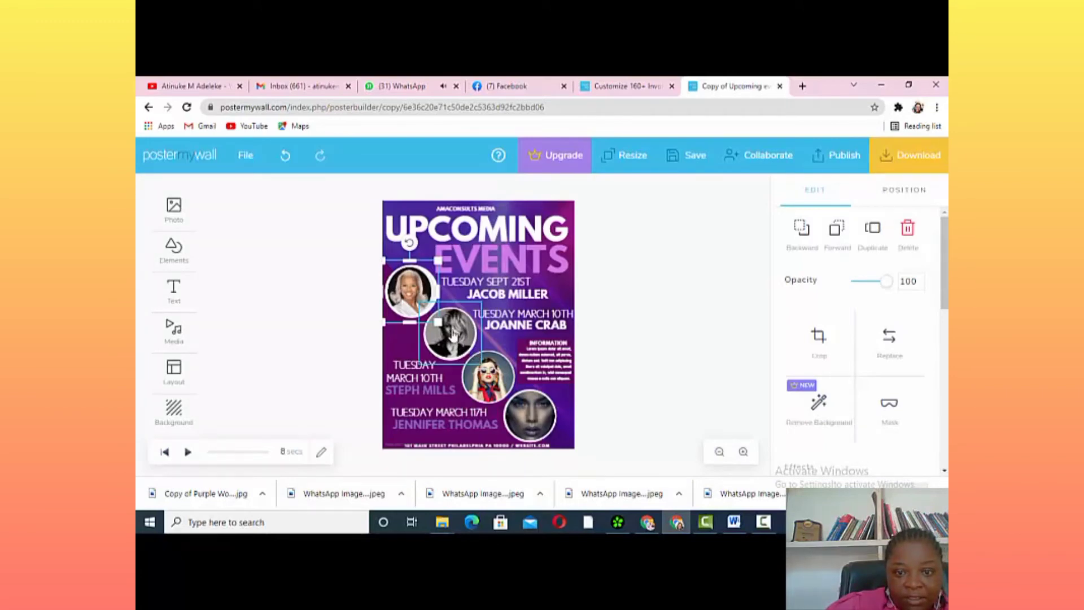
Fill the second speaker's circle with the uploaded dark-dress portrait, left uncropped
click(454, 334)
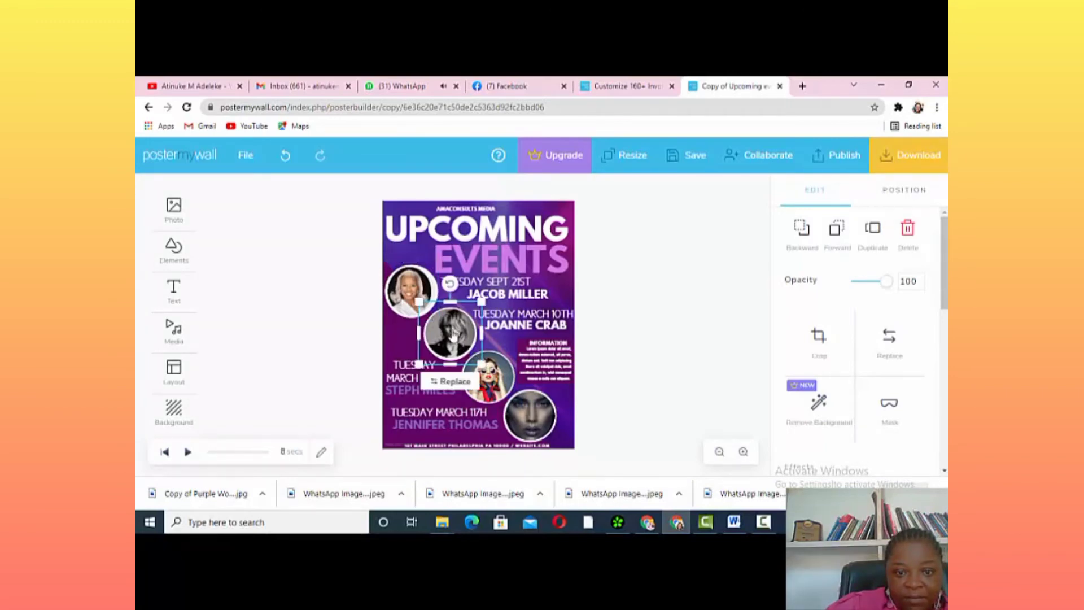
click(455, 382)
click(466, 310)
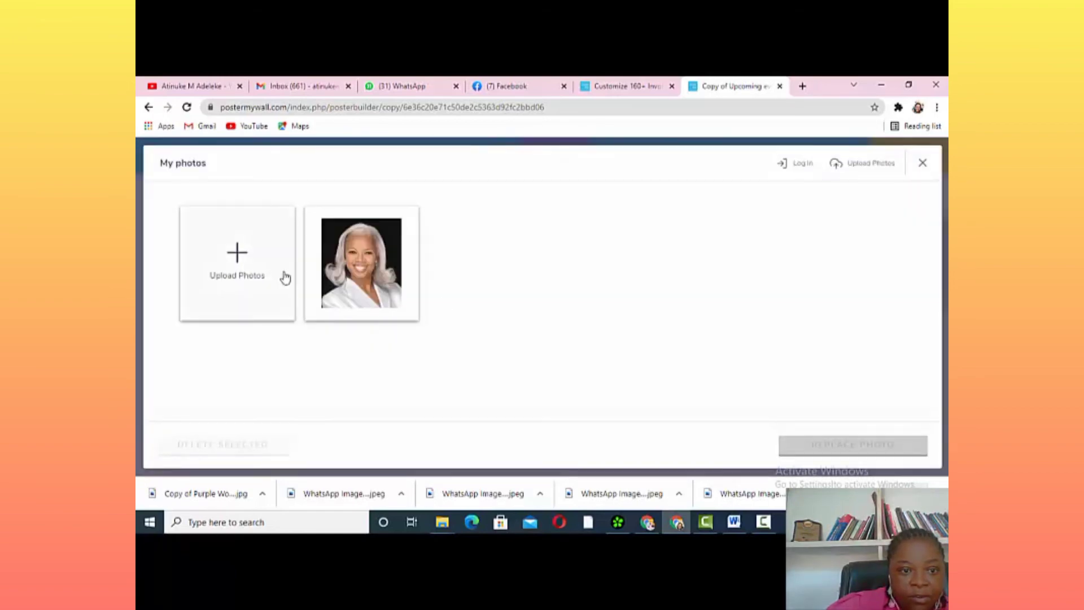
click(289, 285)
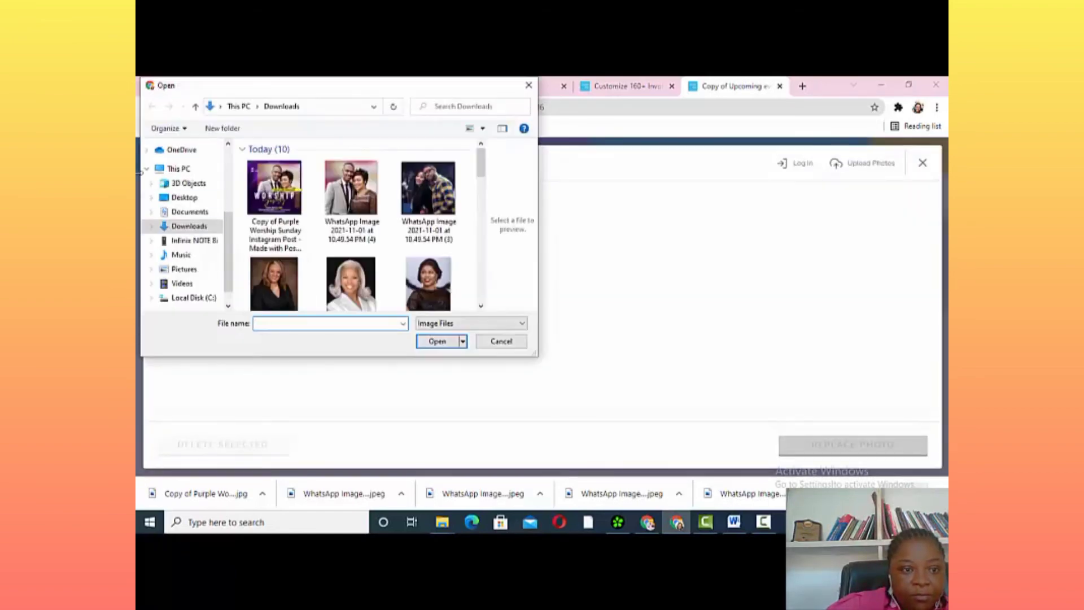
click(428, 292)
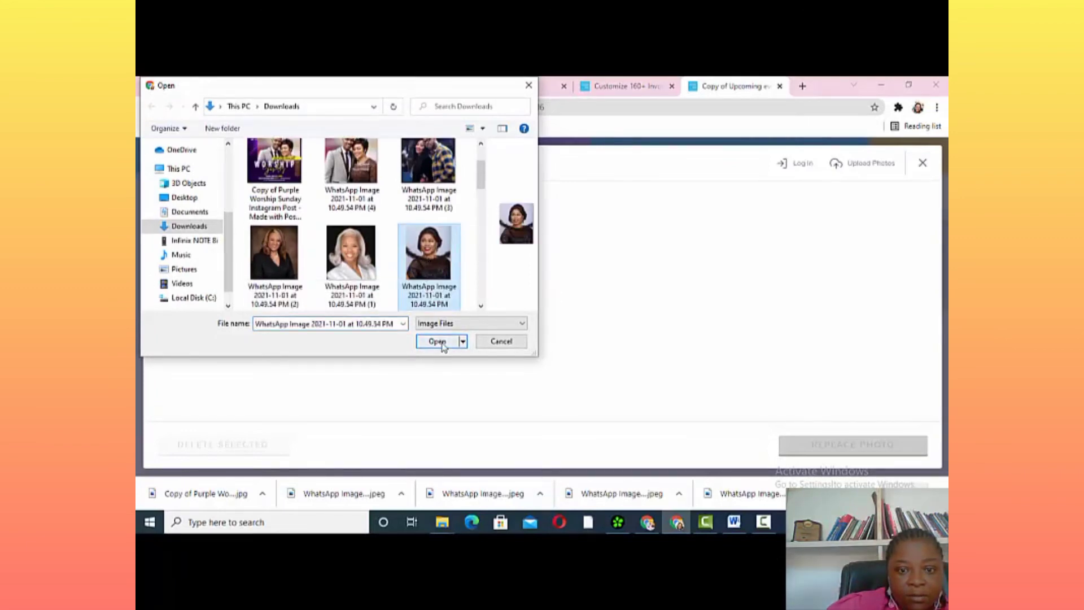
click(440, 342)
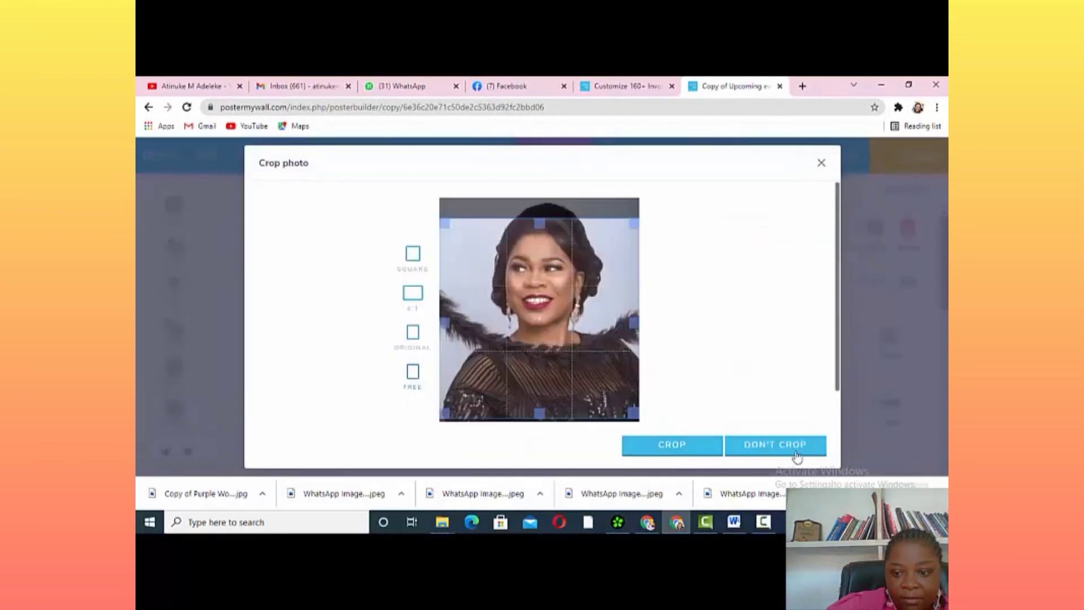
click(796, 450)
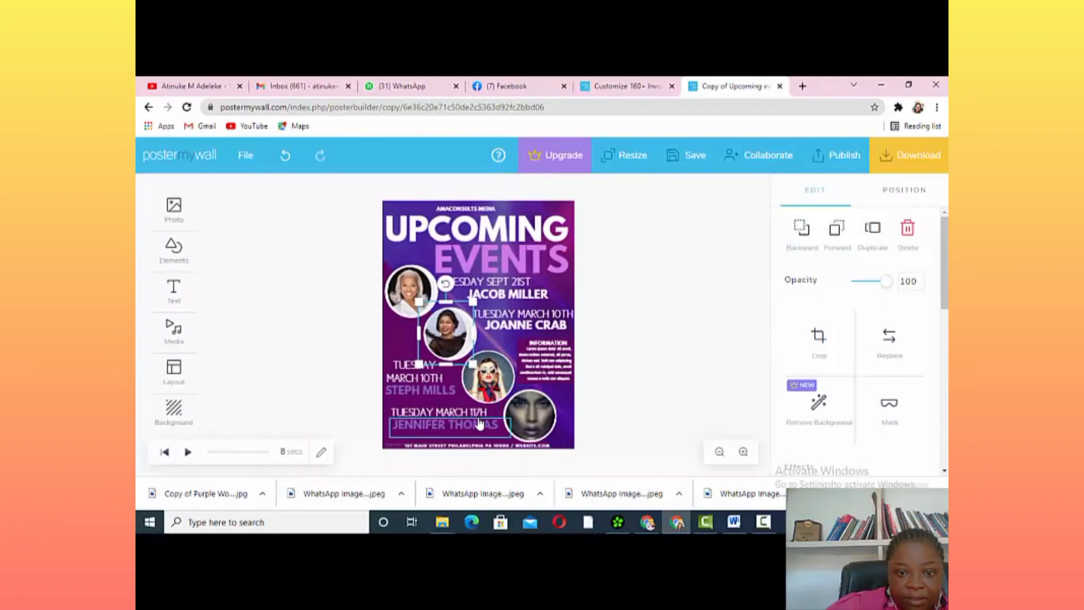
Replace the bottom-right circle photo with an uploaded portrait of a woman in a dark jacket, uncropped
click(539, 416)
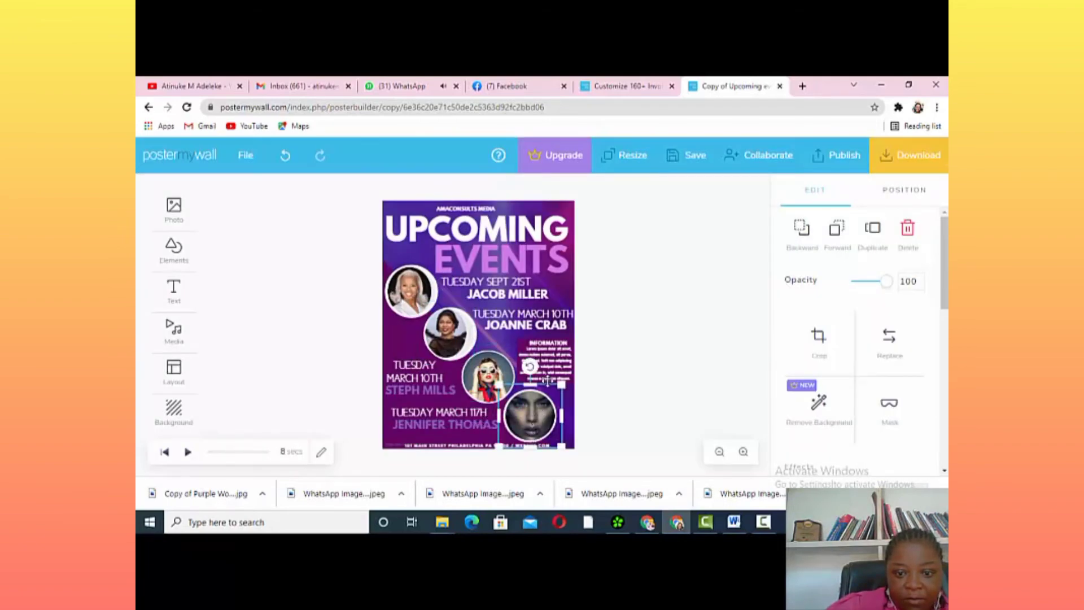
drag(546, 382, 560, 339)
click(546, 420)
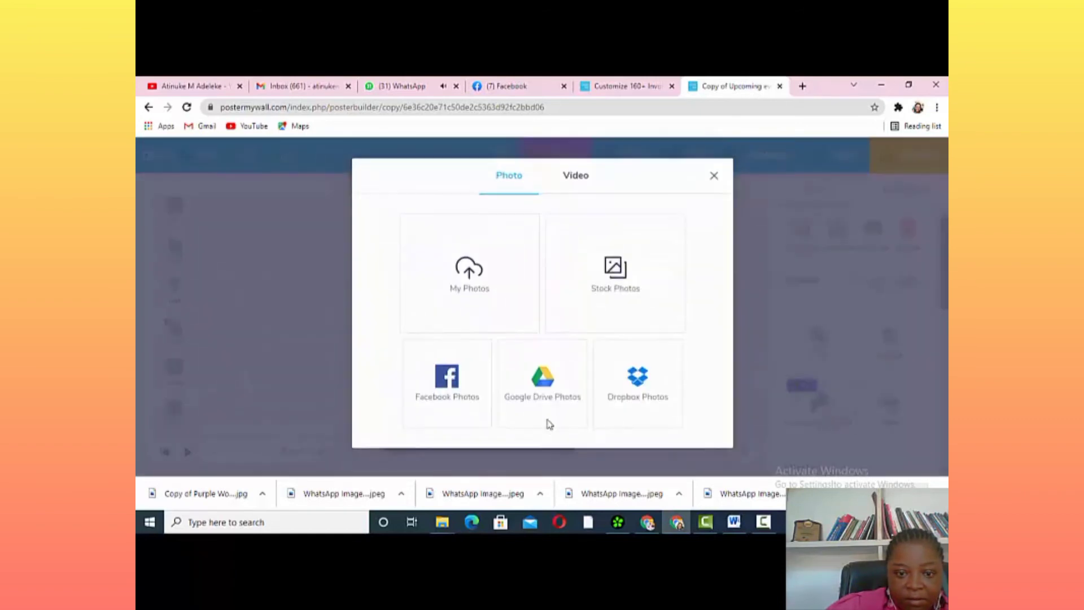
click(467, 289)
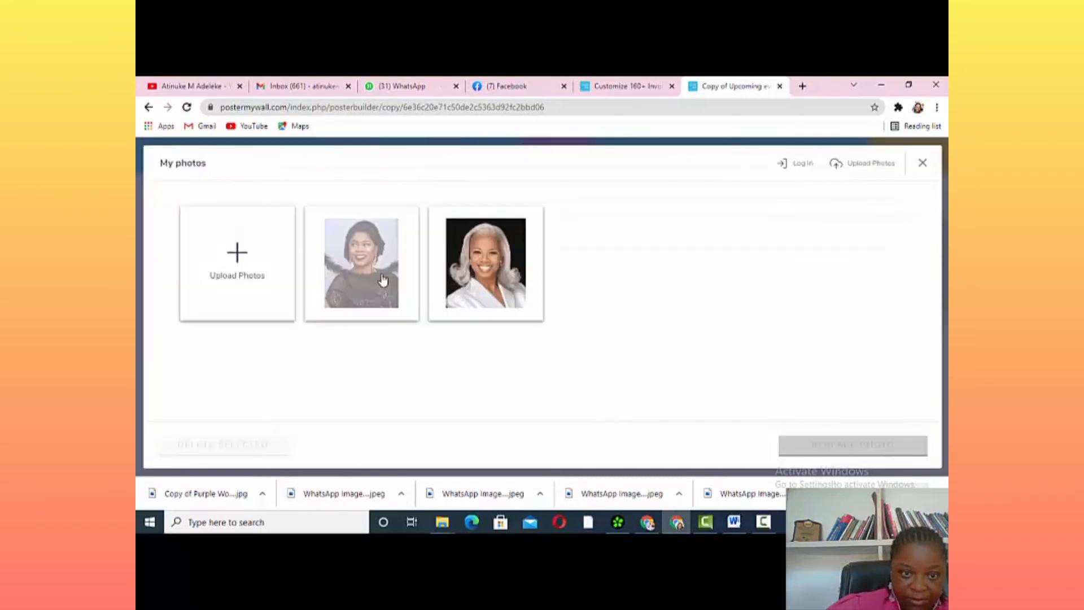
click(292, 316)
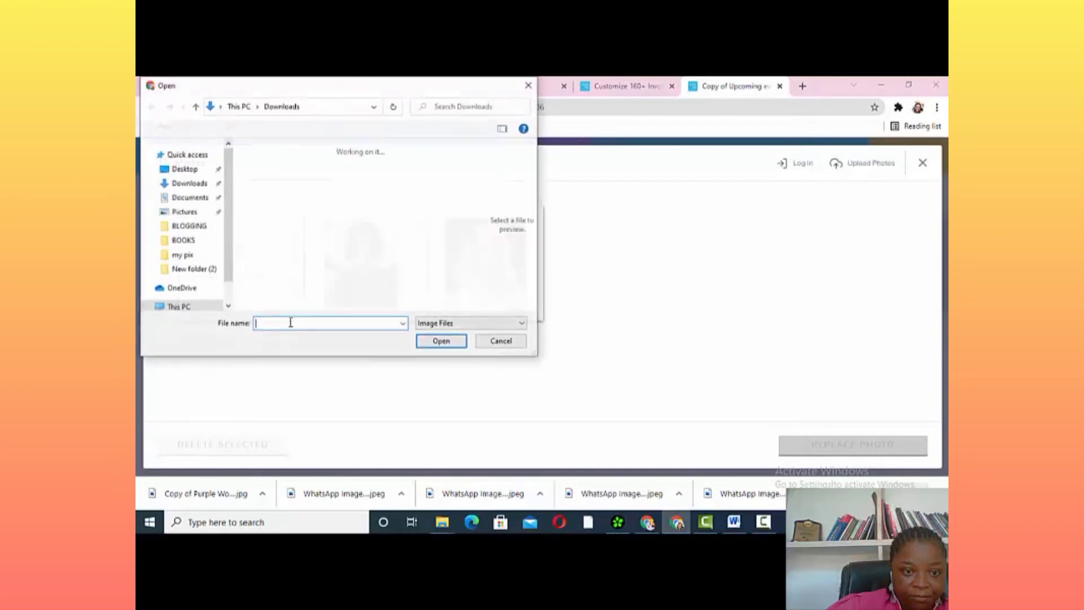
scroll(357, 251, down, 1)
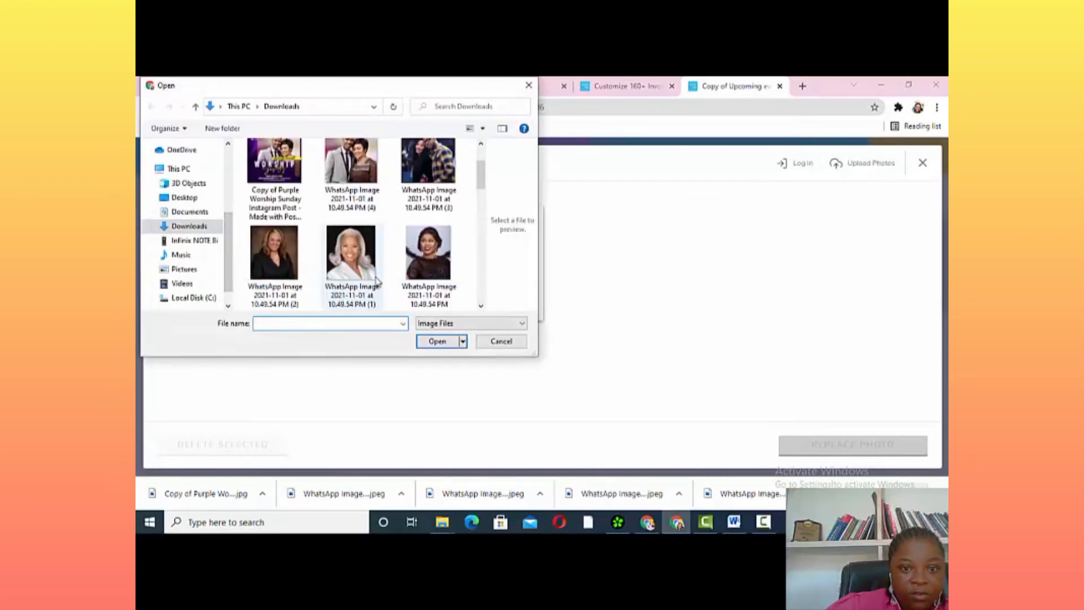
scroll(316, 271, up, 1)
click(280, 282)
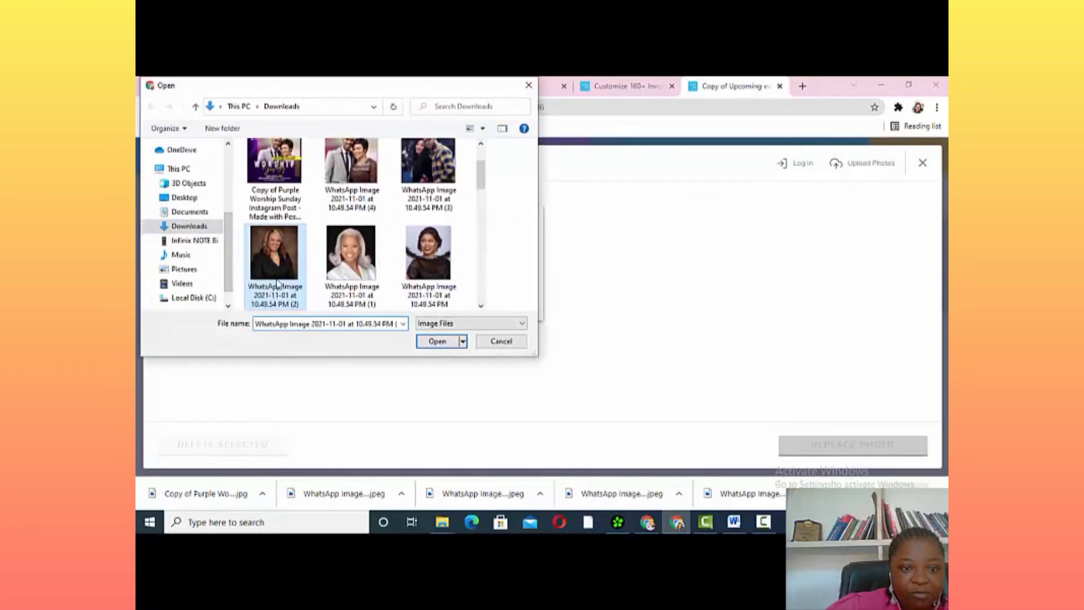
click(437, 341)
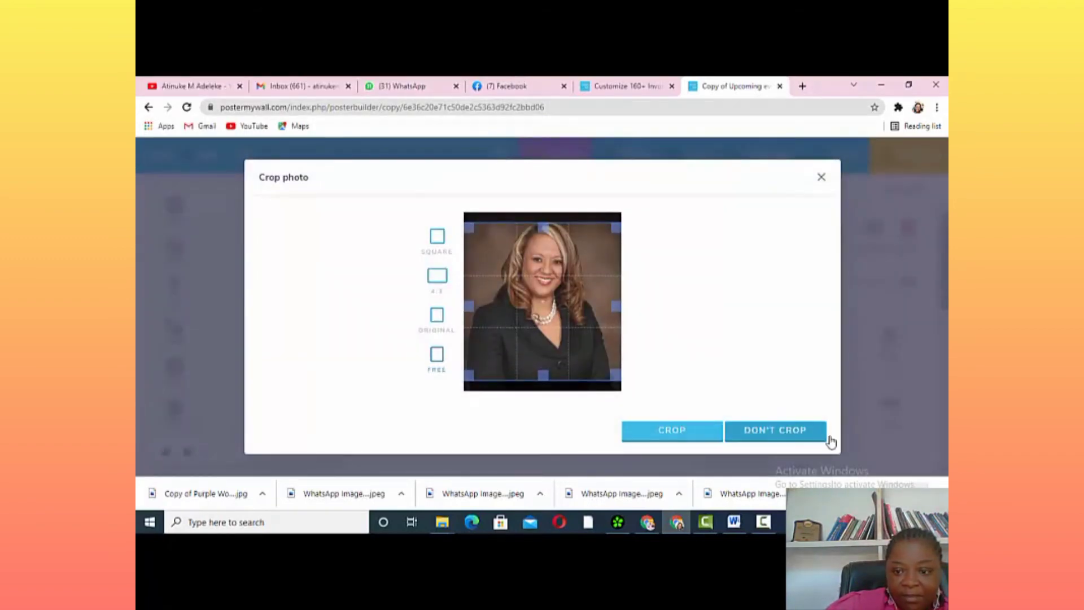
click(807, 439)
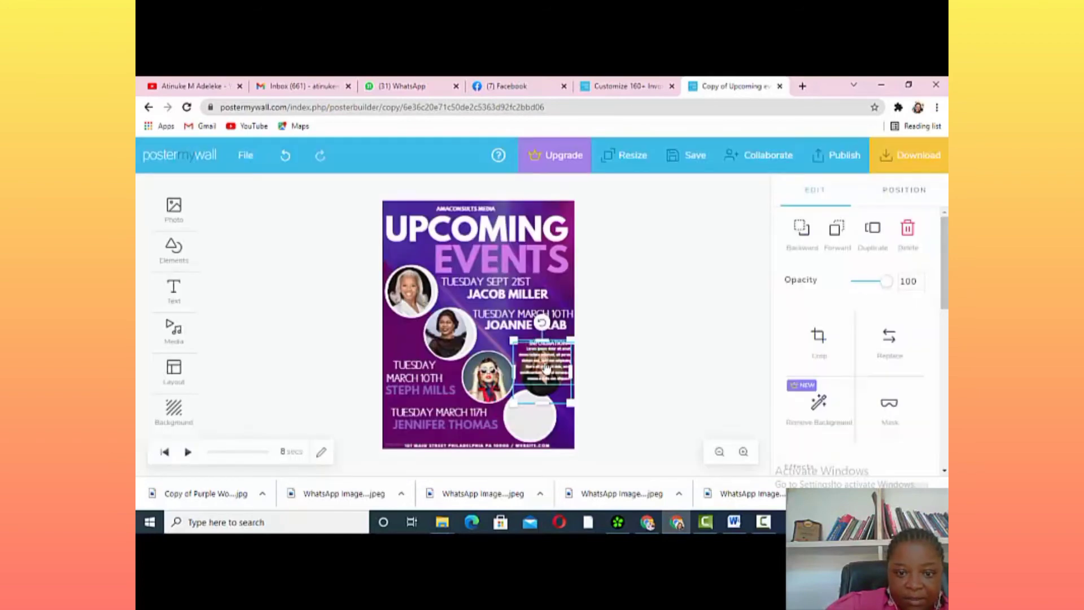
Move the information body text back under the INFORMATION heading
drag(543, 362, 535, 425)
click(550, 388)
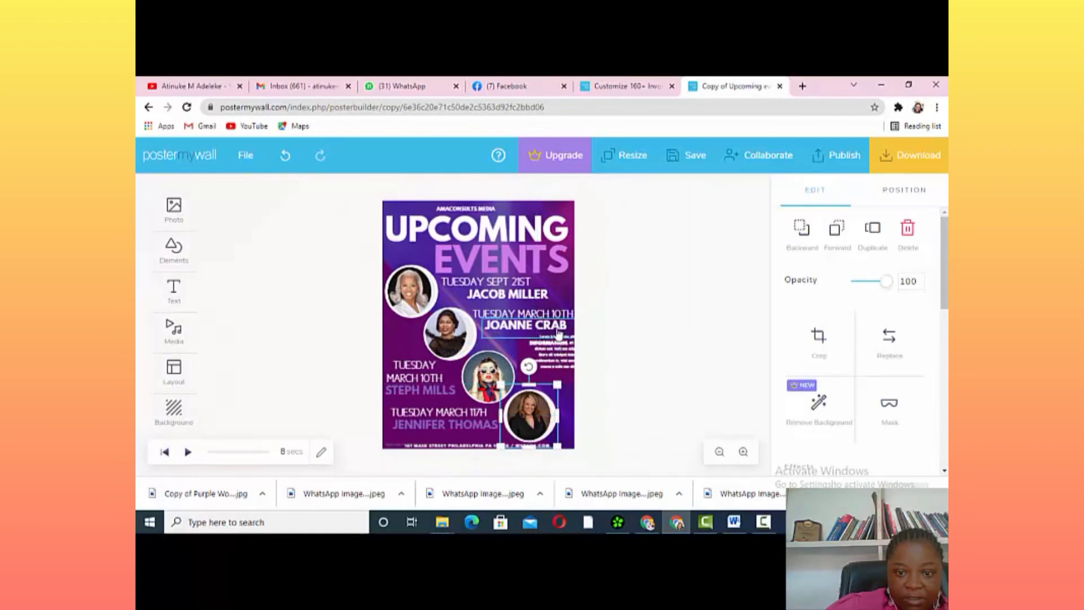
click(553, 346)
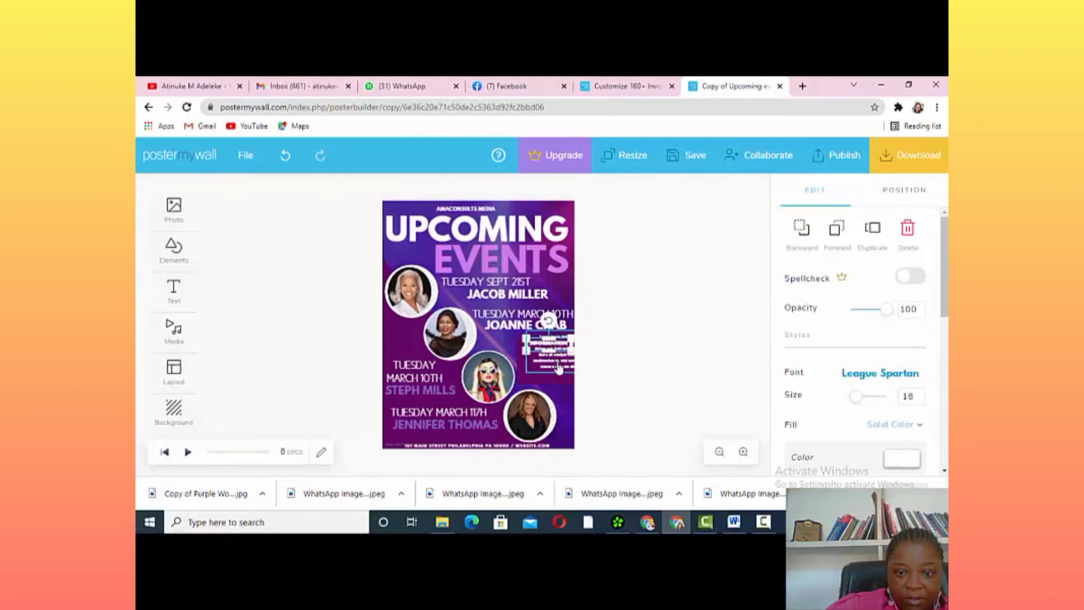
drag(557, 363, 545, 370)
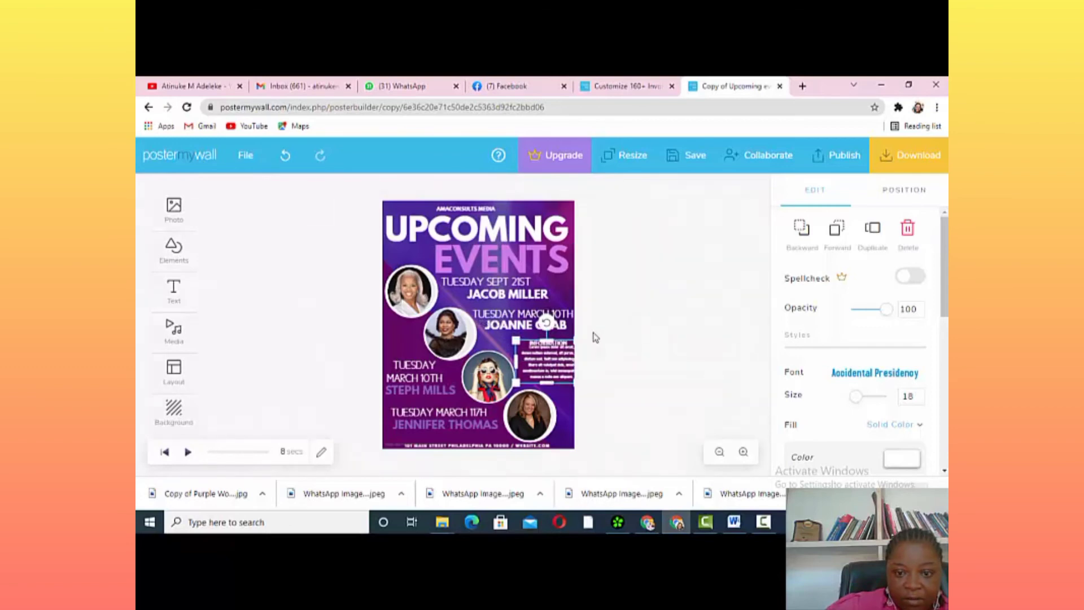
click(596, 337)
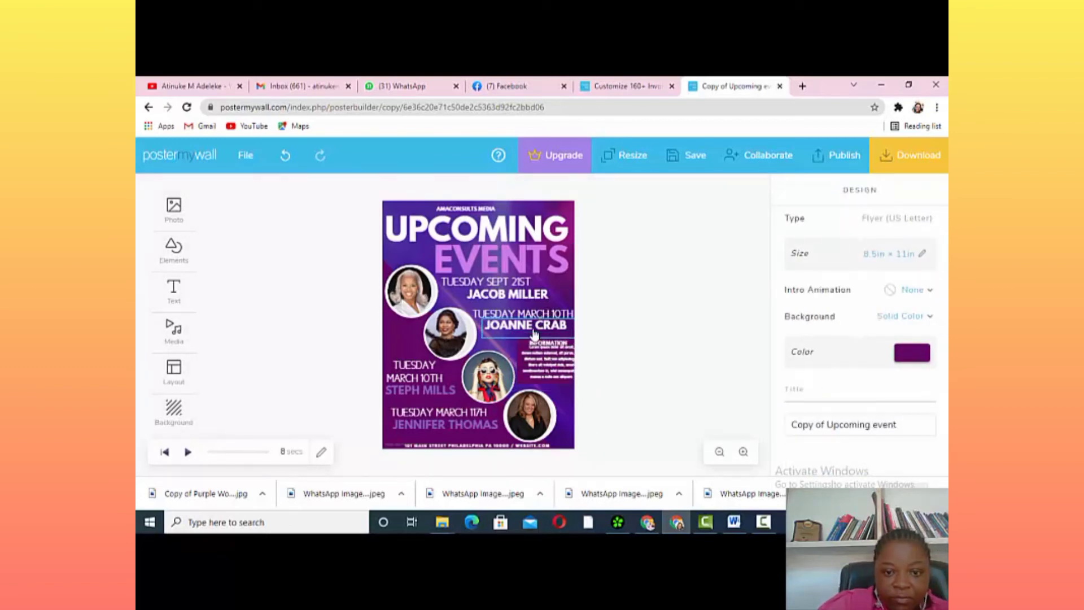
click(542, 318)
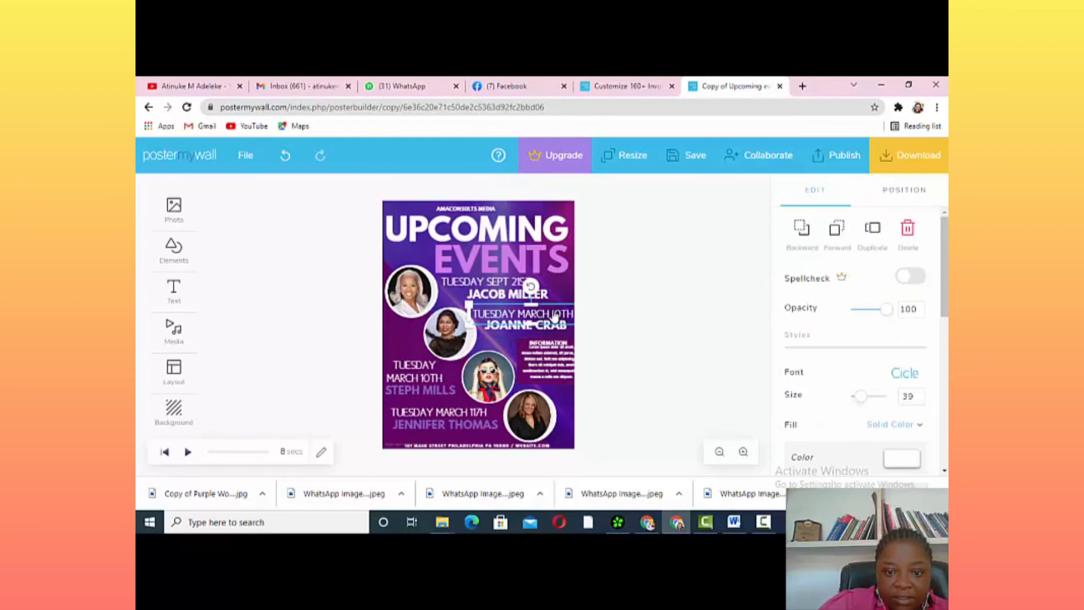
double_click(551, 316)
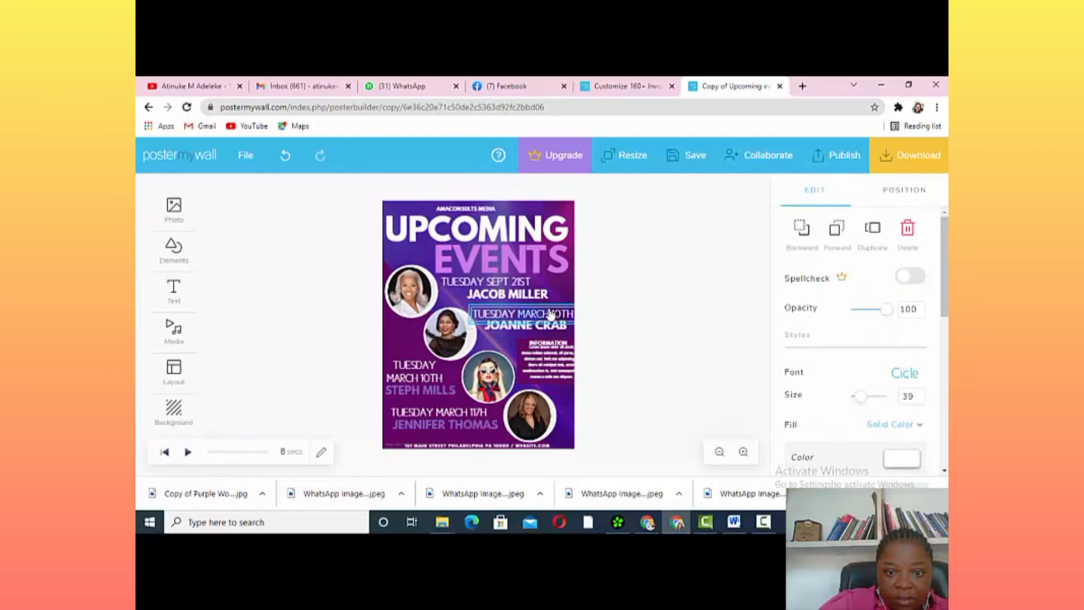
key(Right)
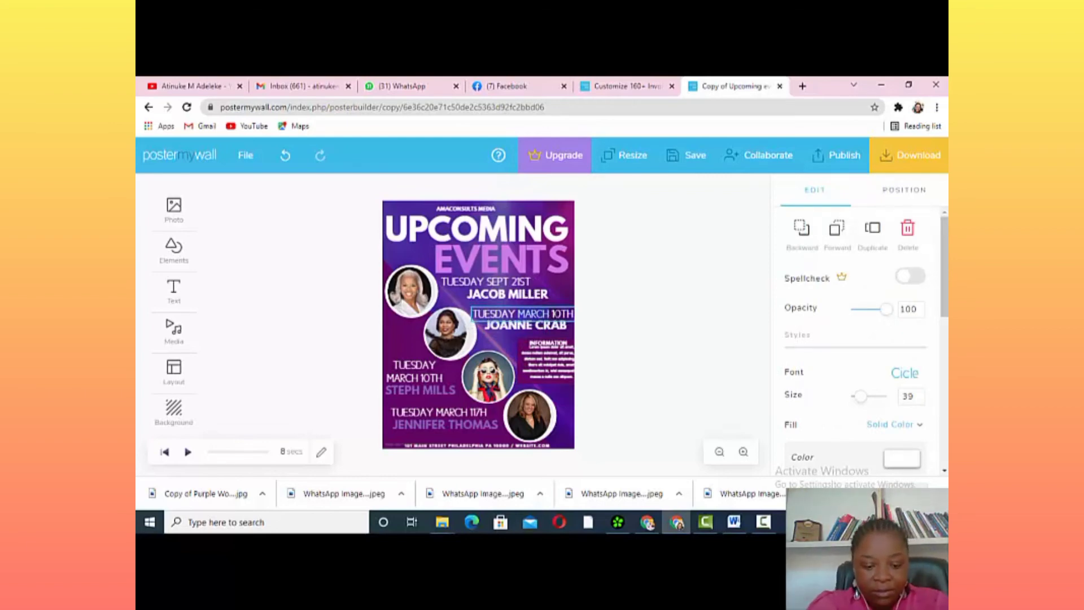
key(BackSpace)
key(BackSpace)
key(BackSpace)
key(BackSpace)
key(BackSpace)
text(SEP)
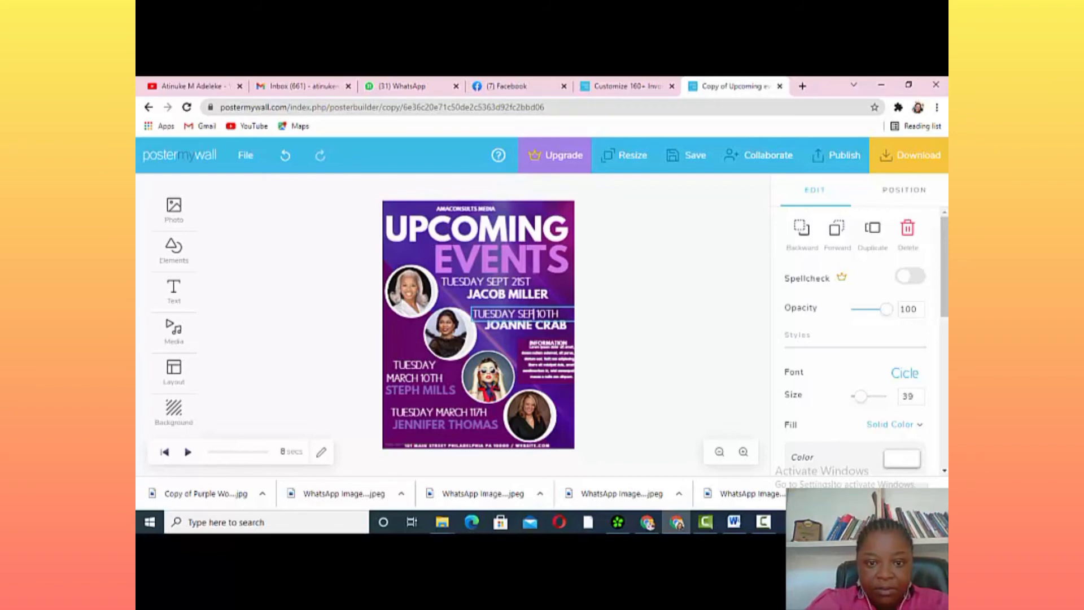
text(T)
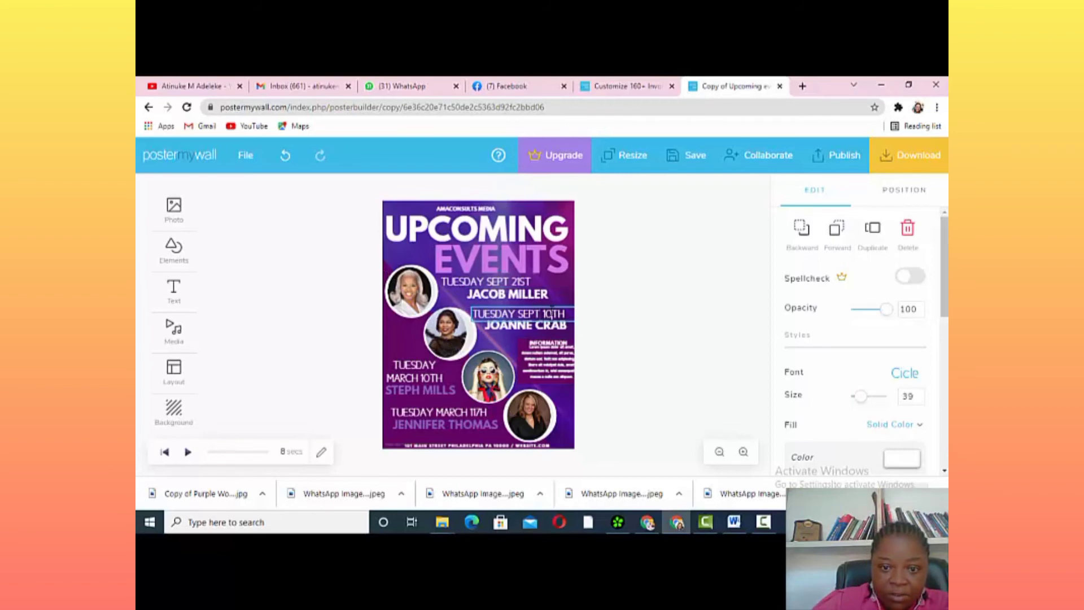
key(BackSpace)
key(BackSpace)
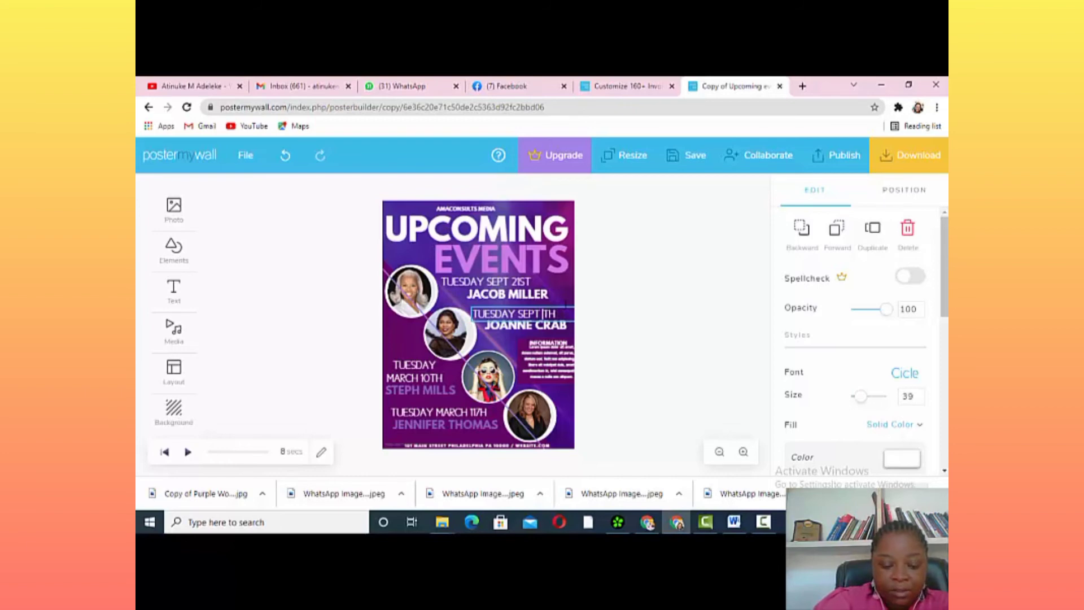
text(2)
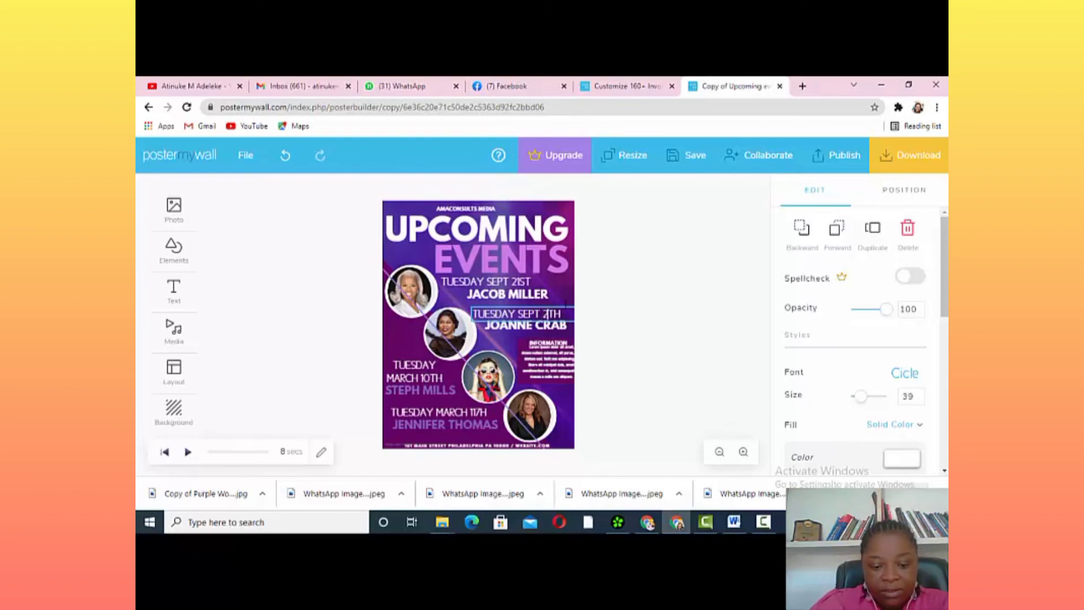
text(6)
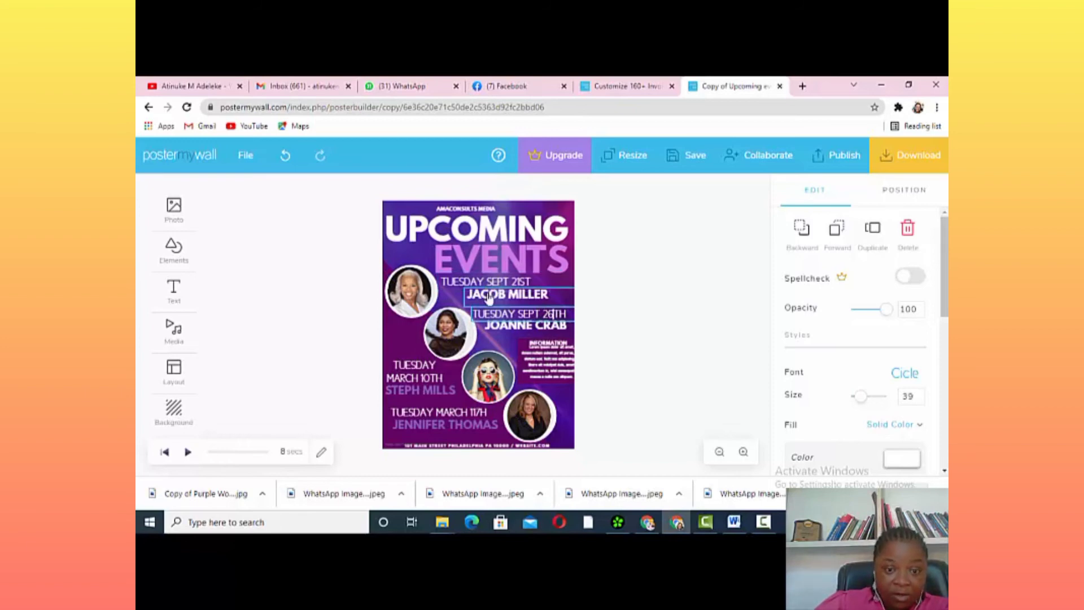
Rewrite the third speaker's date as WEDNESDAY 27TH
click(436, 381)
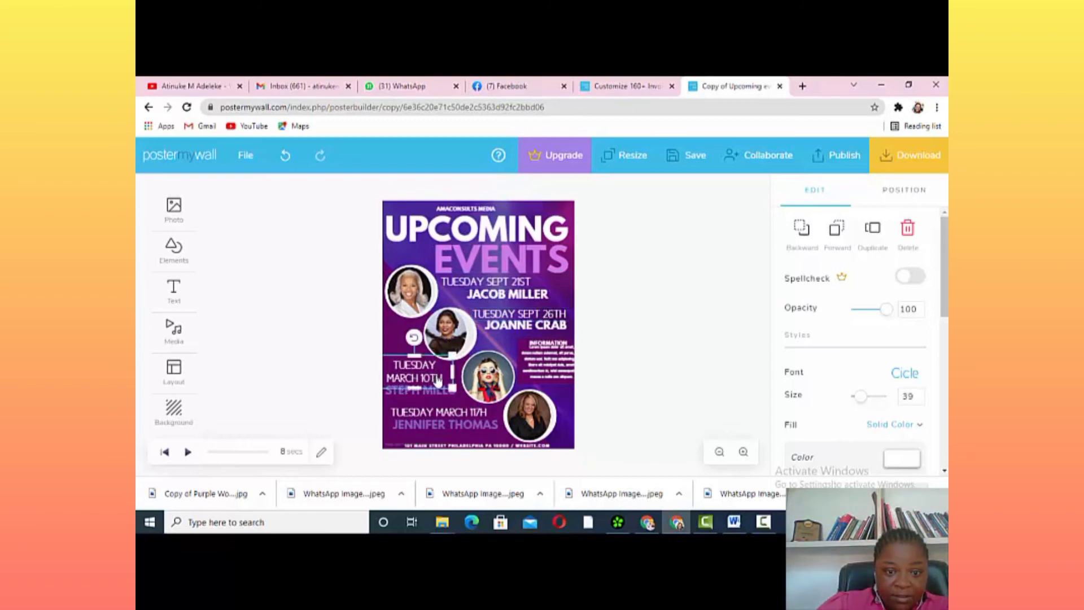
click(442, 380)
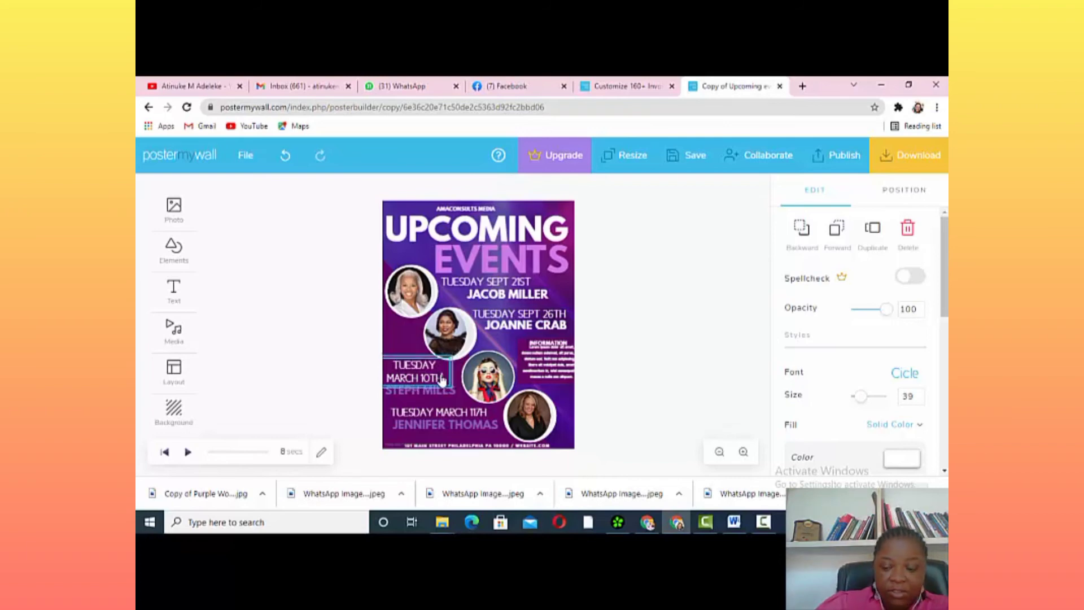
key(BackSpace)
key(BackSpace)
key(BackSpace)
key(BackSpace)
key(BackSpace)
key(BackSpace)
key(BackSpace)
key(BackSpace)
key(BackSpace)
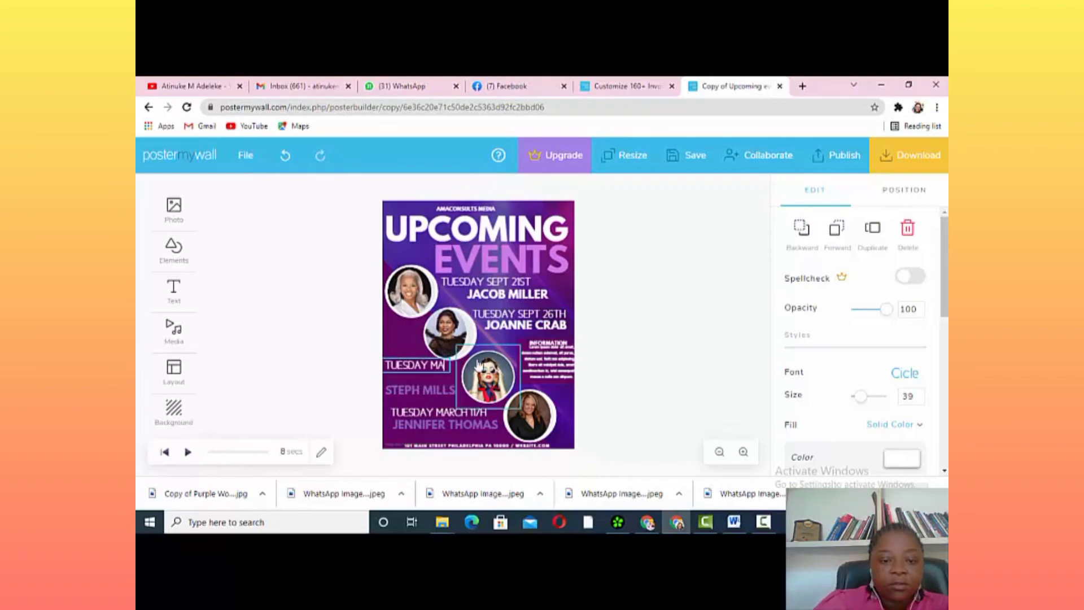
key(BackSpace)
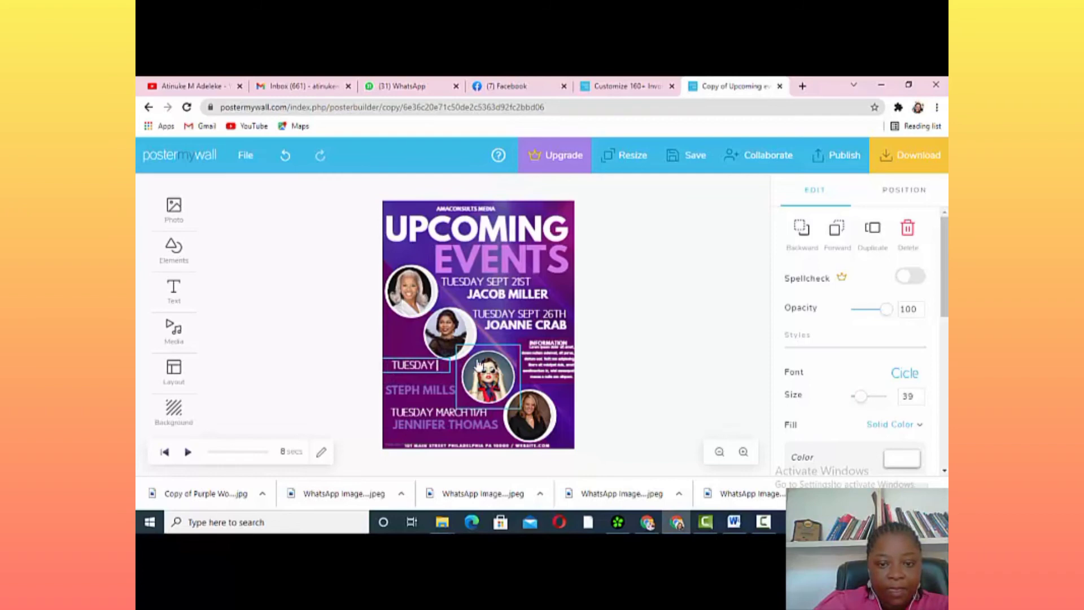
key(BackSpace)
key(BackSpace)
key(BackSpace)
key(BackSpace)
key(BackSpace)
key(BackSpace)
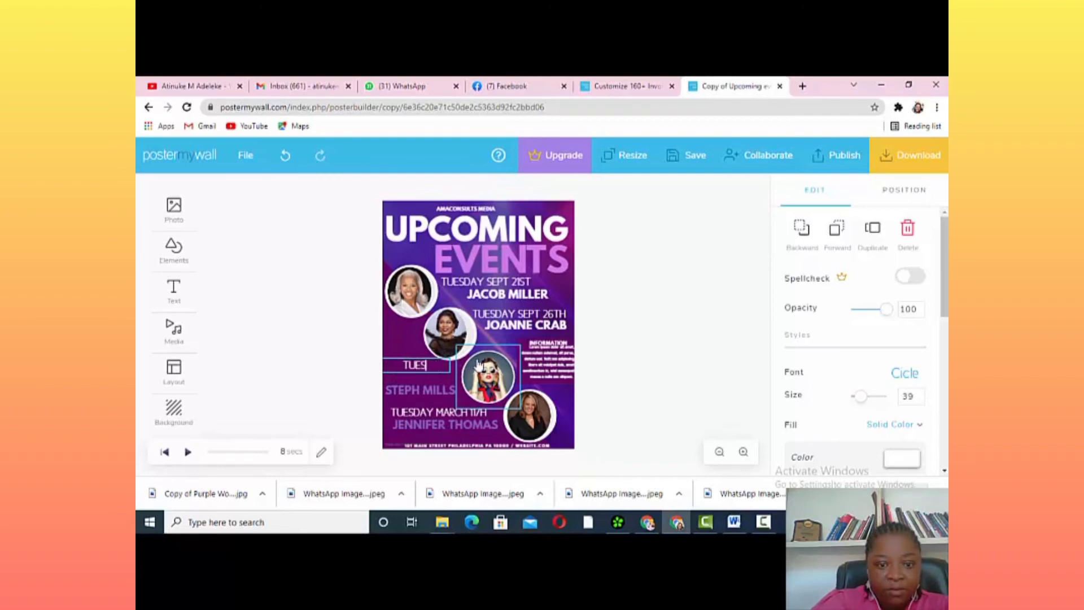
text(WE)
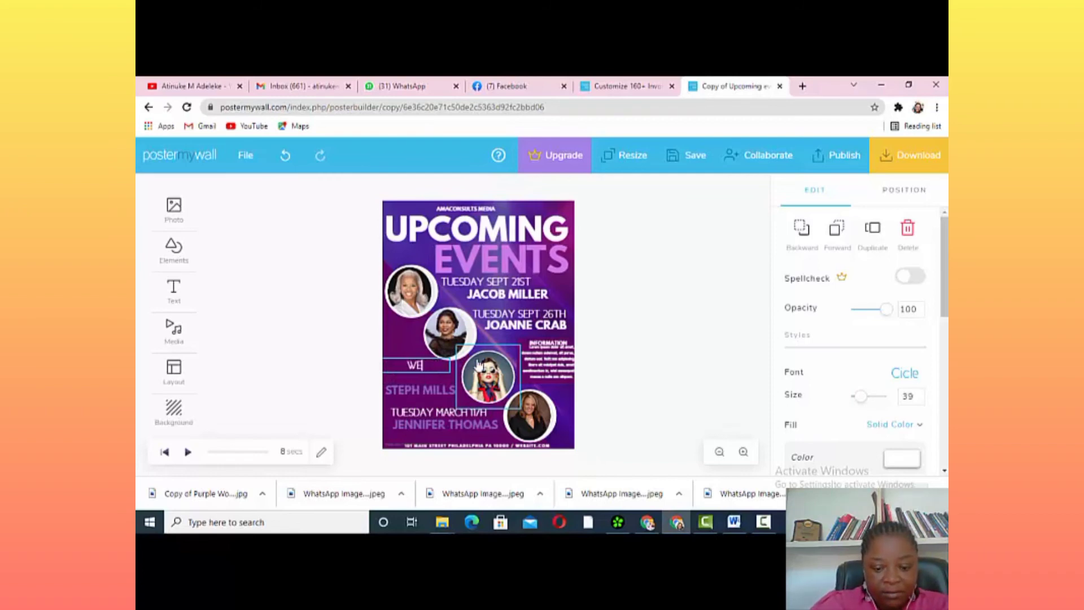
text(DNESDA)
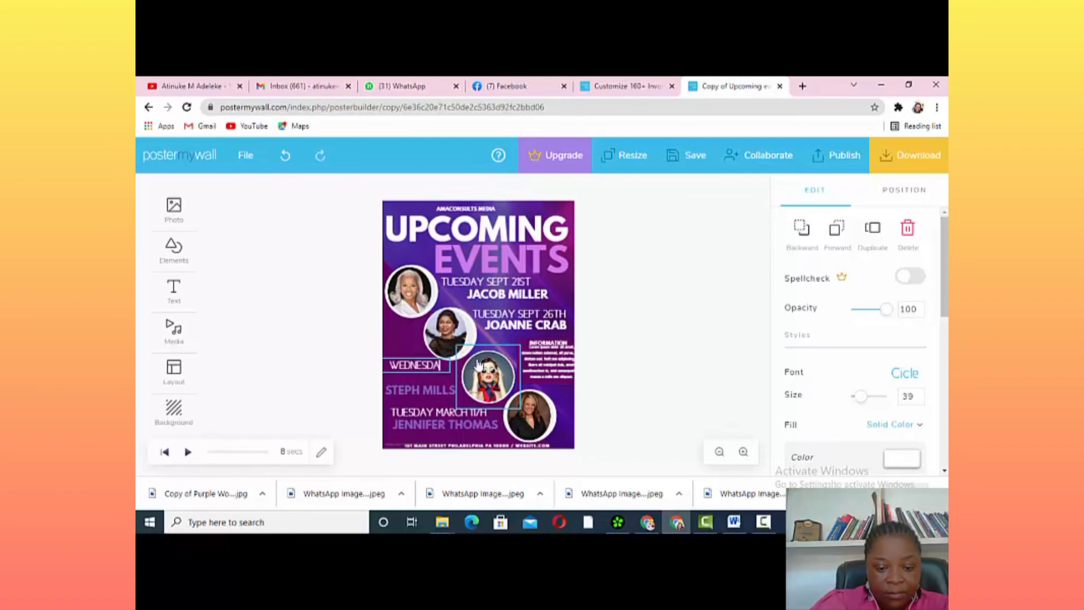
text(Y)
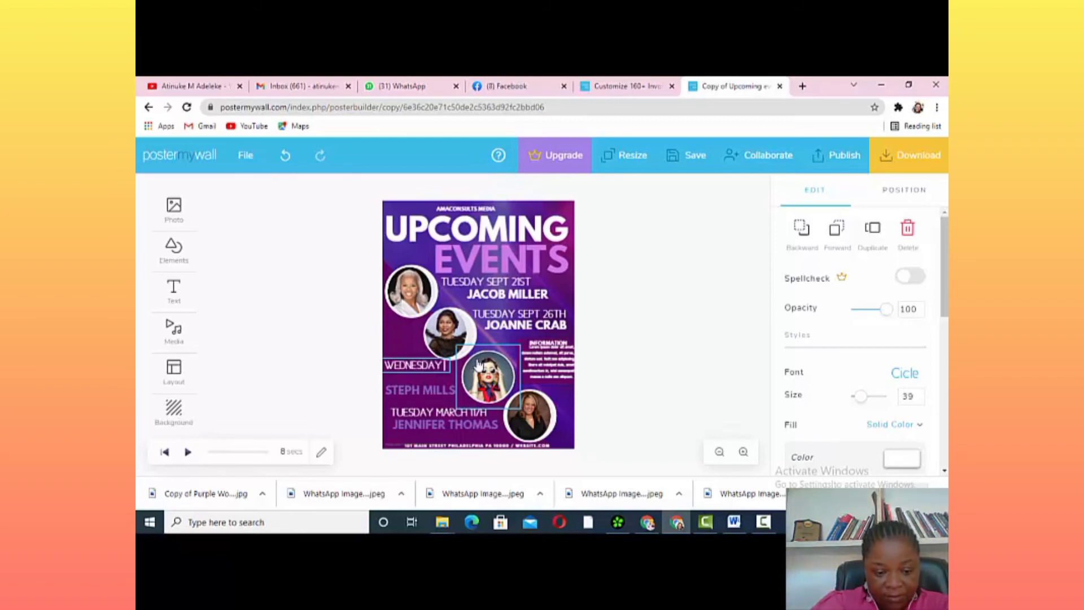
text( 2)
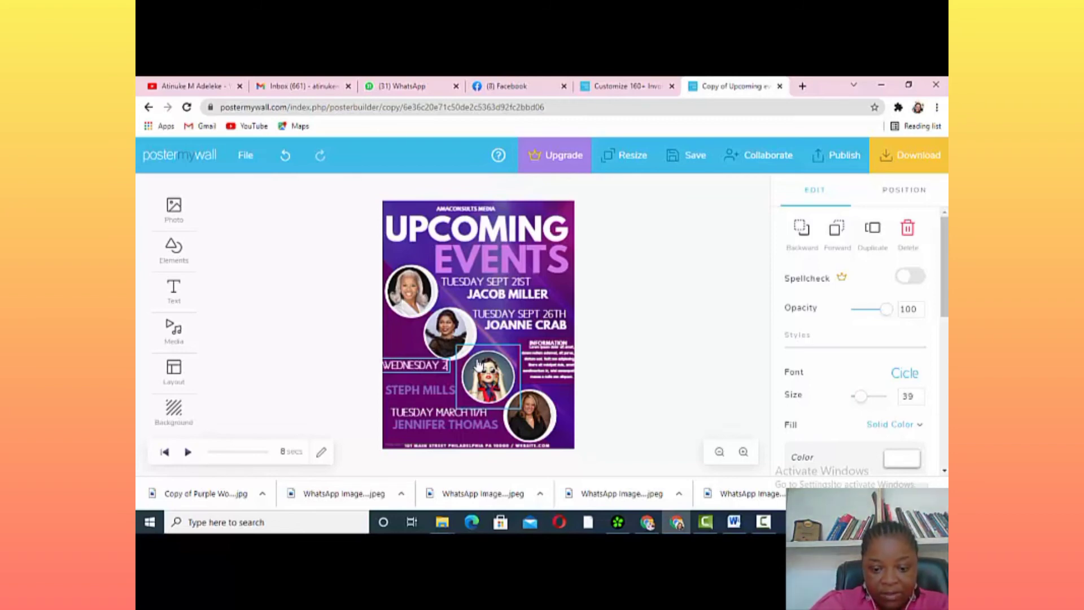
text(7TH)
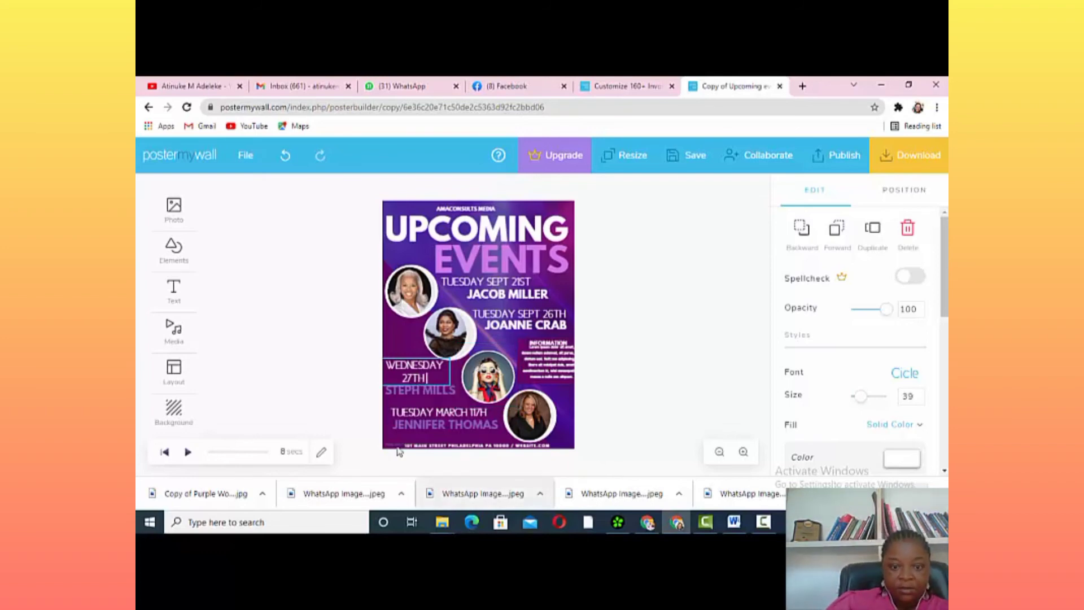
Rewrite the fourth speaker's date as THURSDAY 28TH
click(465, 415)
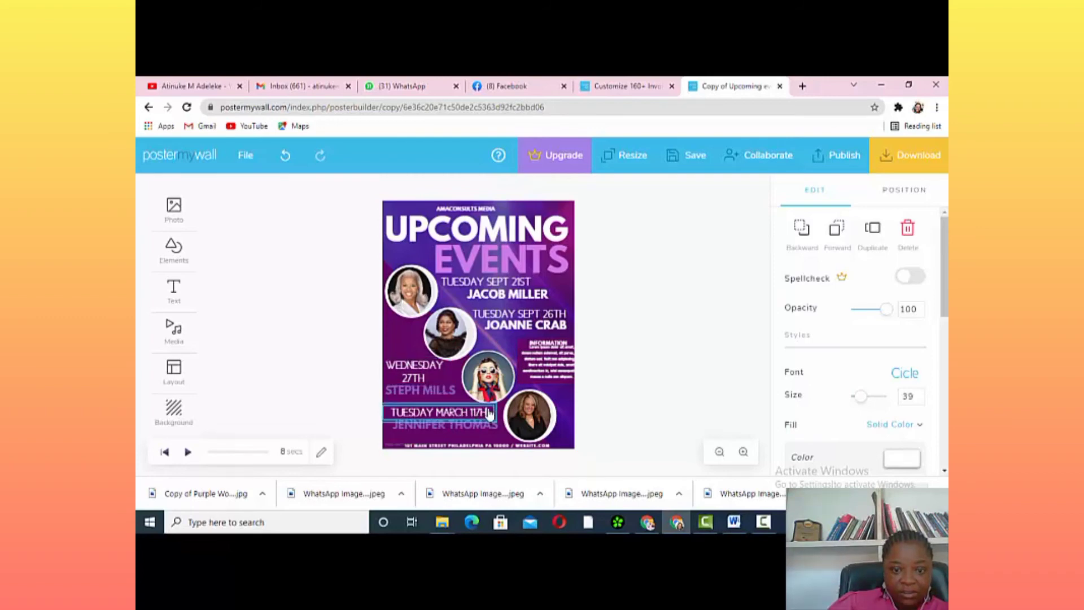
click(489, 413)
key(BackSpace)
key(BackSpace)
key(BackSpace)
key(BackSpace)
key(BackSpace)
key(BackSpace)
key(BackSpace)
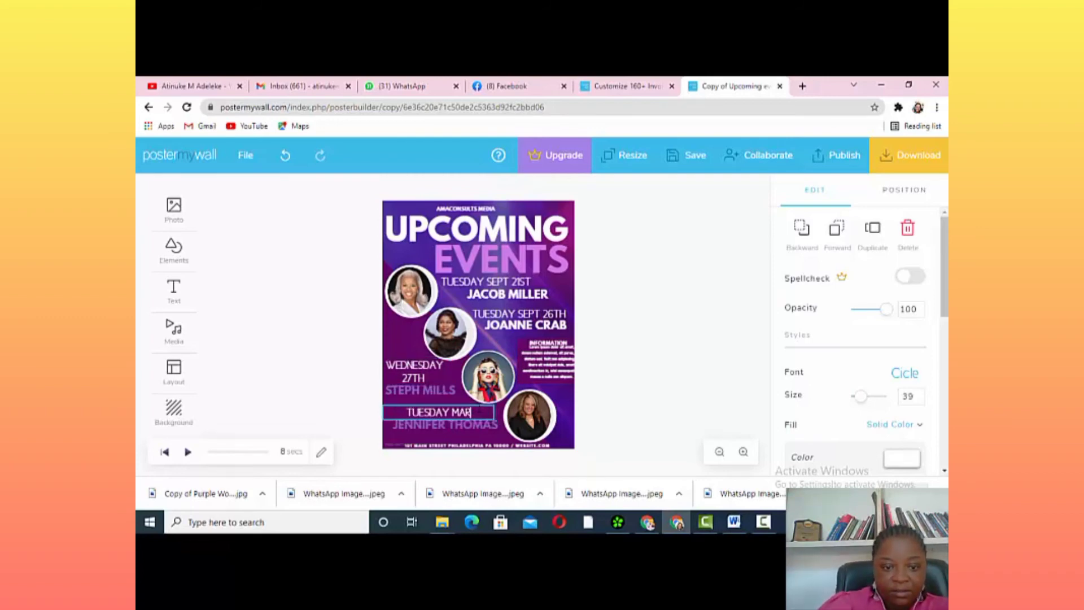
key(BackSpace)
key(BackSpace)
key(BackSpace)
key(BackSpace)
key(BackSpace)
key(BackSpace)
key(BackSpace)
key(BackSpace)
key(BackSpace)
text(HU)
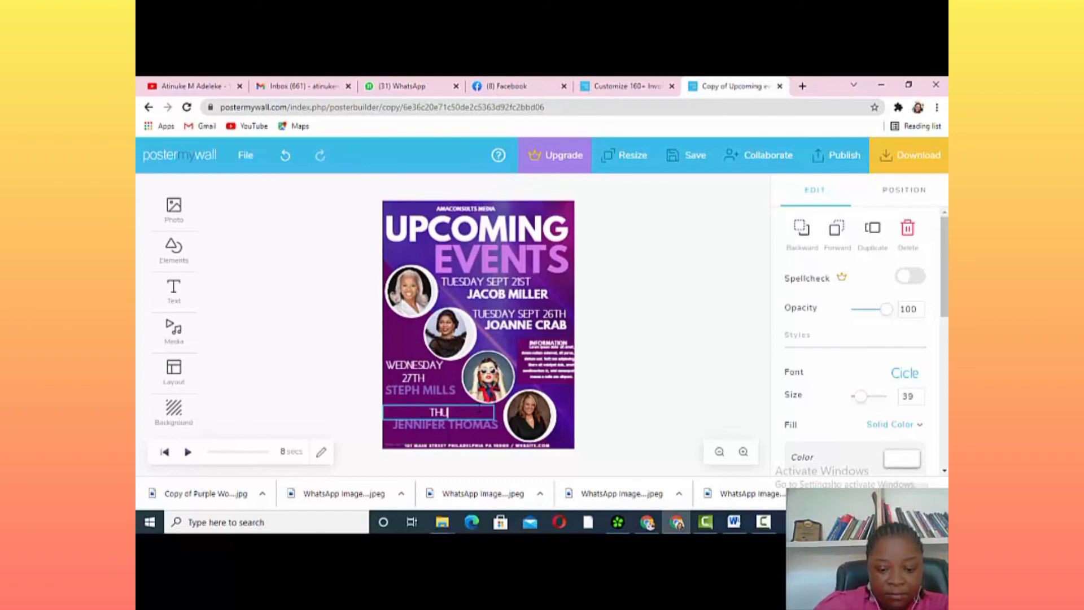
text(RSDAY)
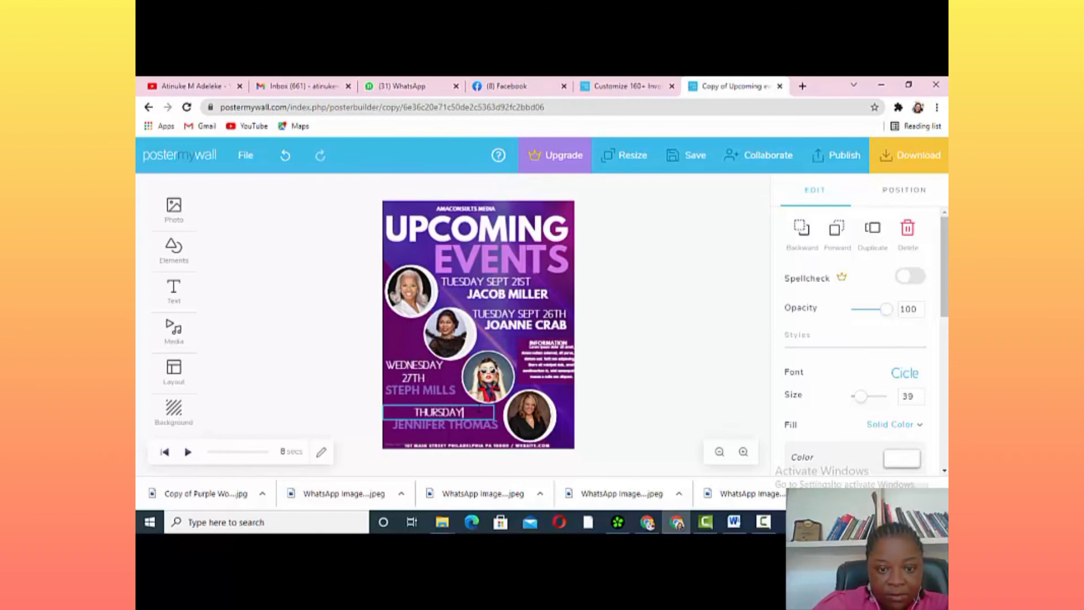
text( 28TH)
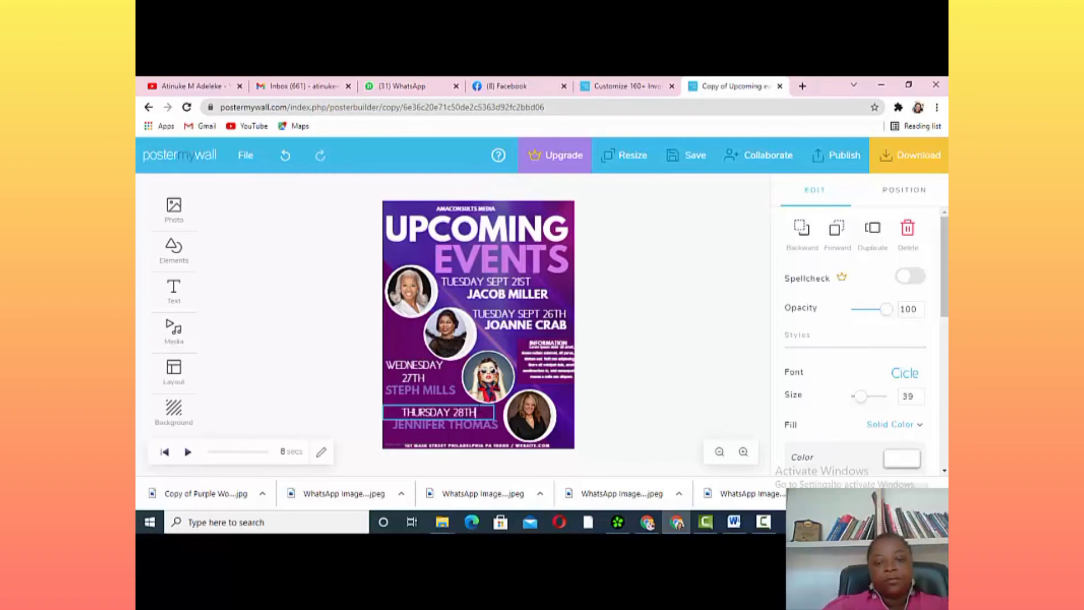
click(559, 363)
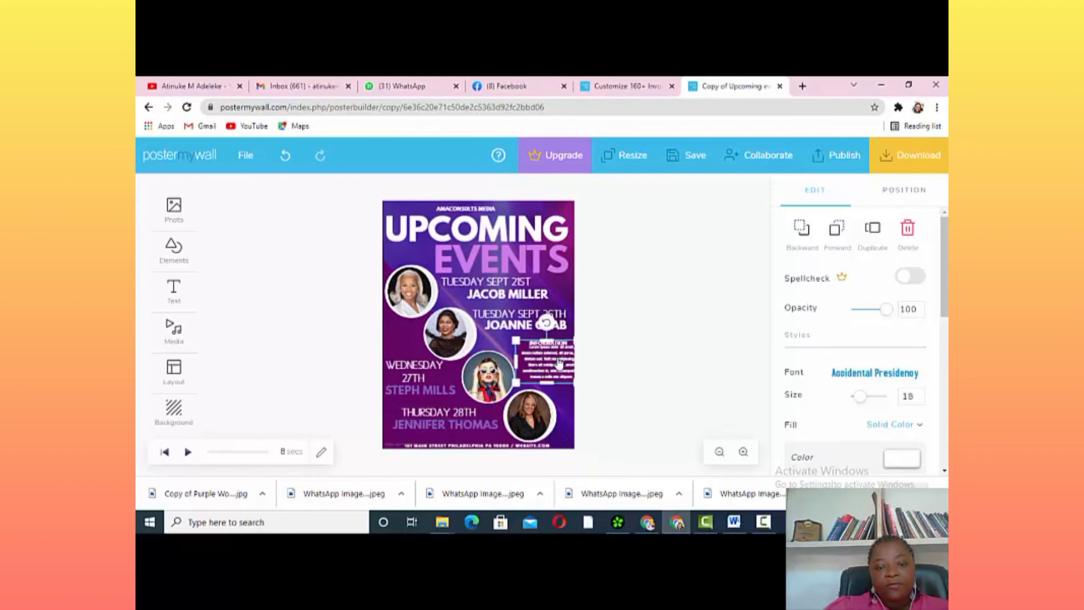
Delete the INFORMATION body paragraph, then the INFORMATION heading above it
mouse_move(558, 363)
mouse_down()
mouse_move(492, 370)
mouse_move(508, 338)
mouse_move(491, 265)
mouse_move(440, 299)
mouse_move(425, 343)
mouse_move(553, 370)
mouse_move(544, 362)
mouse_move(562, 362)
mouse_up()
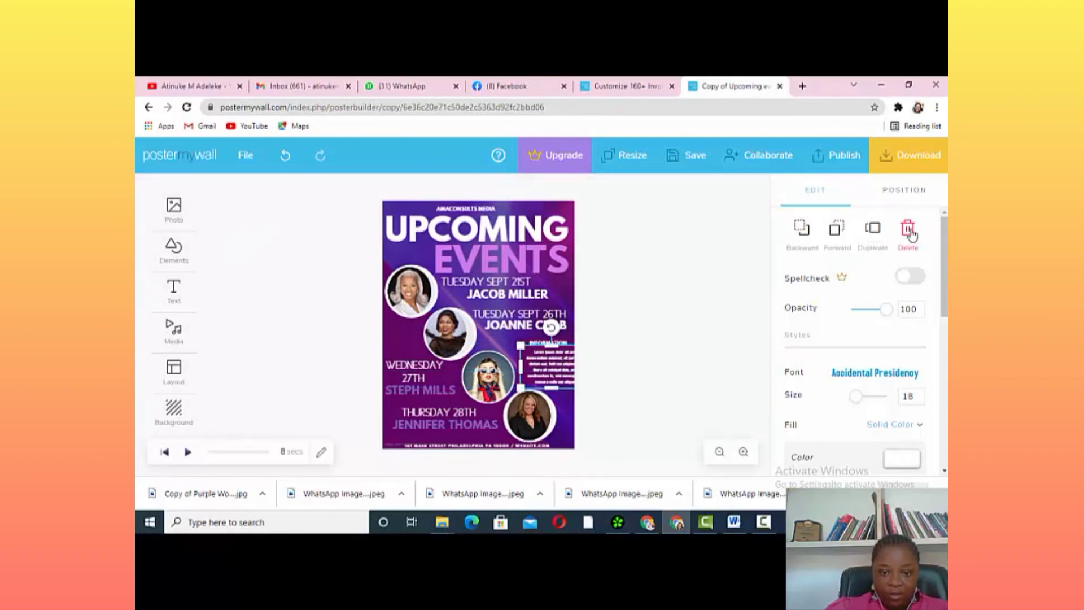
click(908, 229)
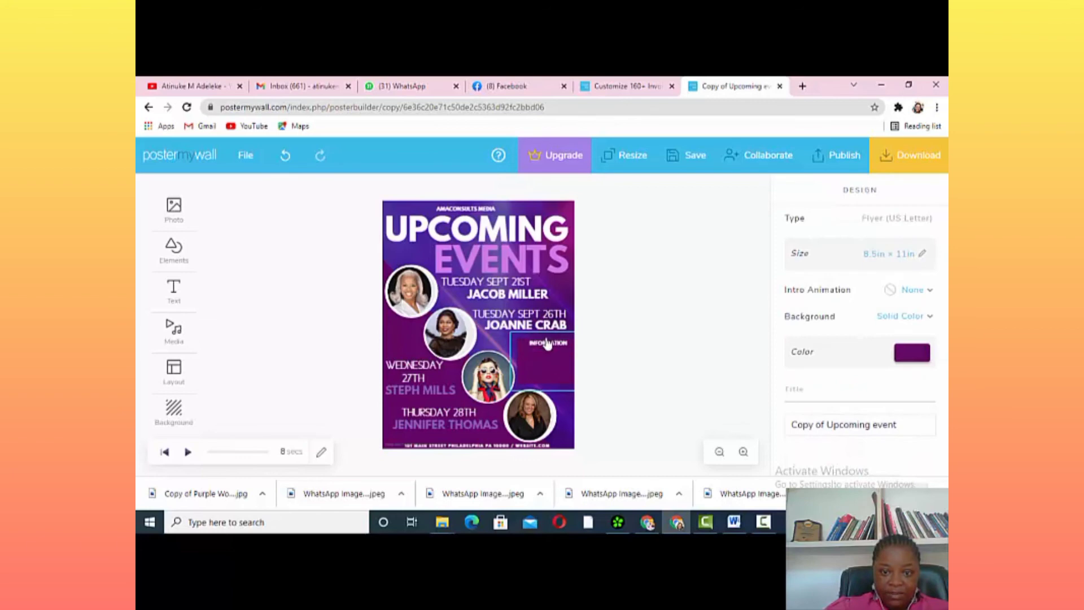
click(547, 347)
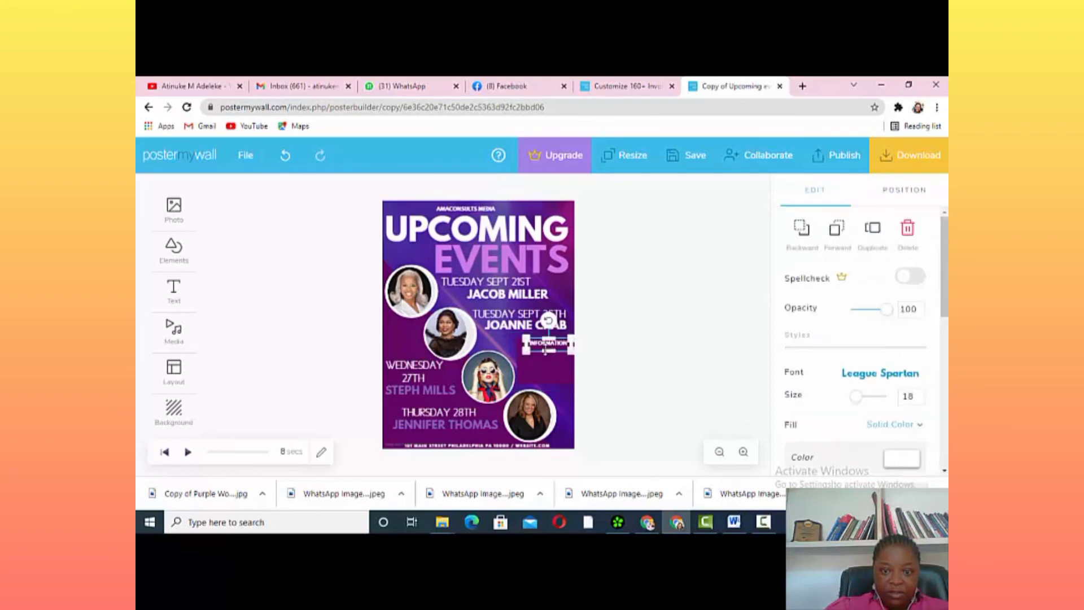
click(545, 371)
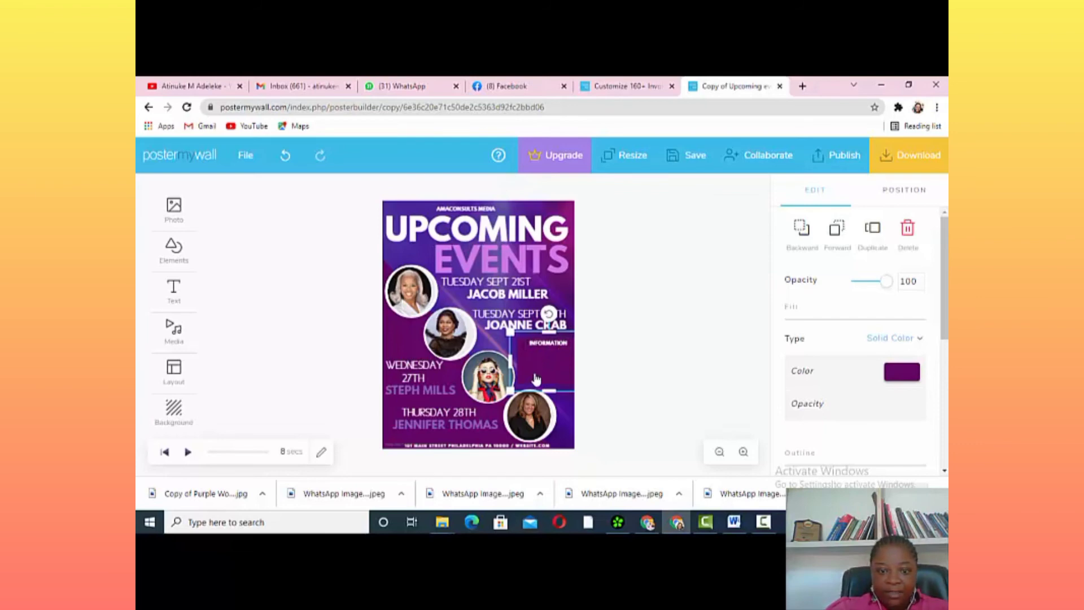
click(550, 340)
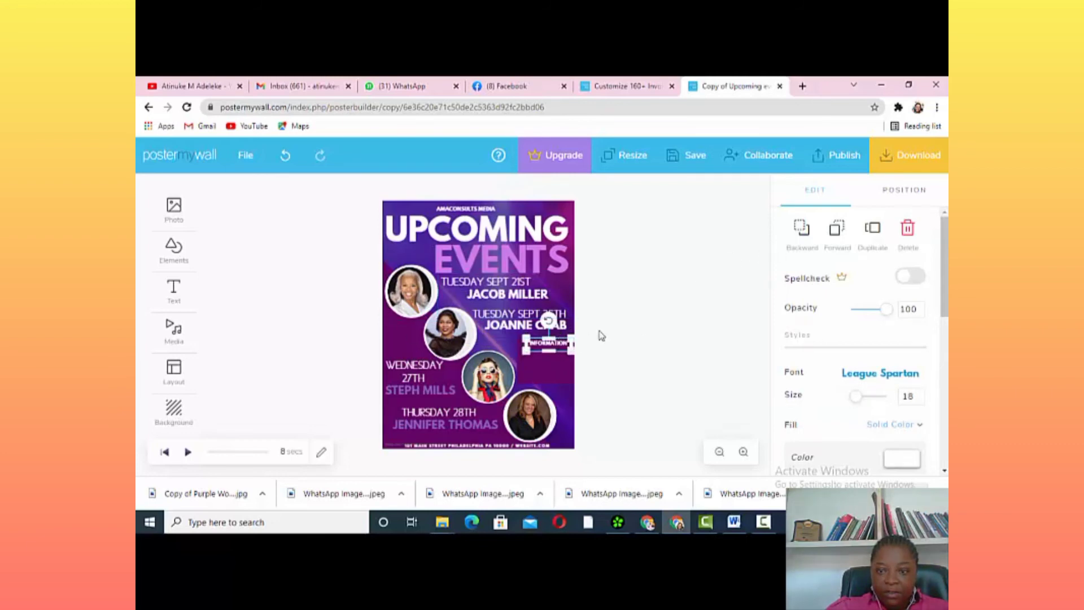
click(907, 230)
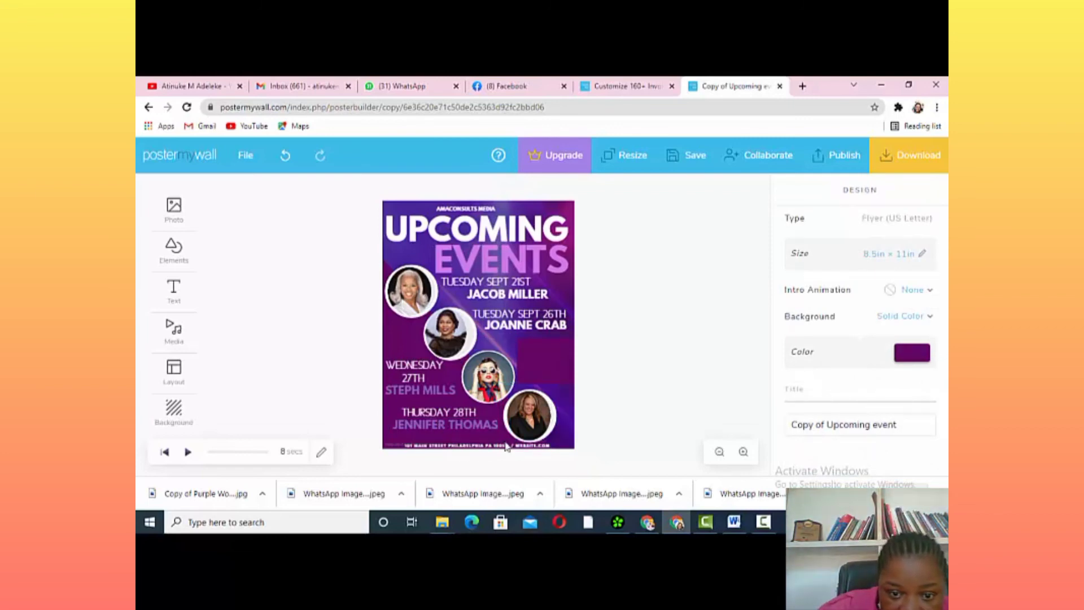
drag(506, 446, 489, 437)
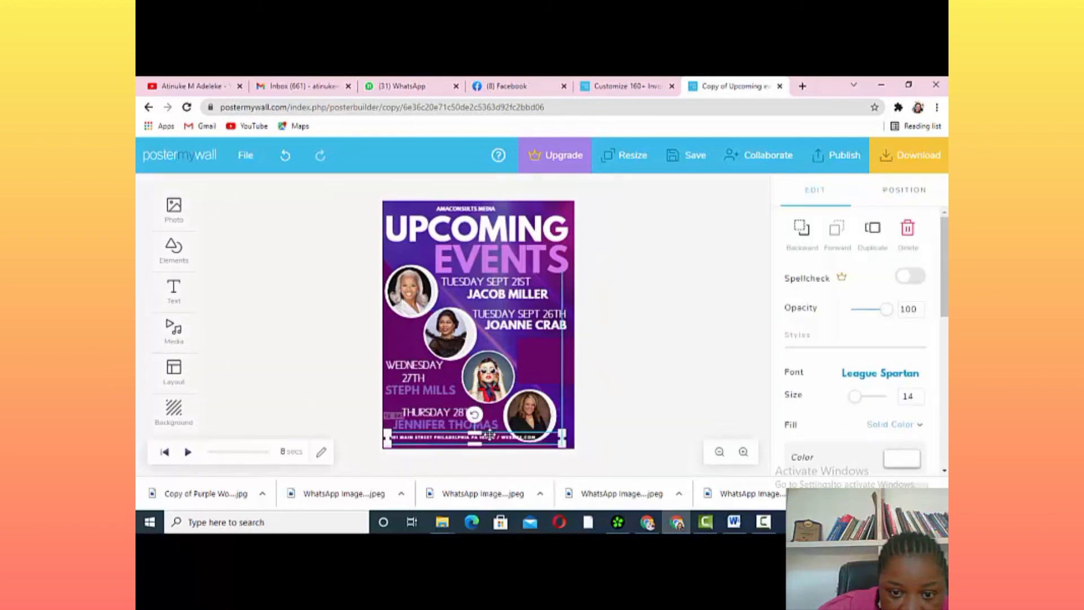
click(531, 438)
click(480, 440)
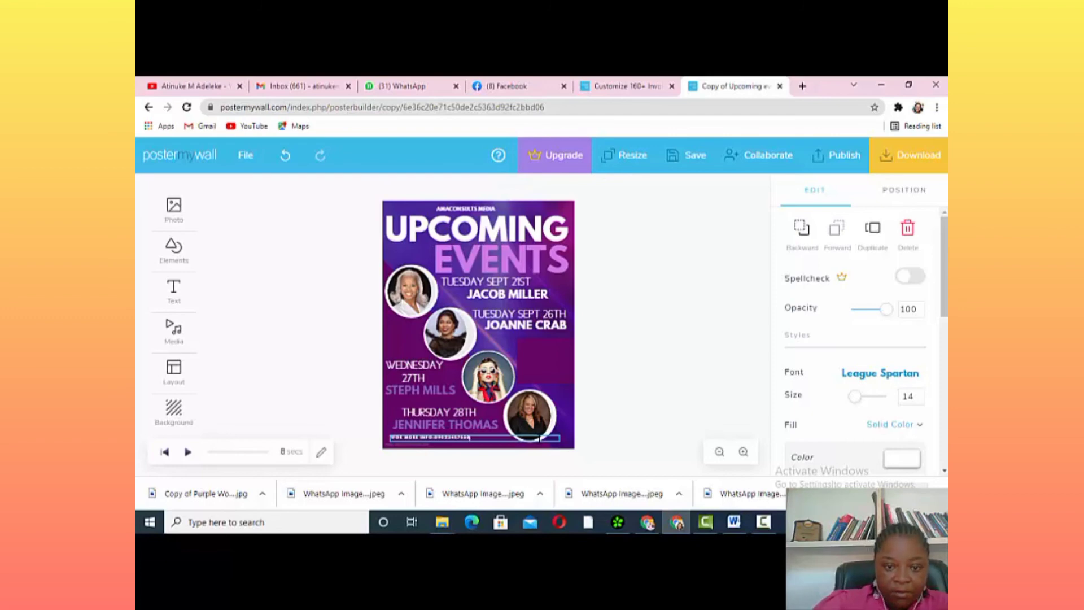
click(479, 440)
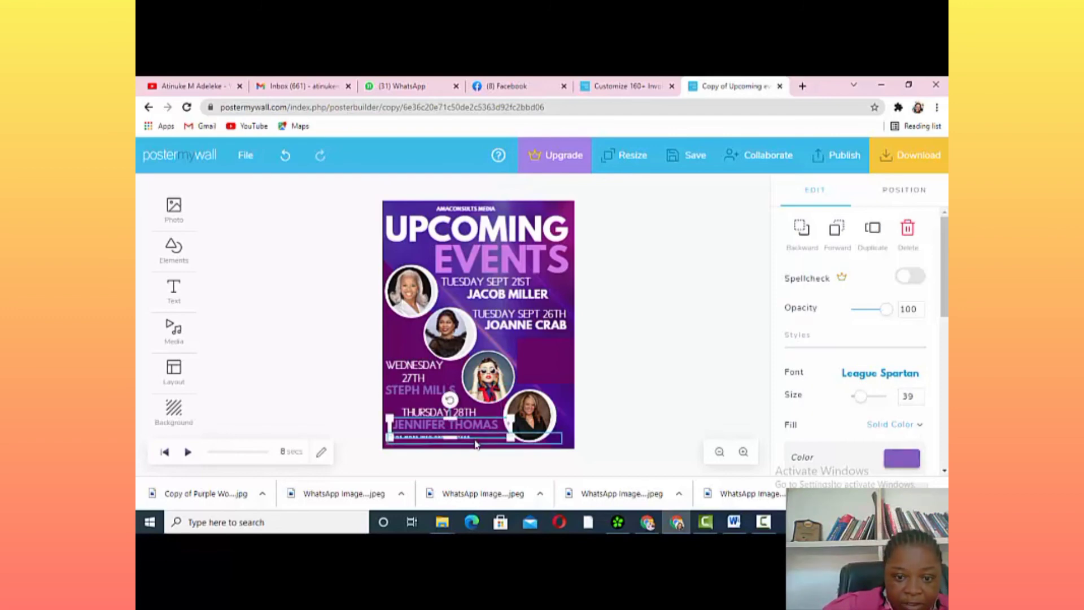
click(476, 445)
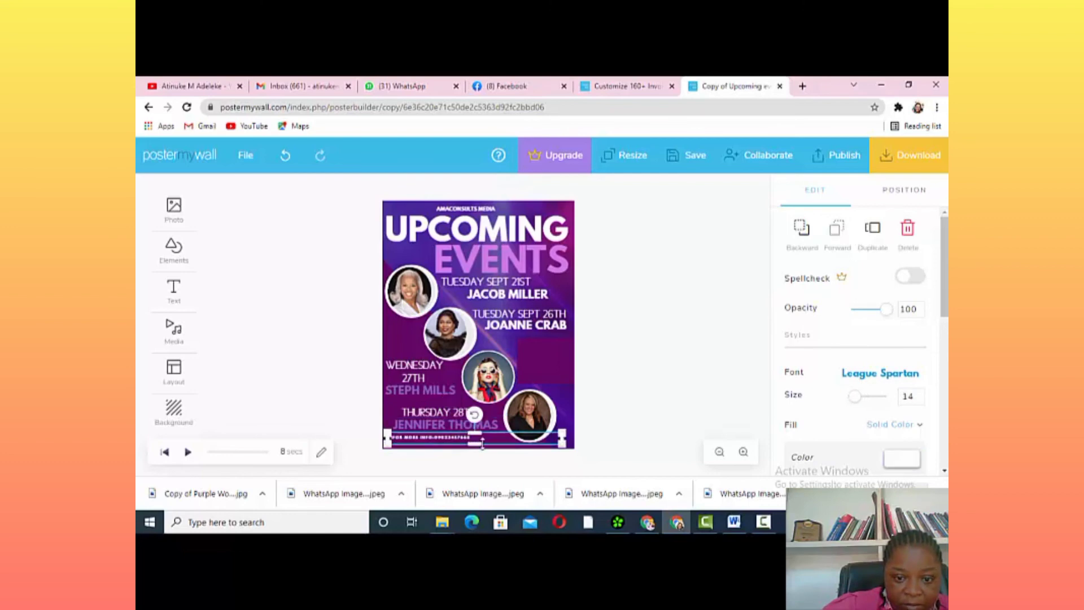
click(507, 443)
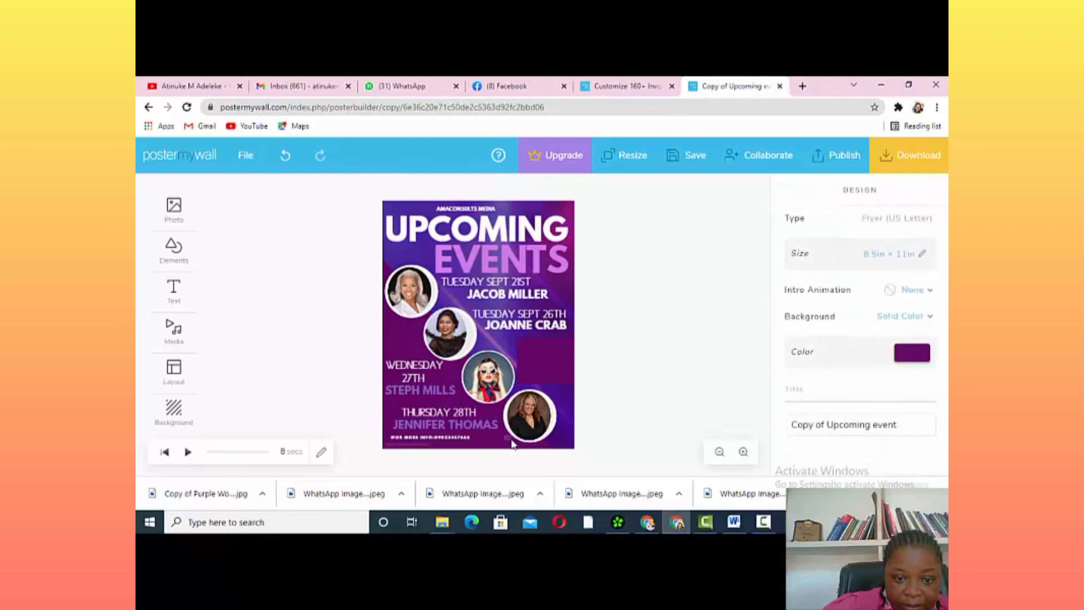
drag(510, 444, 480, 441)
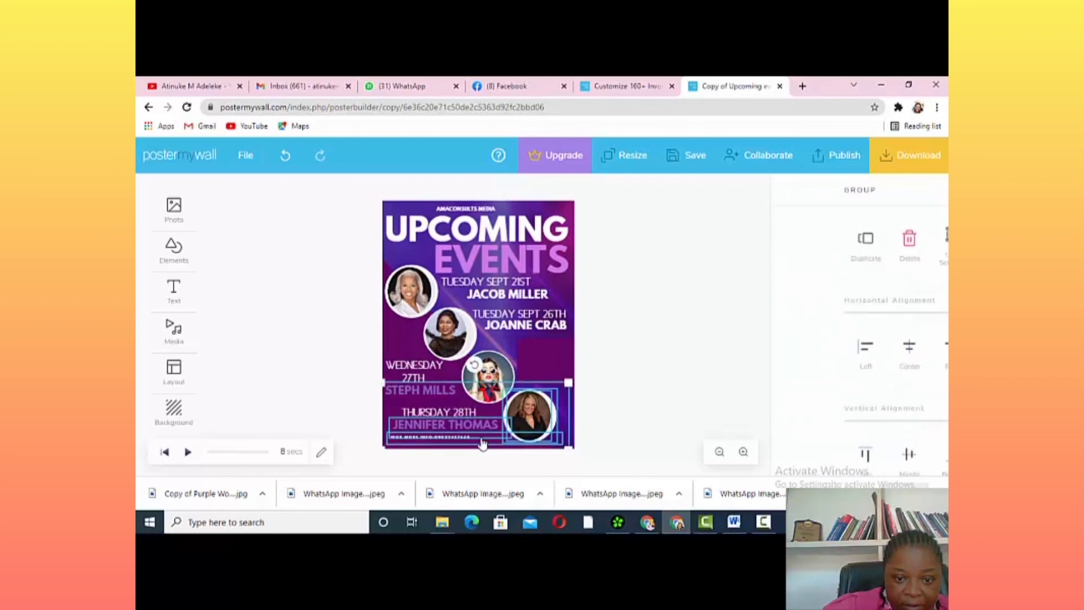
click(640, 425)
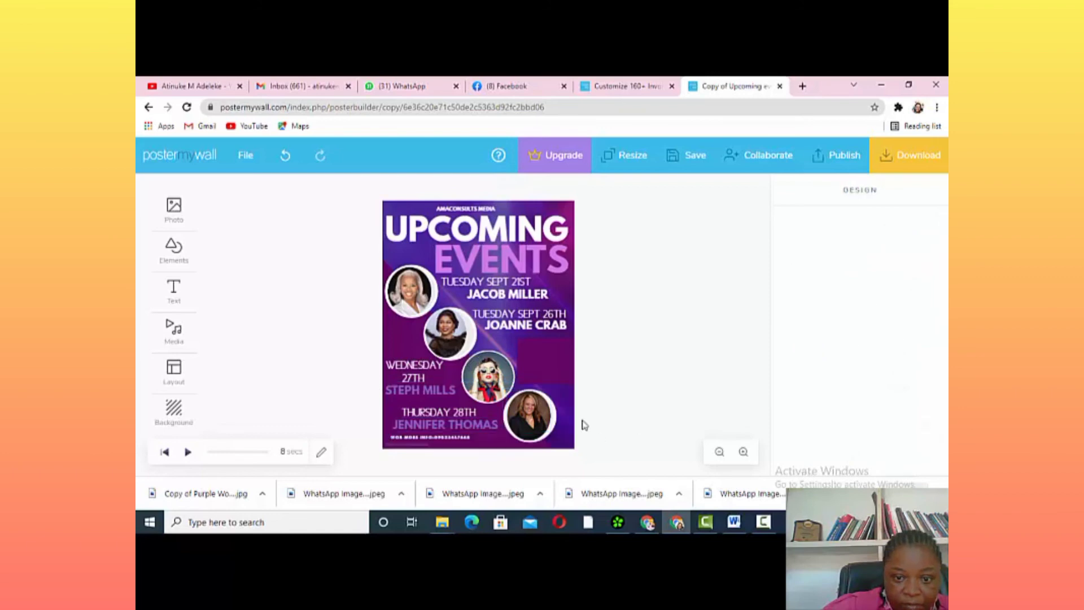
click(460, 442)
drag(460, 442, 441, 445)
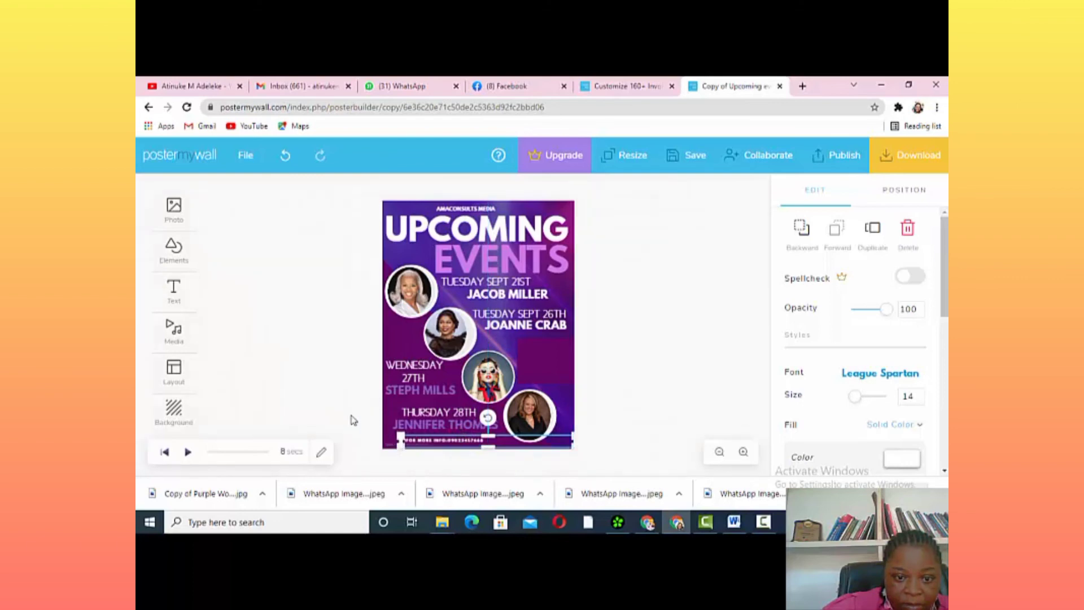
click(353, 420)
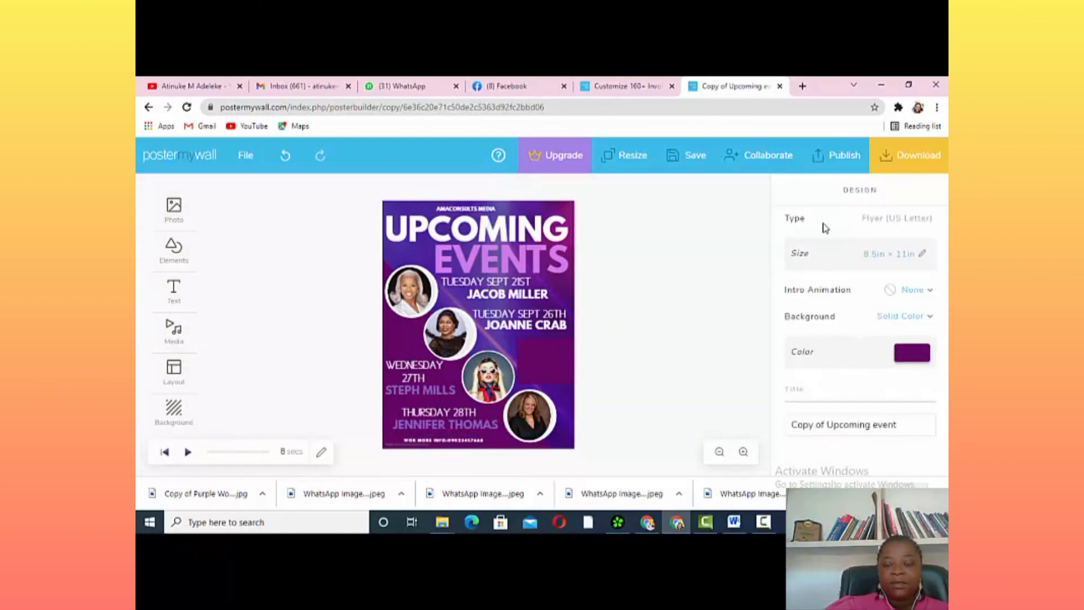
Try the free Basic Video download twice, dismissing the log-in prompt each time
click(905, 157)
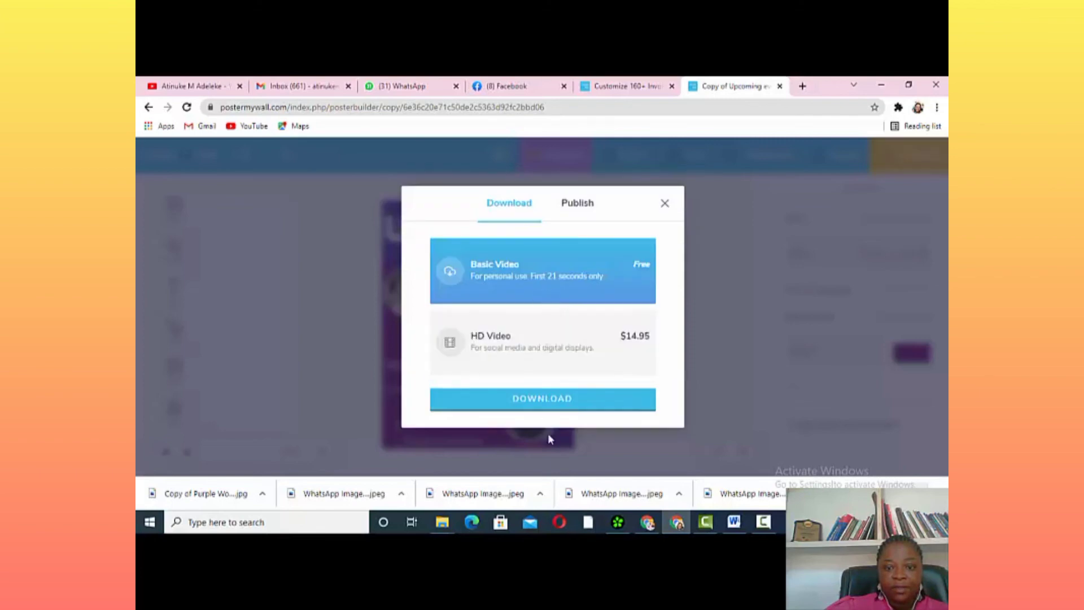
click(558, 399)
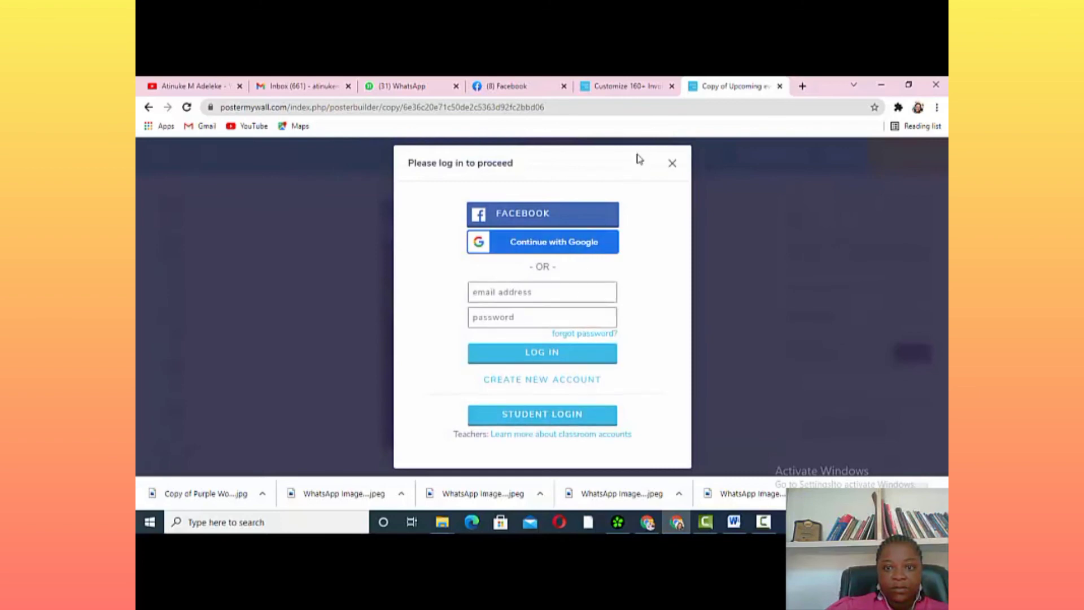
click(672, 163)
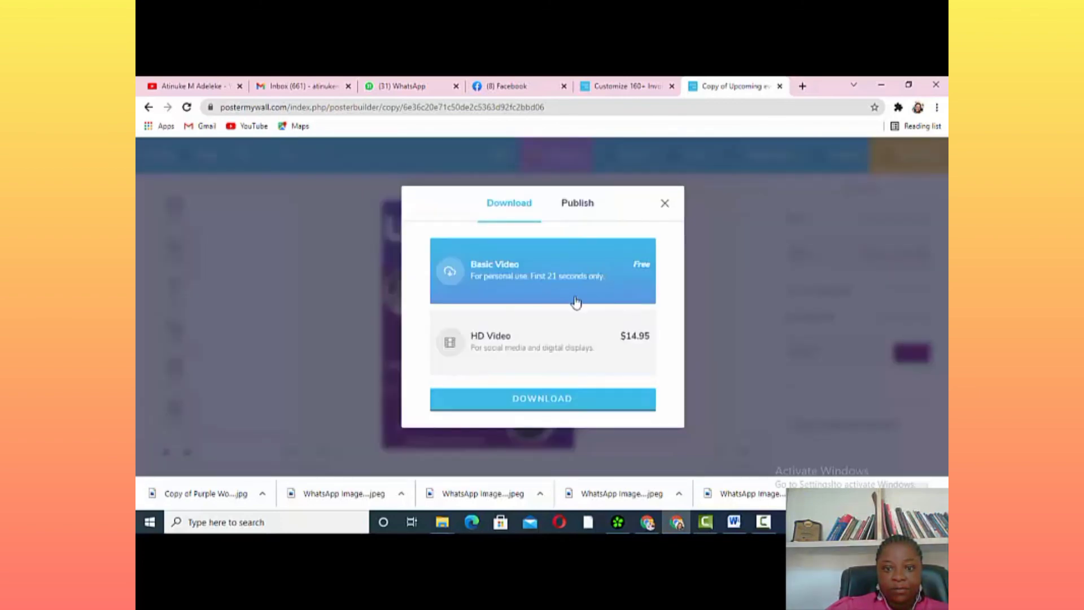
click(546, 401)
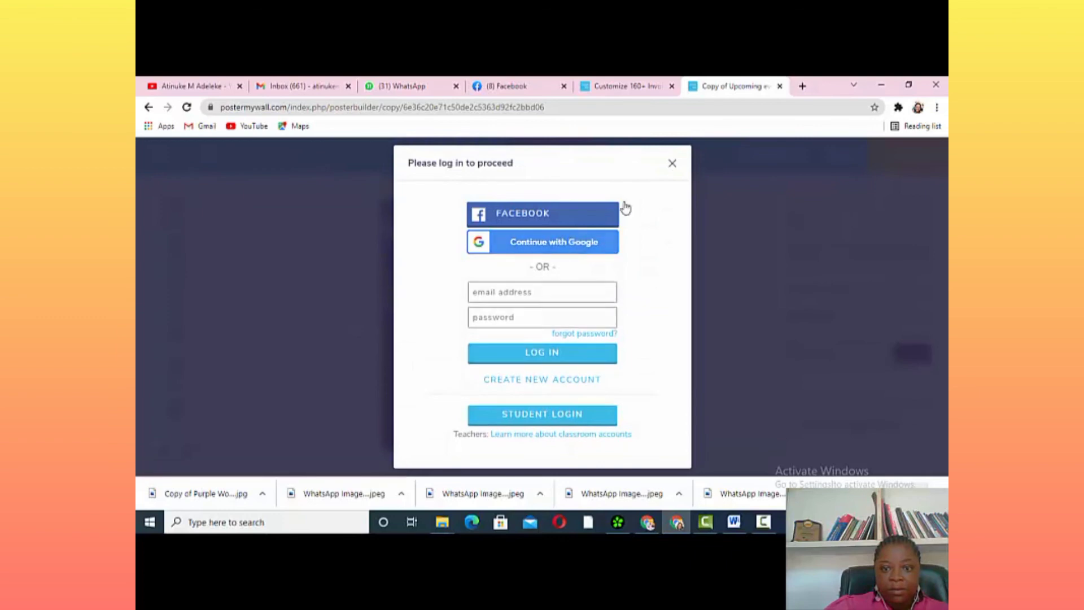
click(672, 163)
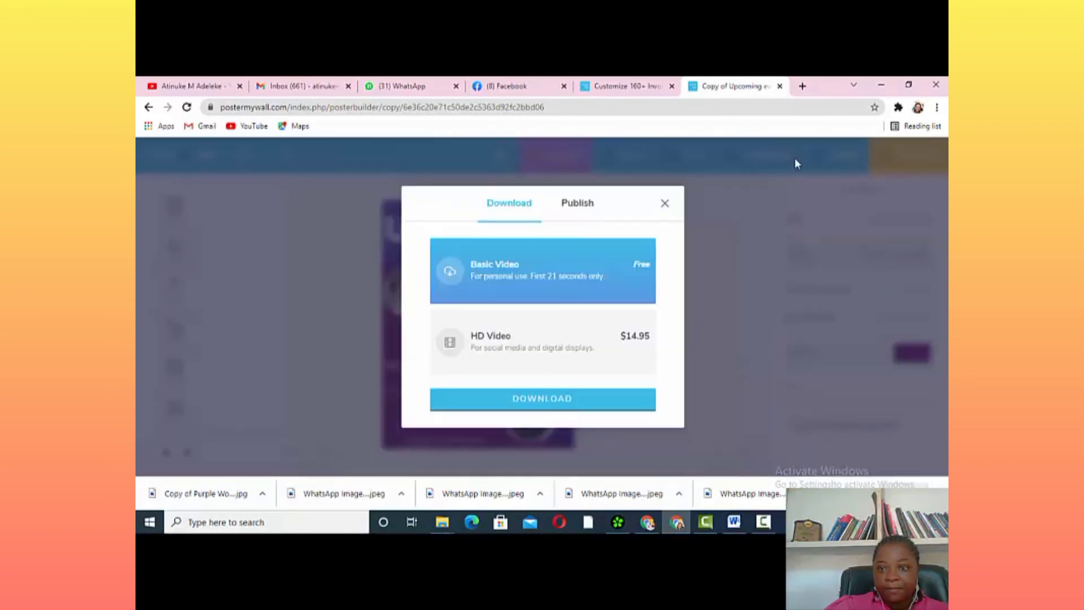
click(665, 203)
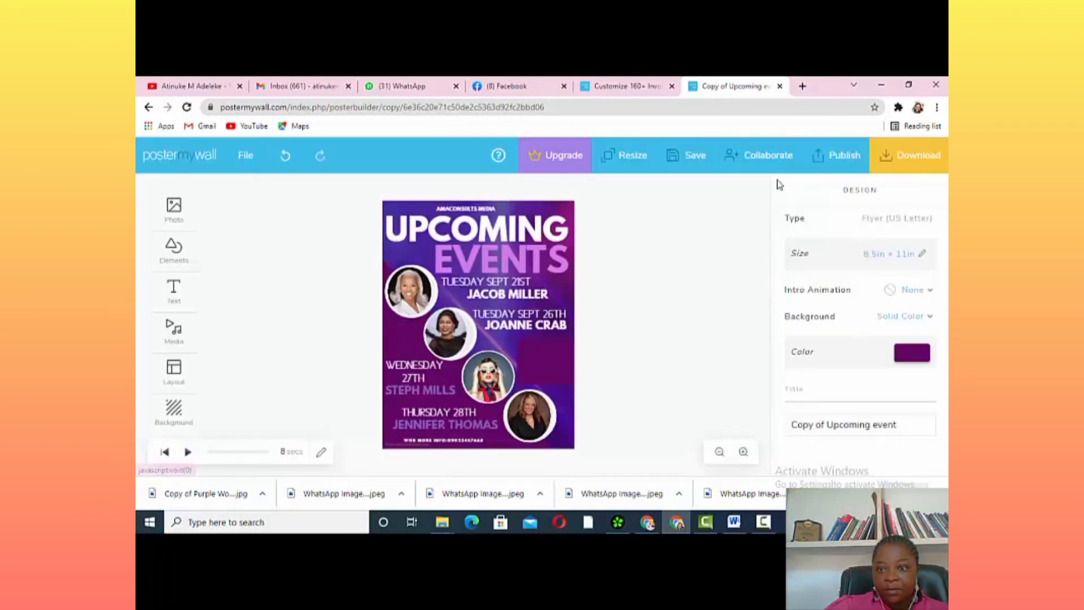
Reopen the sharing options, switch between Publish and Download, and request Basic Video again
click(826, 157)
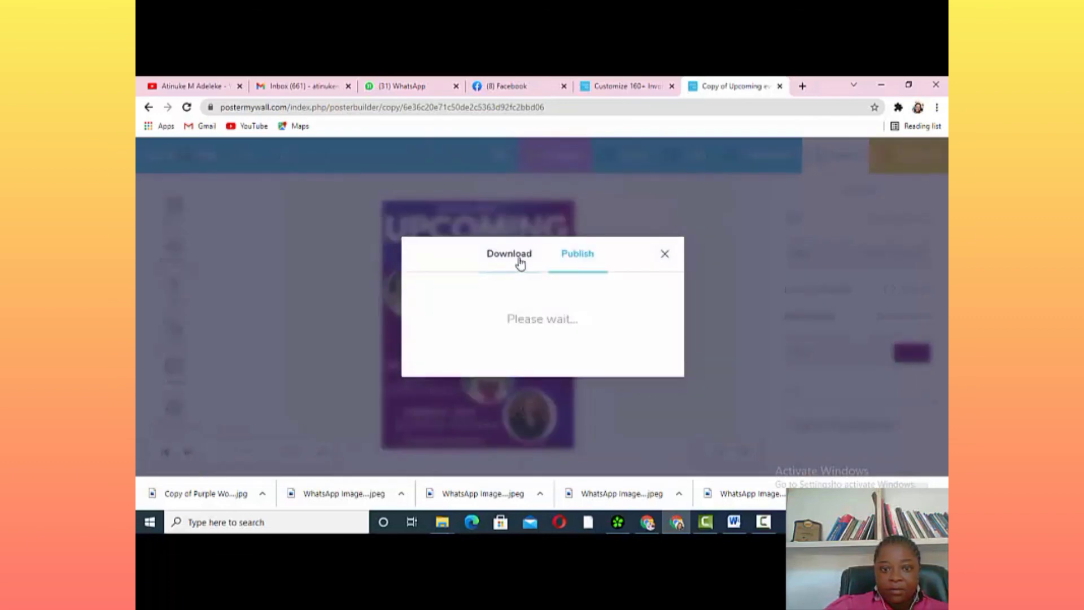
click(519, 260)
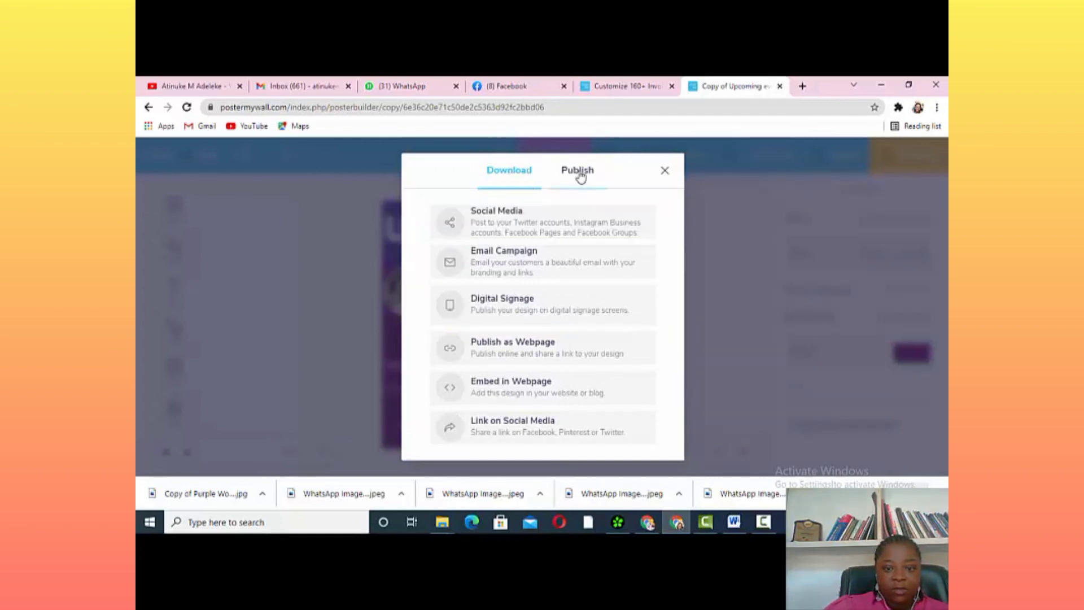
click(580, 177)
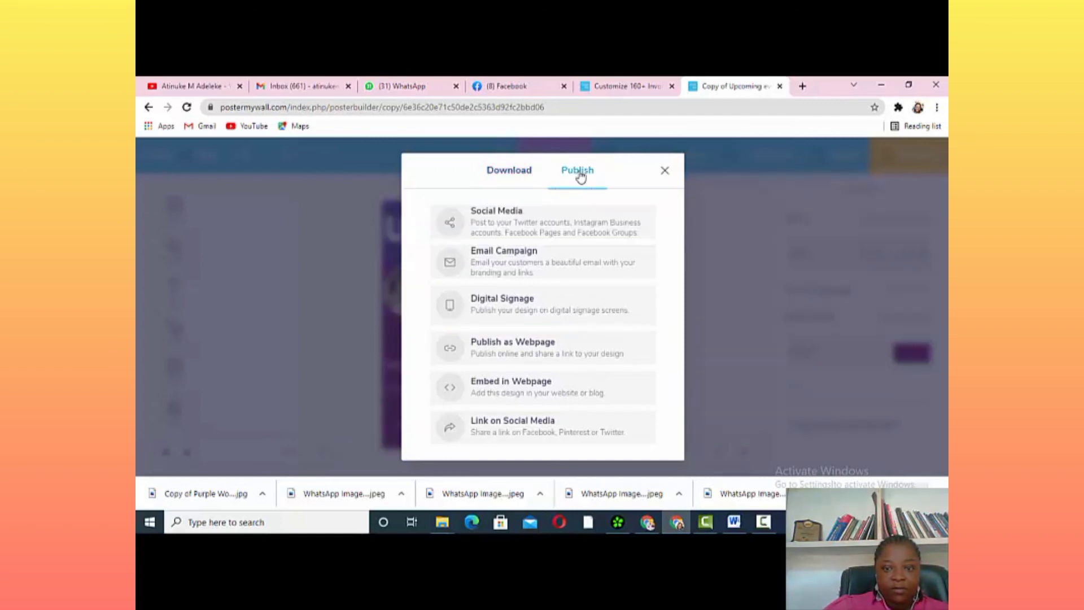
click(513, 179)
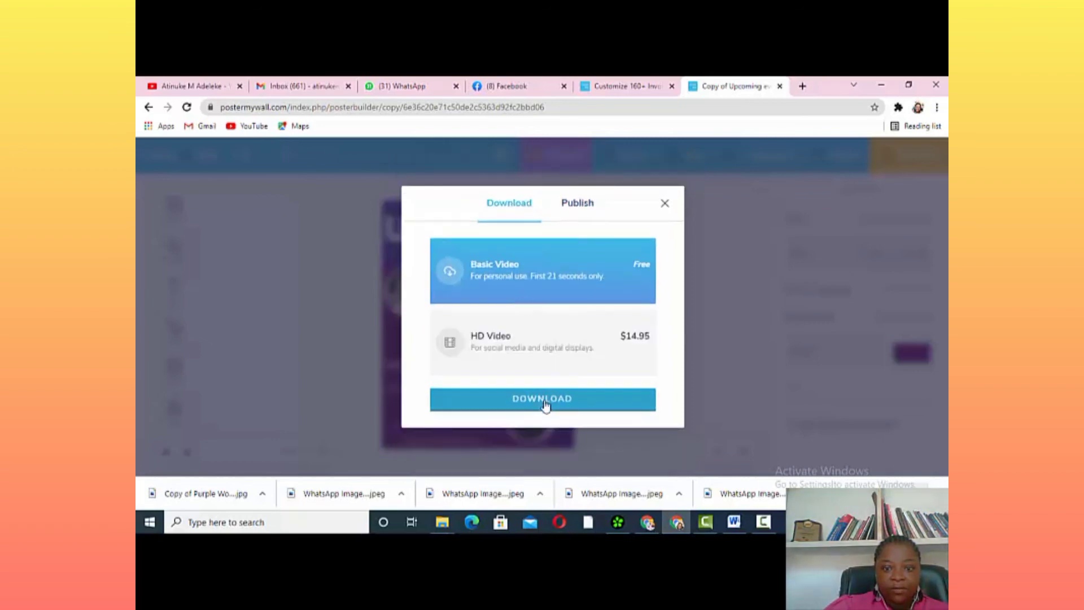
click(545, 404)
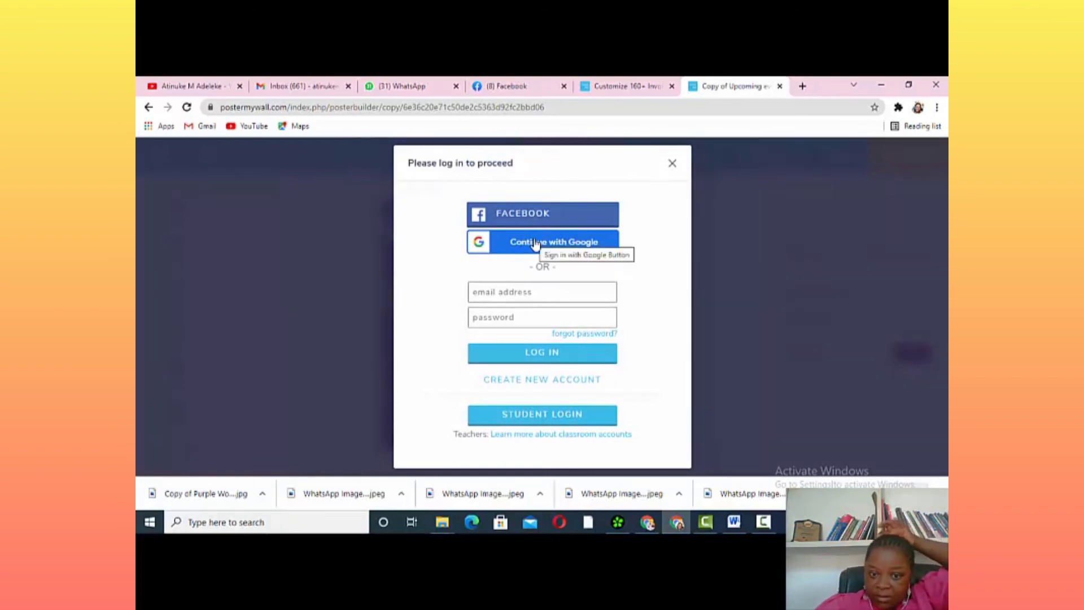
Continue with Google using the first listed account, confirm, complete signup, and close the progress window
click(535, 243)
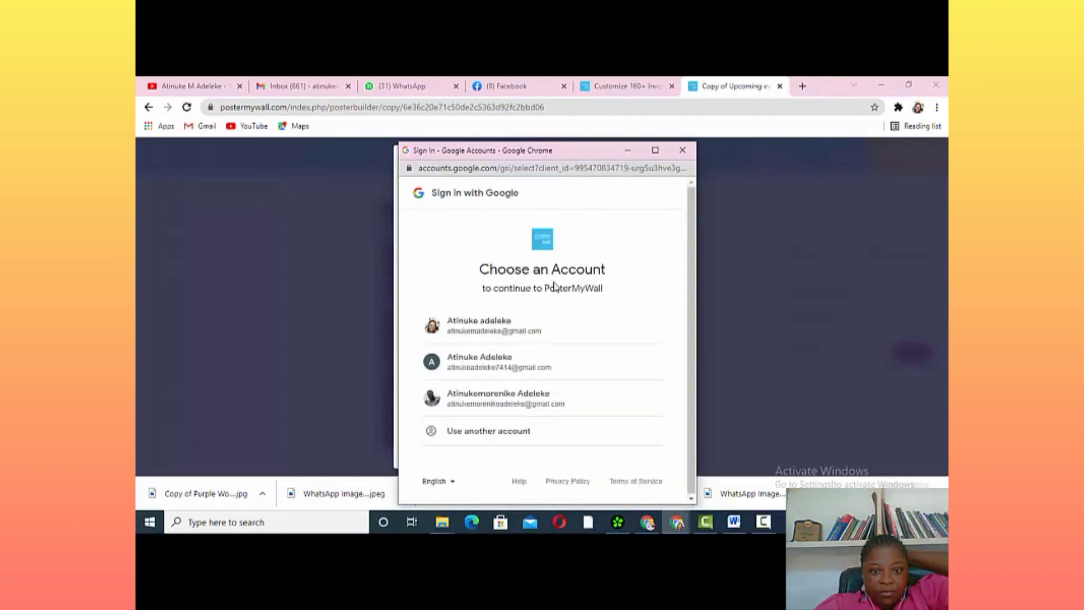
click(537, 330)
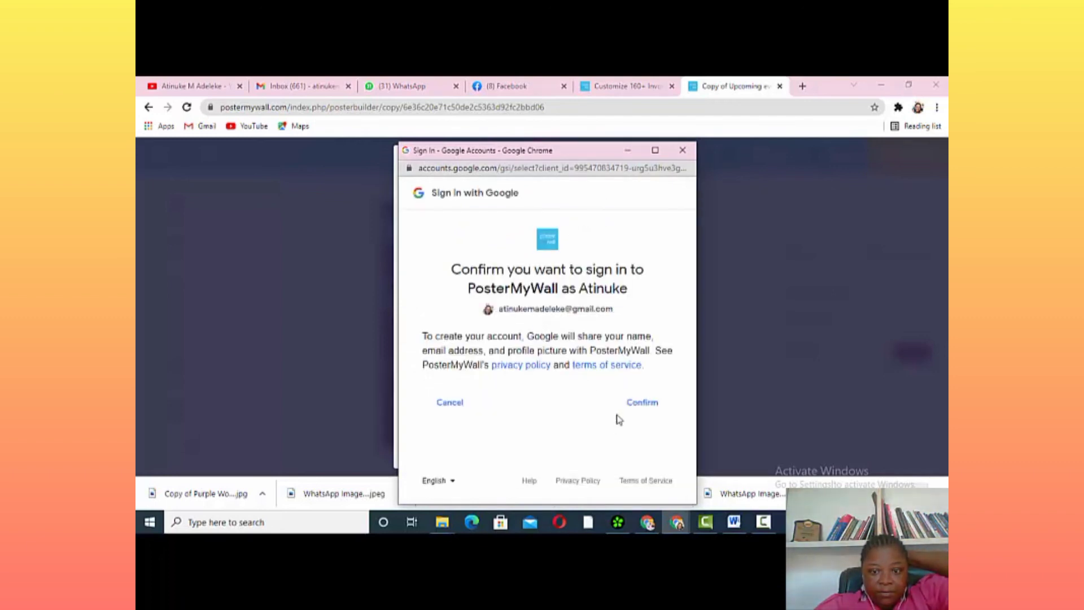
click(638, 408)
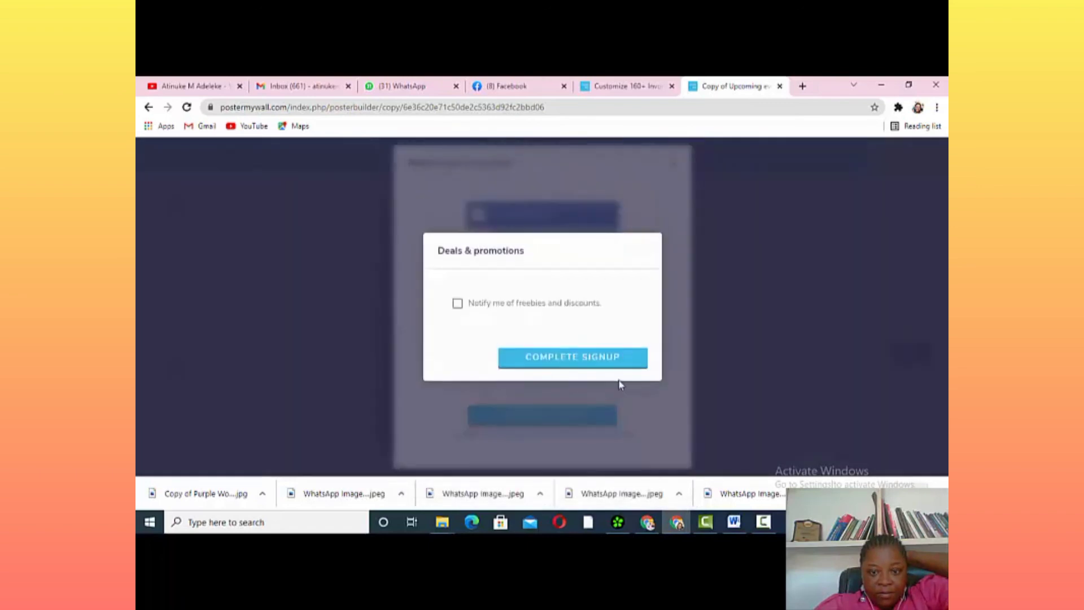
click(593, 357)
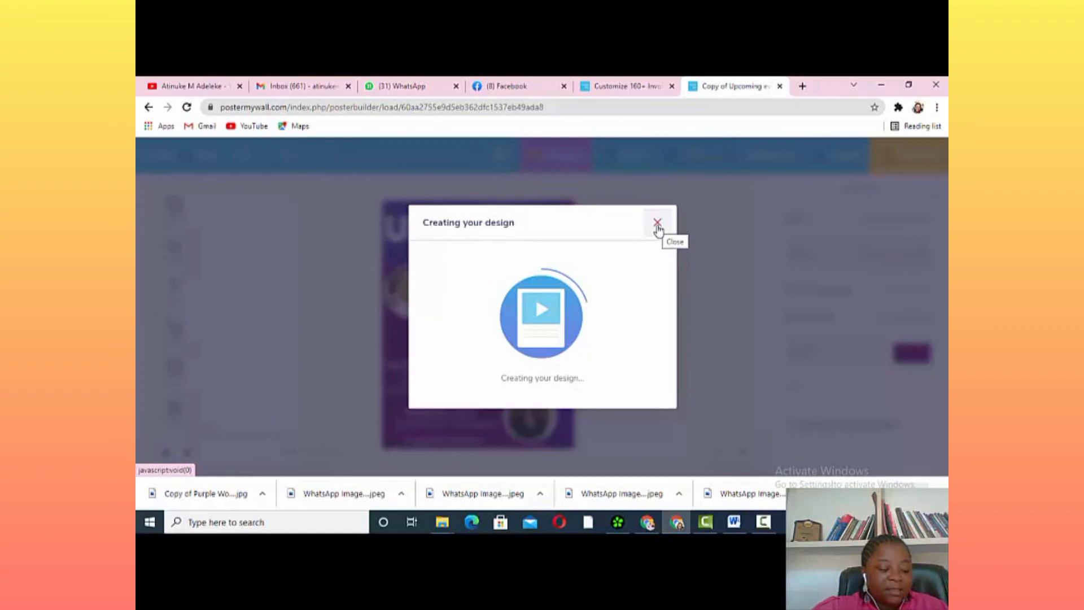
click(657, 223)
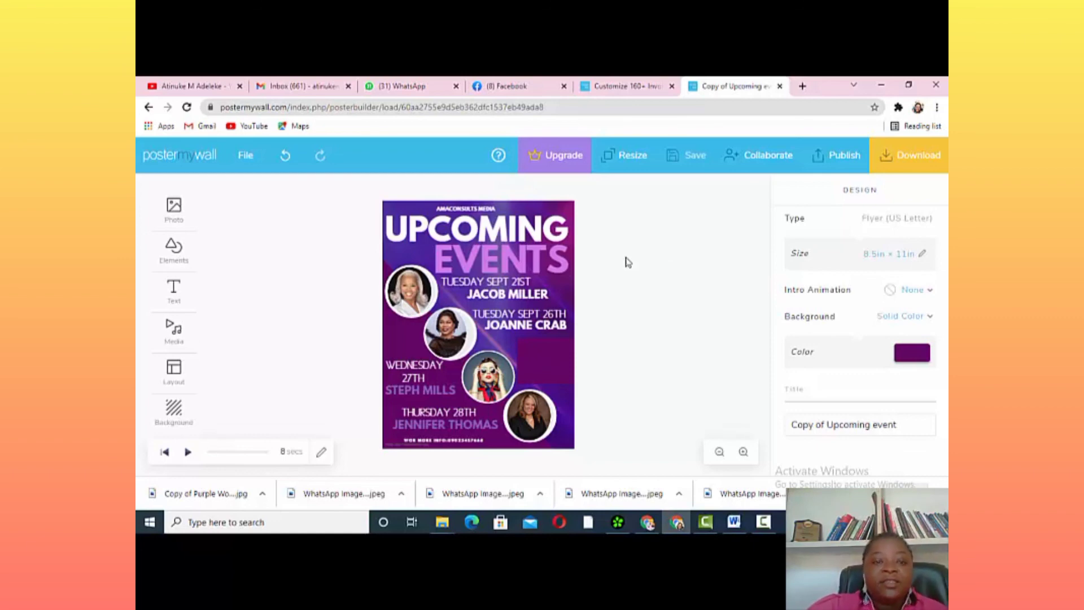
Go to My Designs, skip the onboarding screen, and scroll to find the Upcoming Events flyer
click(191, 160)
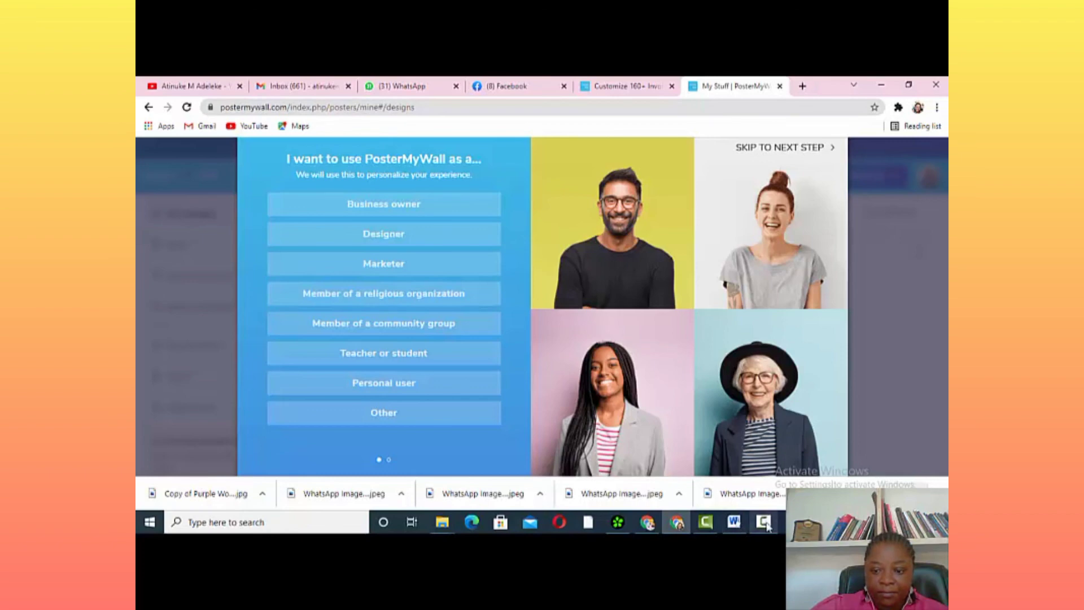
mouse_move(768, 526)
click(785, 472)
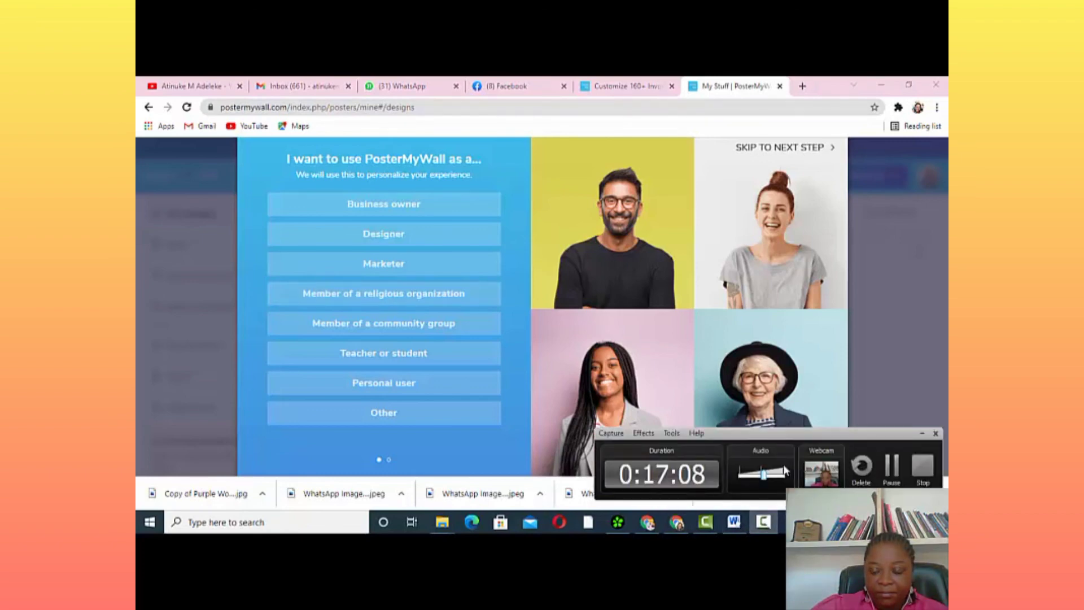
click(902, 477)
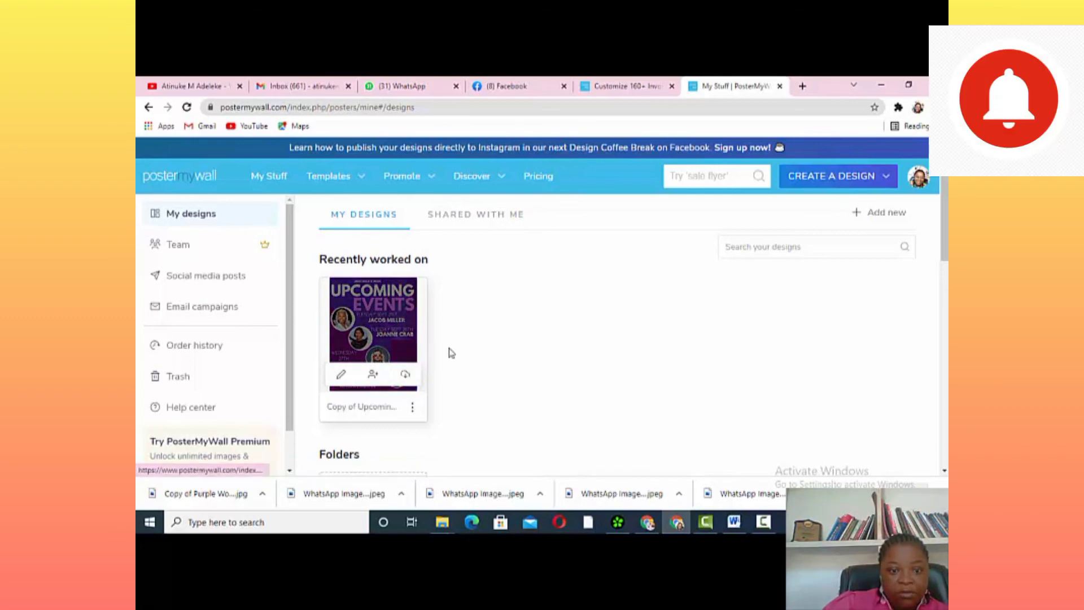
scroll(451, 353, down, 3)
scroll(458, 346, down, 3)
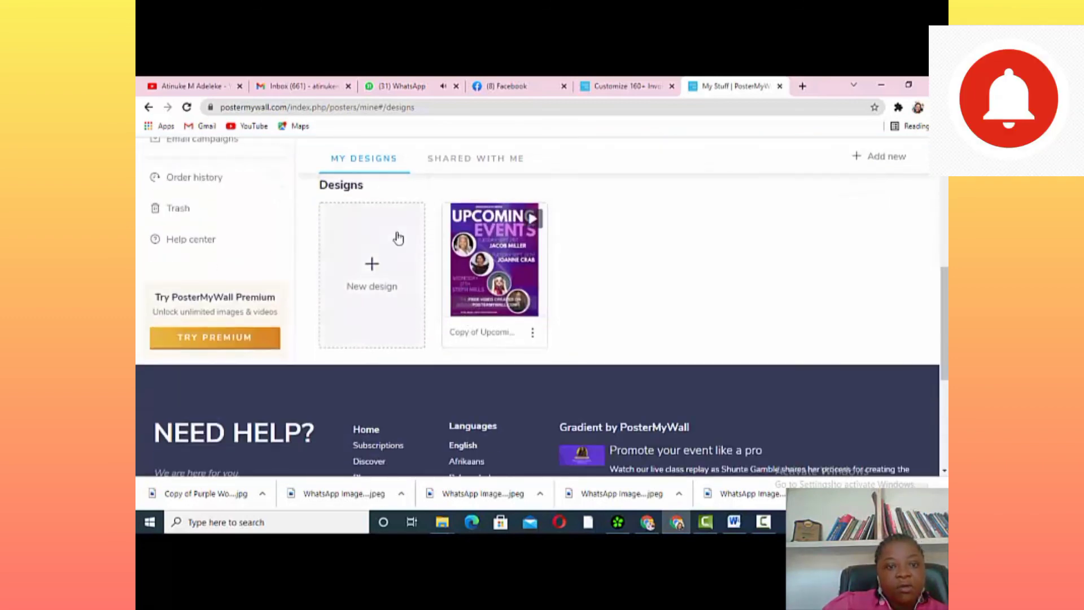
scroll(406, 223, up, 6)
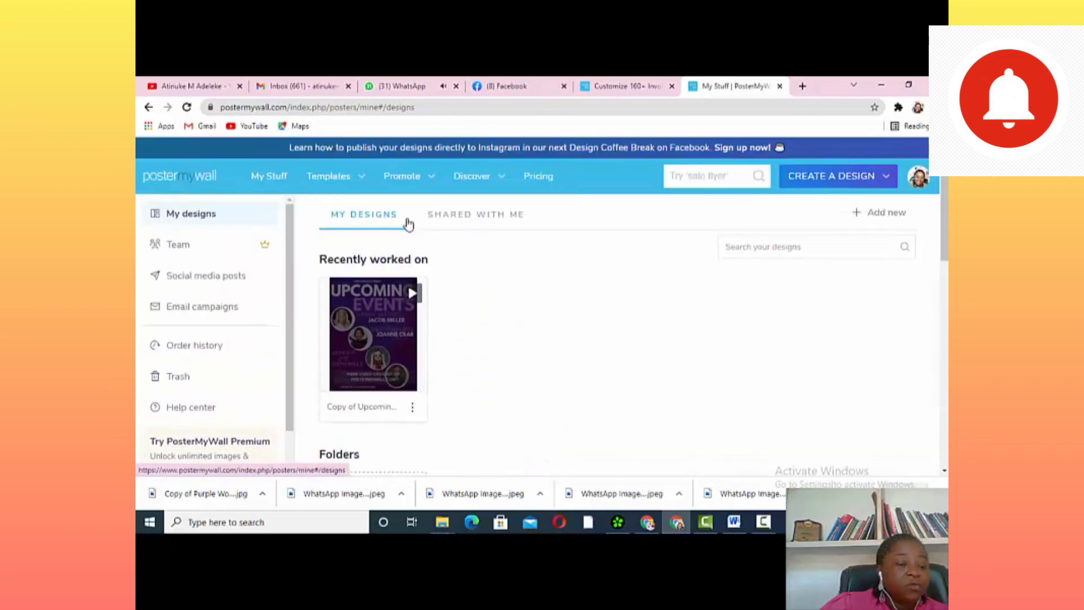